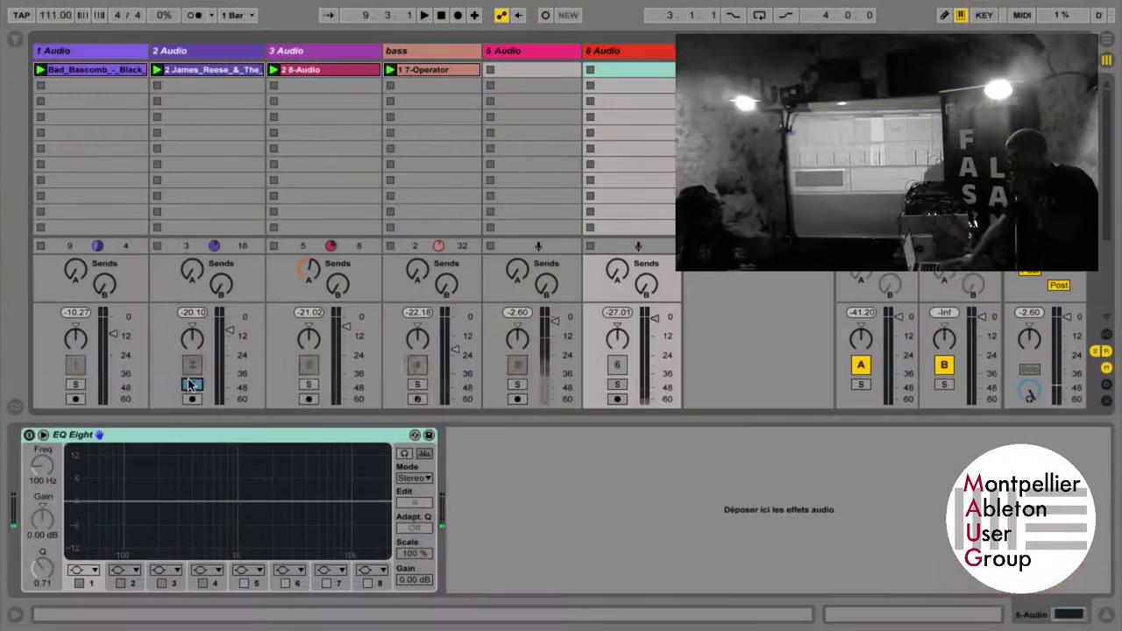
Step: Turn off solo on track 2 and play back the set
{"action": "left_click", "coordinate": [191, 384]}
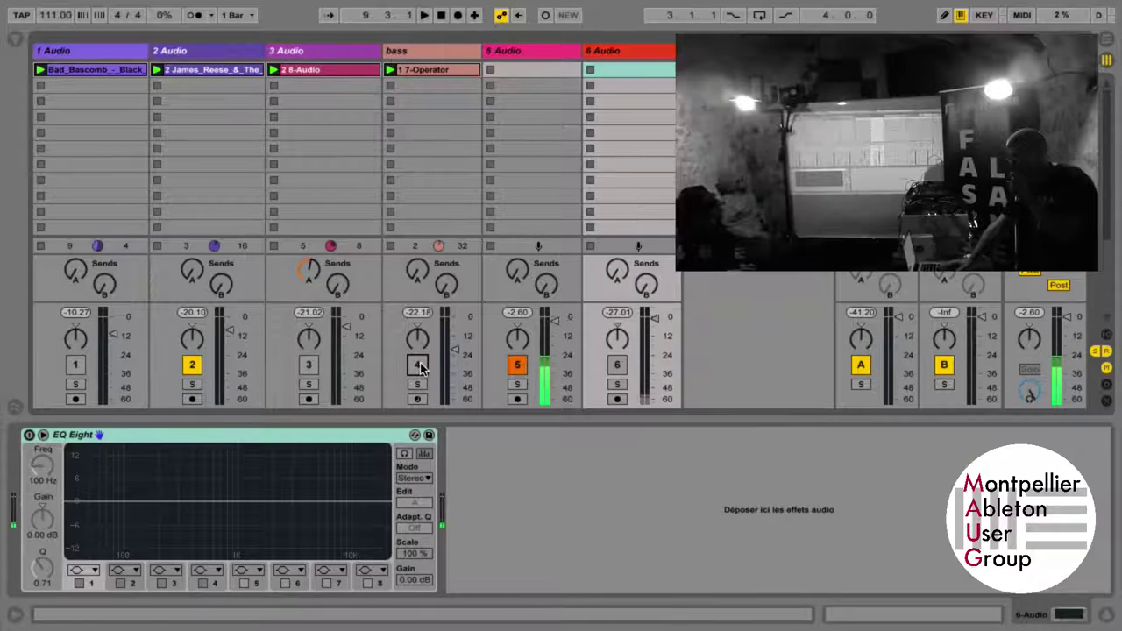
{"action": "key", "text": "space"}
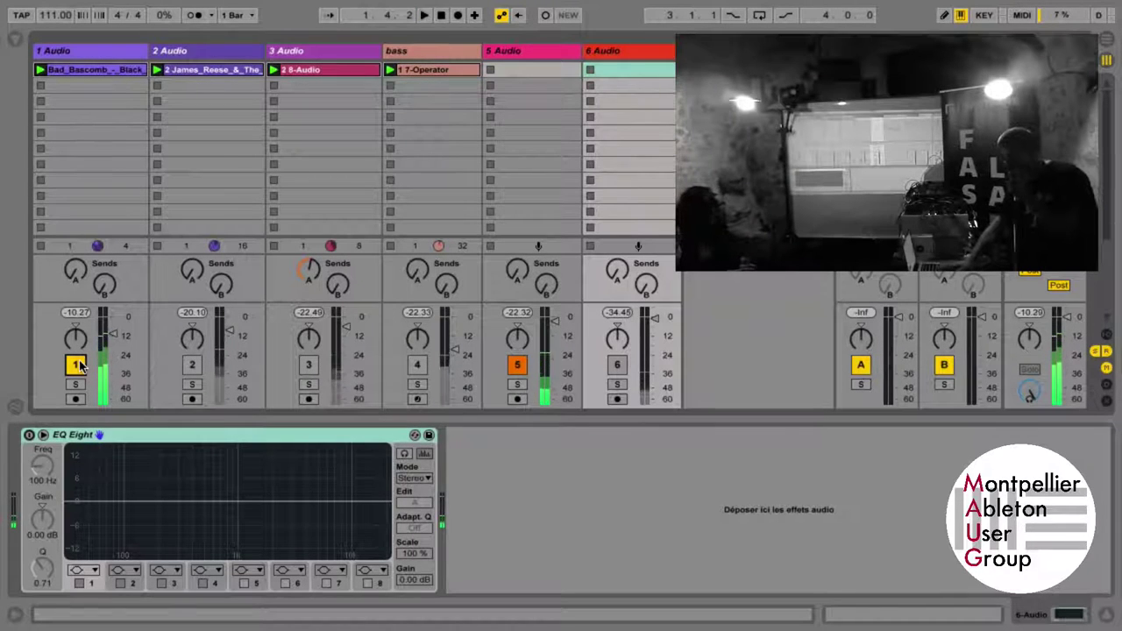
Step: Show the browser and expand the Max Audio Effect folder in the Max for Live category
{"action": "left_click", "coordinate": [14, 40]}
{"action": "left_click", "coordinate": [37, 161]}
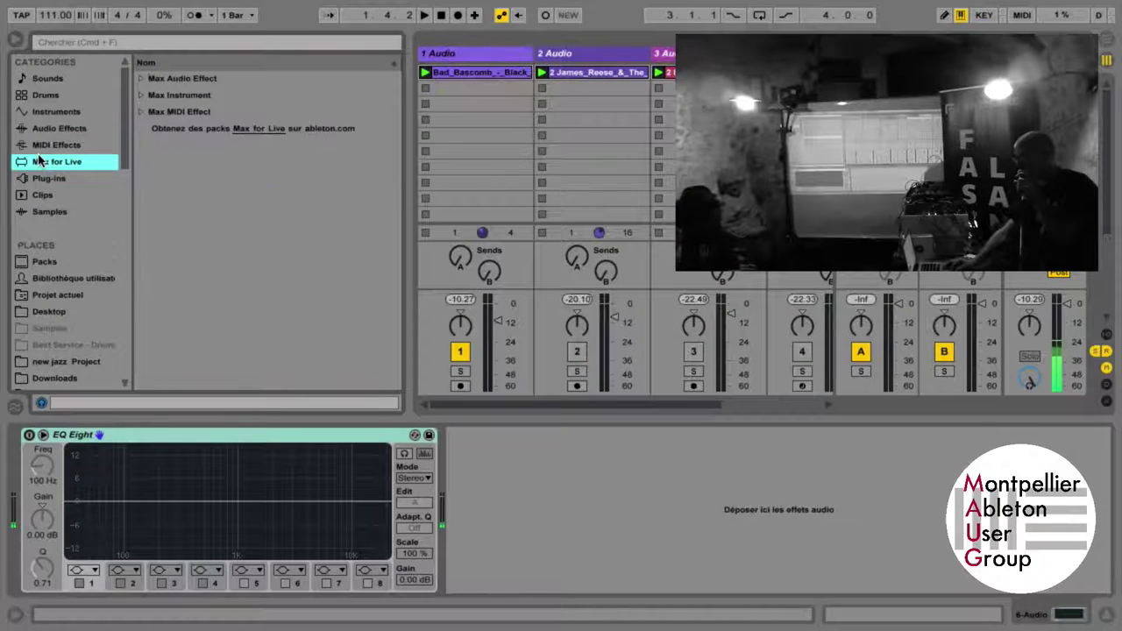
{"action": "left_click", "coordinate": [164, 84]}
{"action": "left_click", "coordinate": [164, 97]}
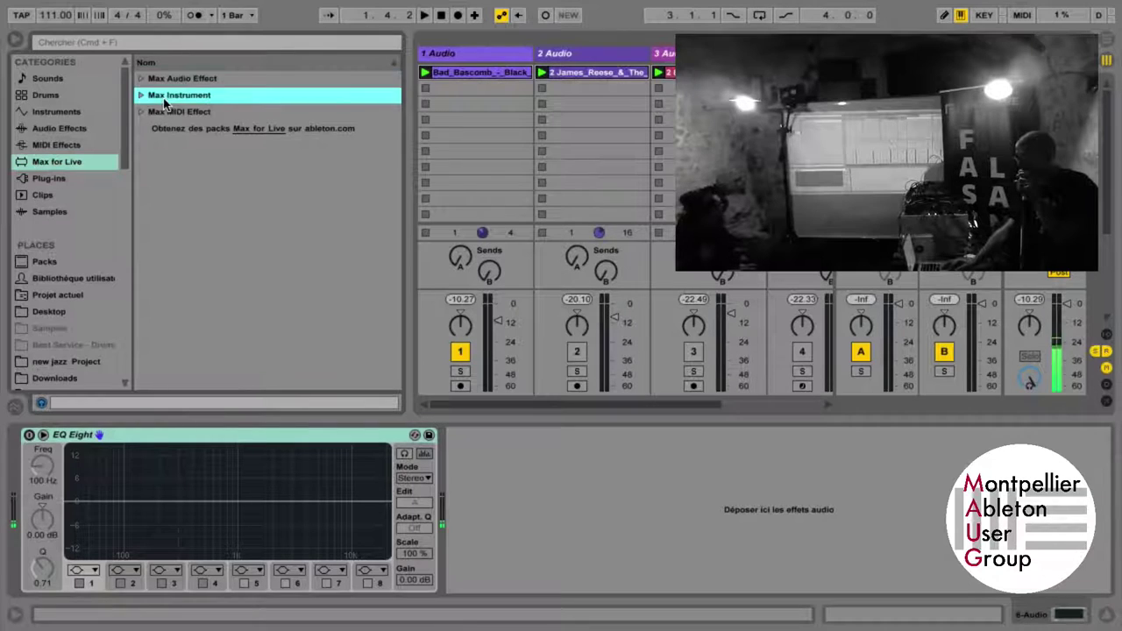
{"action": "left_click", "coordinate": [165, 112]}
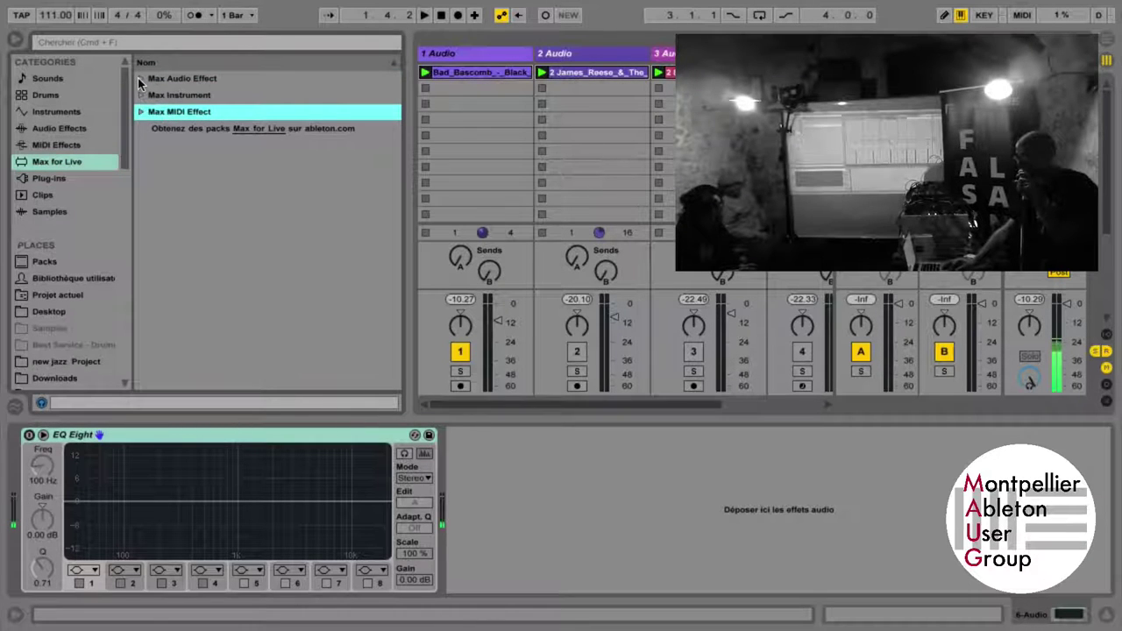
{"action": "left_click", "coordinate": [139, 80]}
Step: Load the Buffer Shuffler 2.0 device onto the 1 Audio track and hide the browser
{"action": "scroll", "coordinate": [175, 165], "scroll_direction": "down", "scroll_amount": 8}
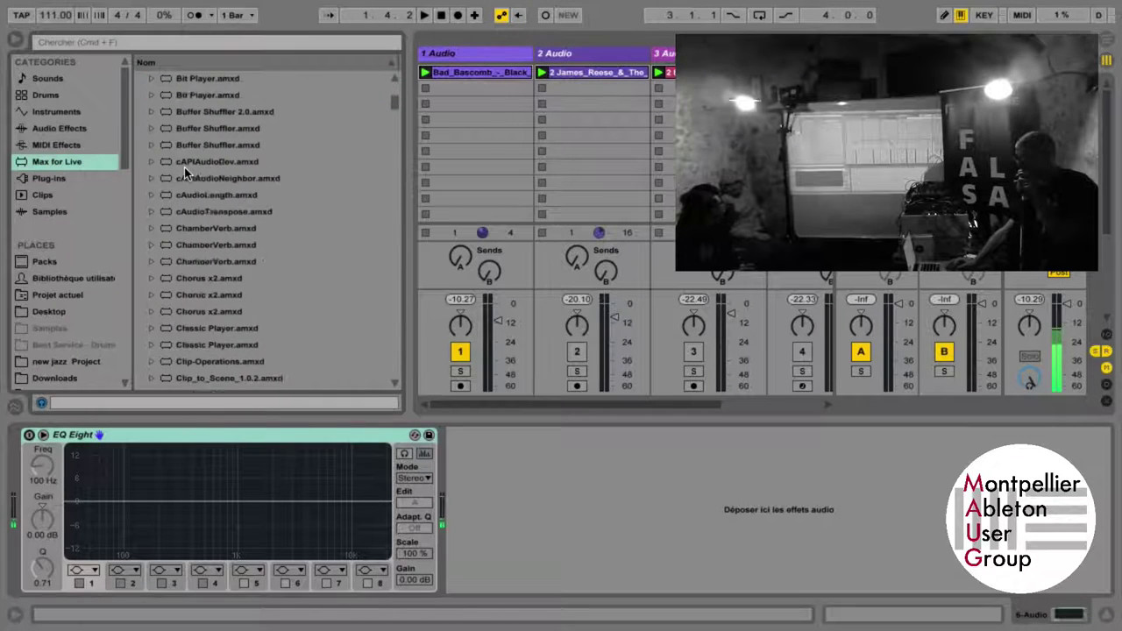
{"action": "scroll", "coordinate": [185, 172], "scroll_direction": "down", "scroll_amount": 1}
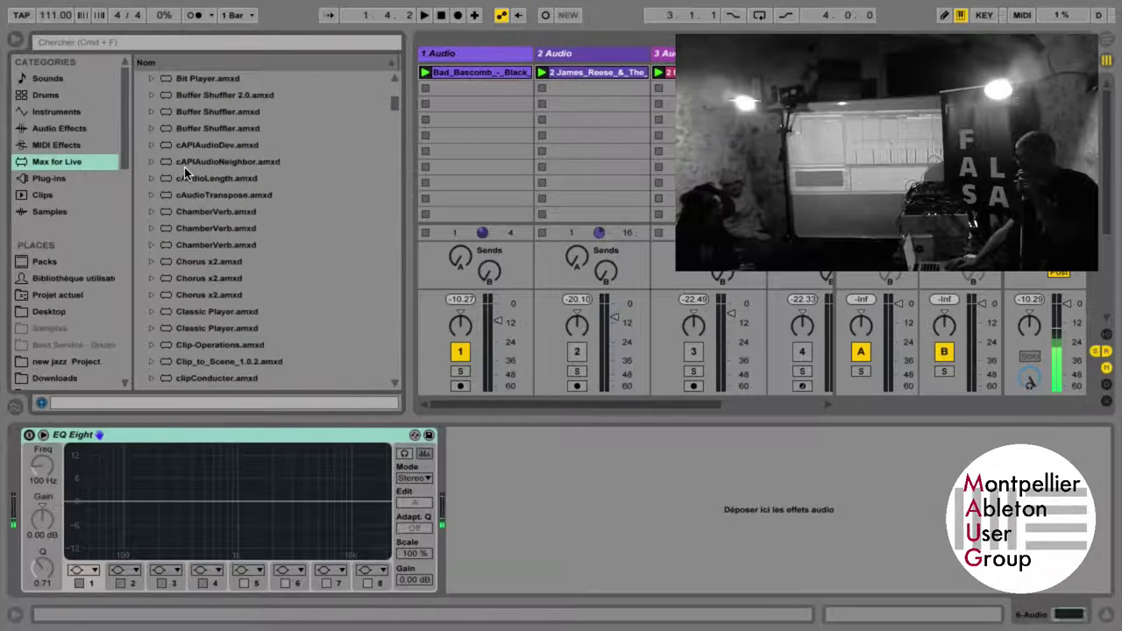
{"action": "left_click", "coordinate": [193, 97]}
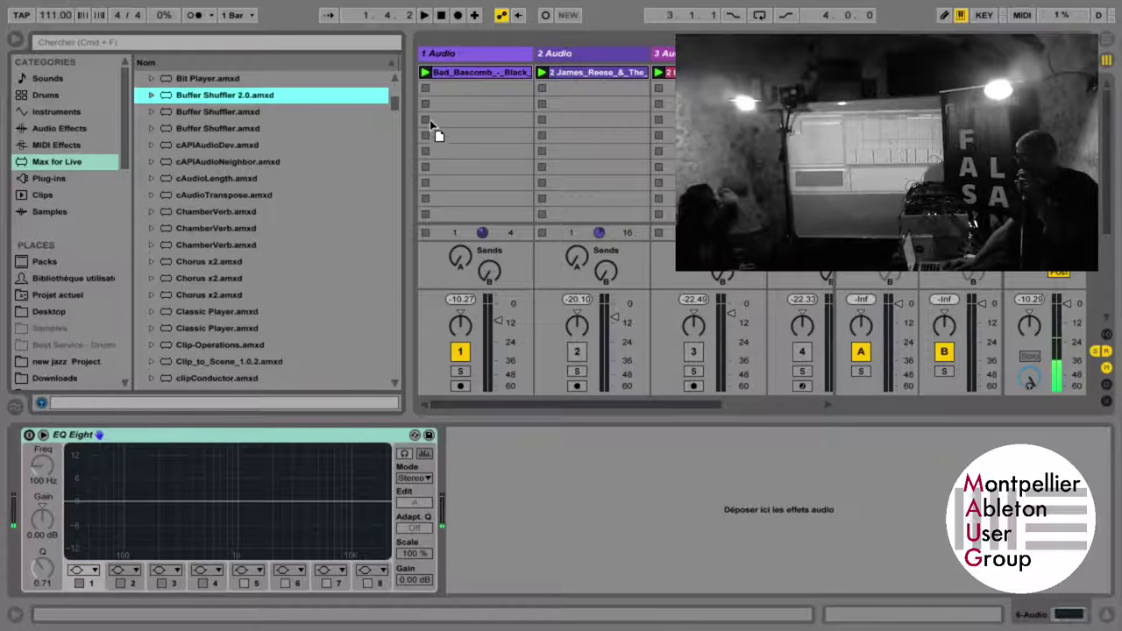
{"action": "left_click_drag", "start_coordinate": [446, 127], "coordinate": [445, 130]}
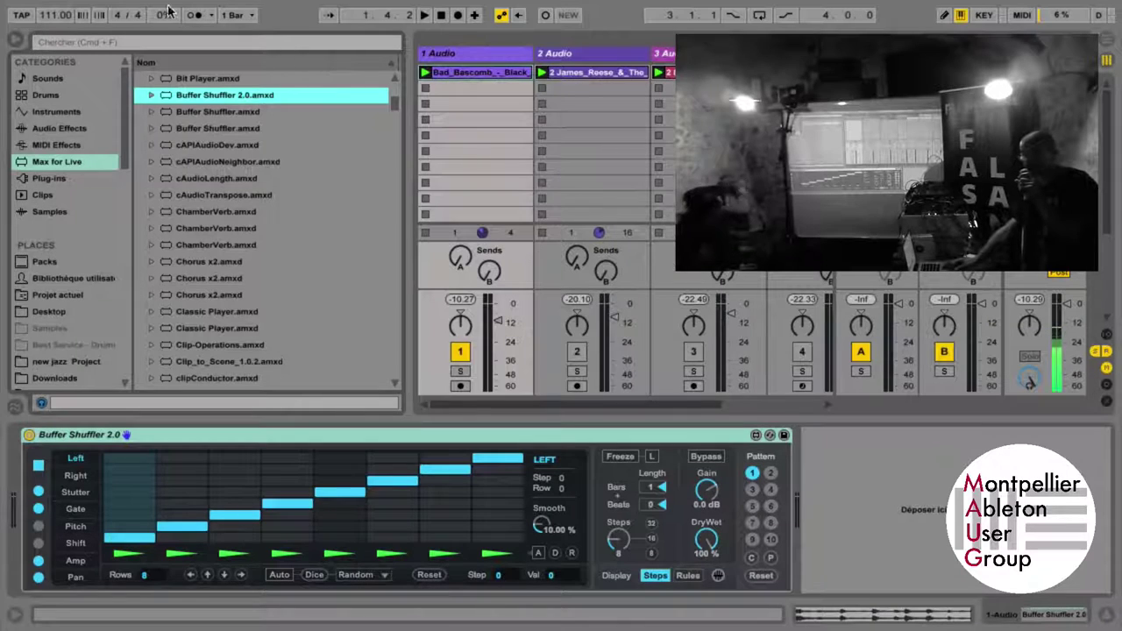
{"action": "left_click", "coordinate": [13, 42]}
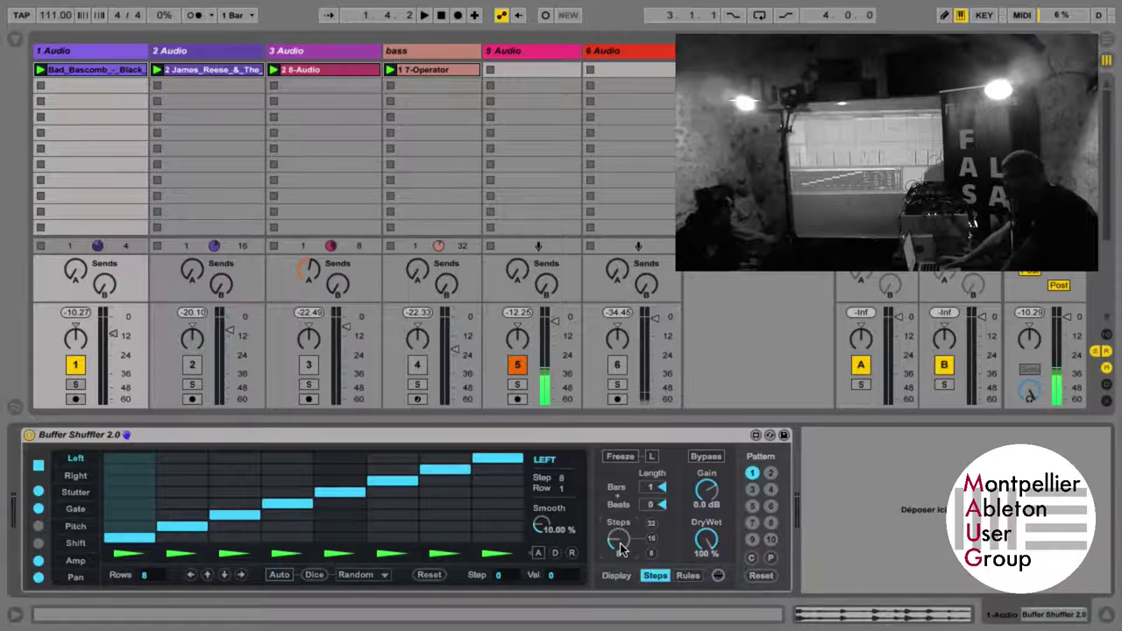
Step: Try 16 and 32 steps in Buffer Shuffler and return the step count to 8
{"action": "left_click_drag", "start_coordinate": [620, 548], "coordinate": [620, 586]}
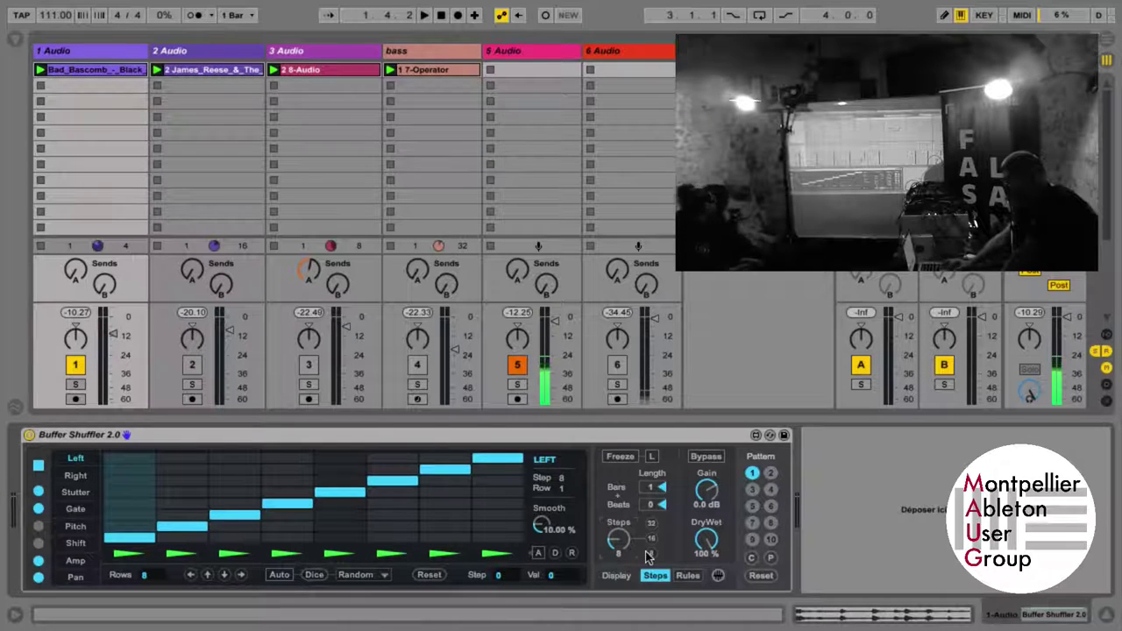
{"action": "left_click", "coordinate": [651, 539]}
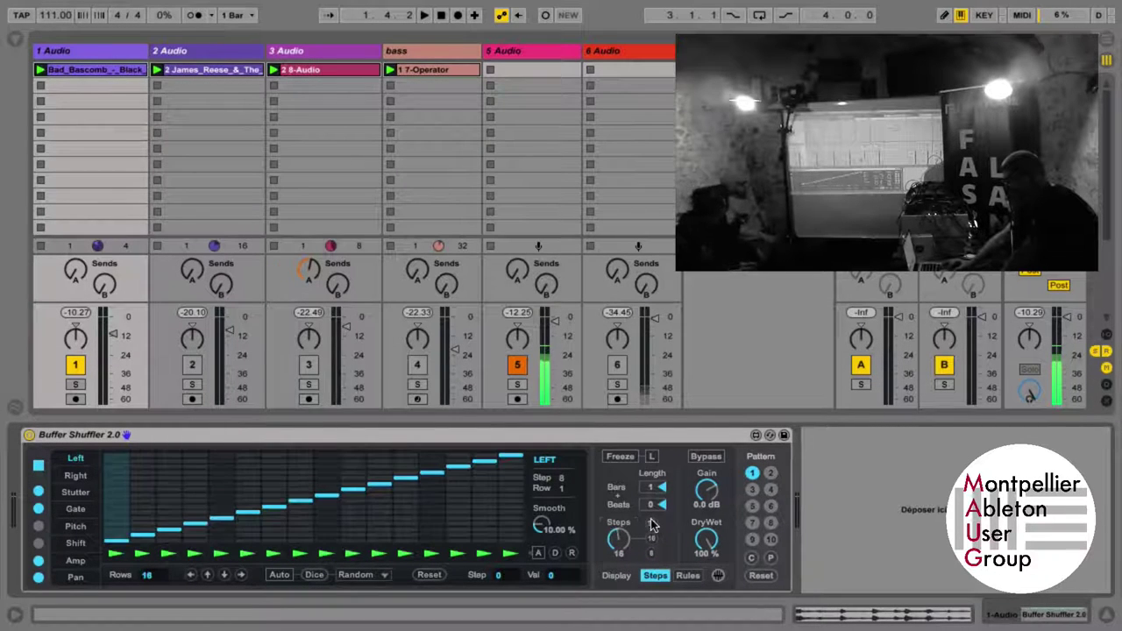
{"action": "left_click", "coordinate": [652, 525]}
{"action": "key", "text": "ctrl+m"}
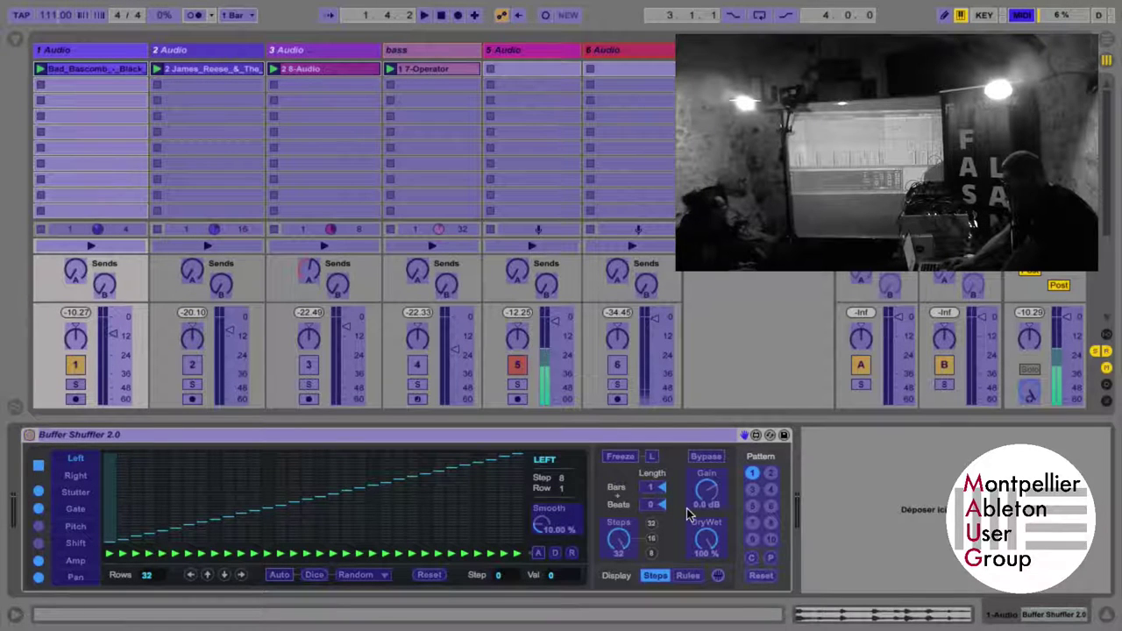
{"action": "key", "text": "ctrl+m"}
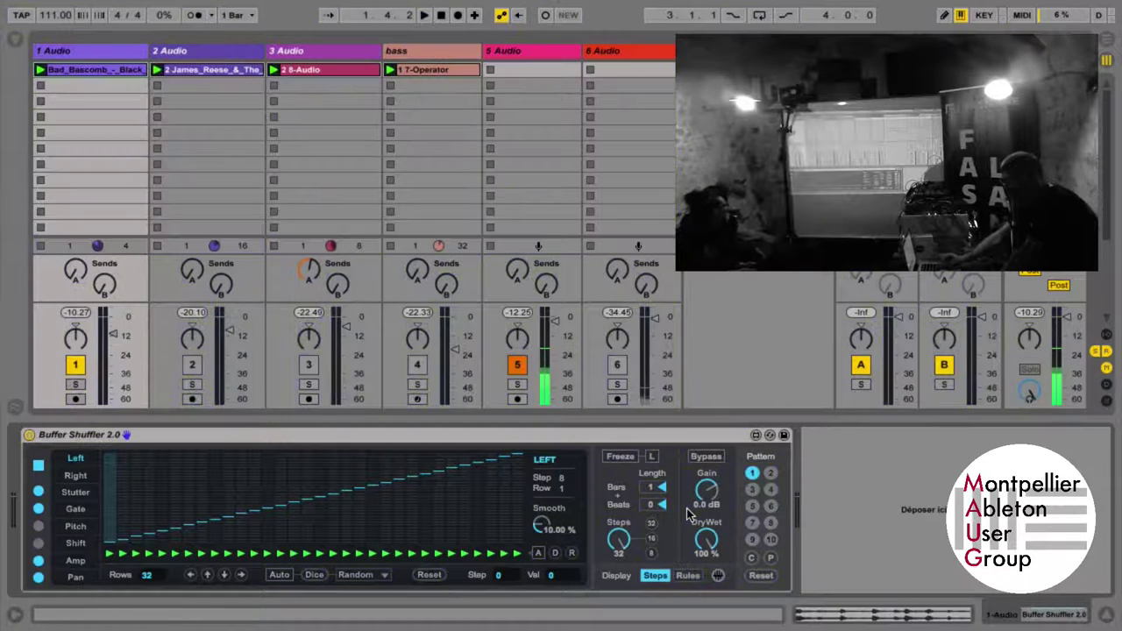
{"action": "left_click", "coordinate": [651, 540]}
{"action": "left_click", "coordinate": [653, 553]}
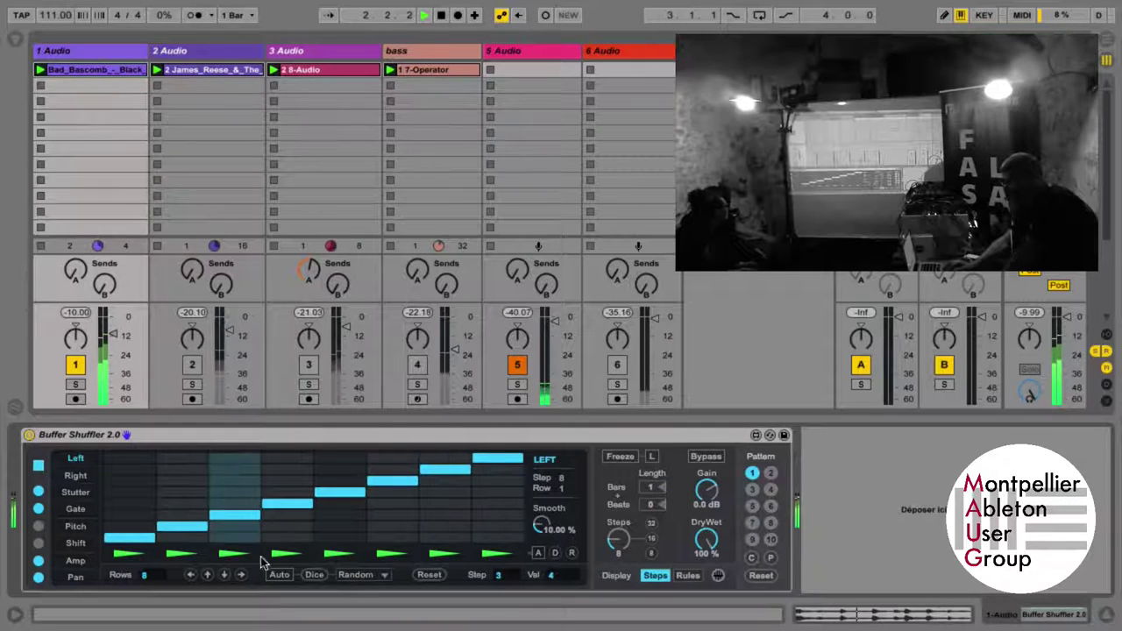
Step: Try a shuffled Left pattern with steps 1 to 8 on rows 3, 2, 8, 2, 5, 2, 3 and 4, and reset it
{"action": "left_click", "coordinate": [135, 519]}
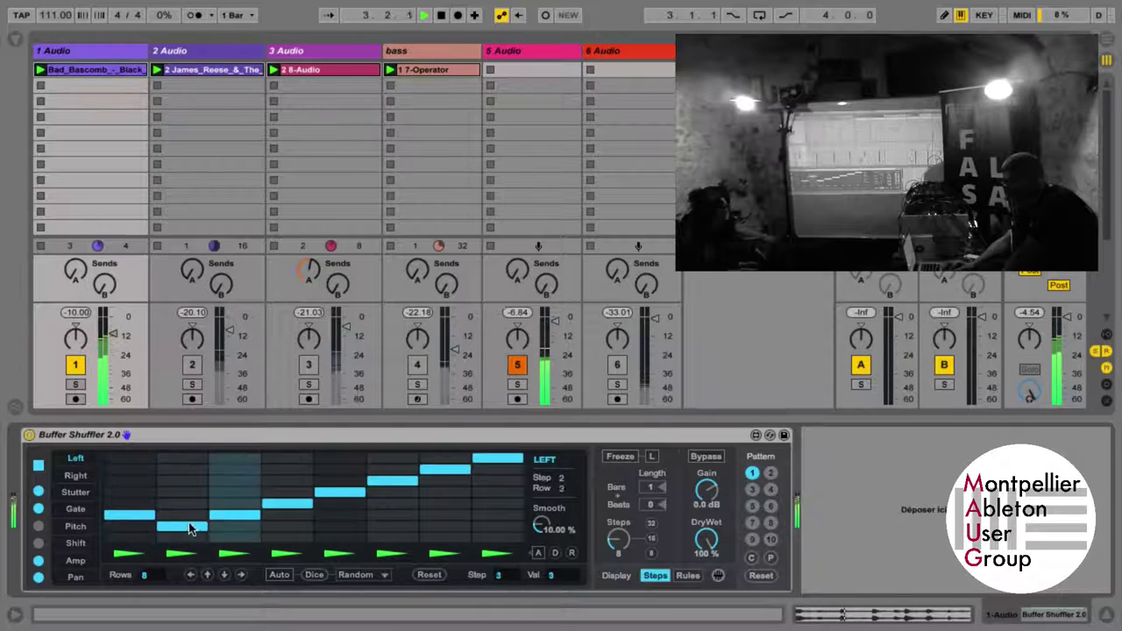
{"action": "left_click", "coordinate": [234, 459]}
{"action": "left_click", "coordinate": [292, 527]}
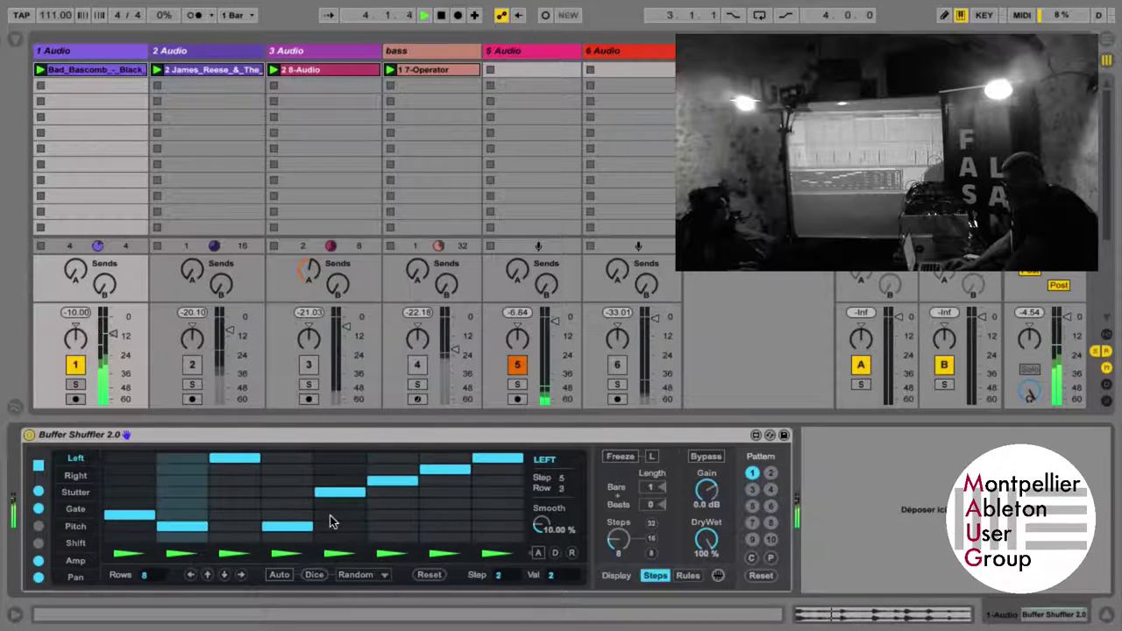
{"action": "left_click_drag", "start_coordinate": [340, 526], "coordinate": [343, 497]}
{"action": "left_click", "coordinate": [393, 527]}
{"action": "left_click", "coordinate": [448, 519]}
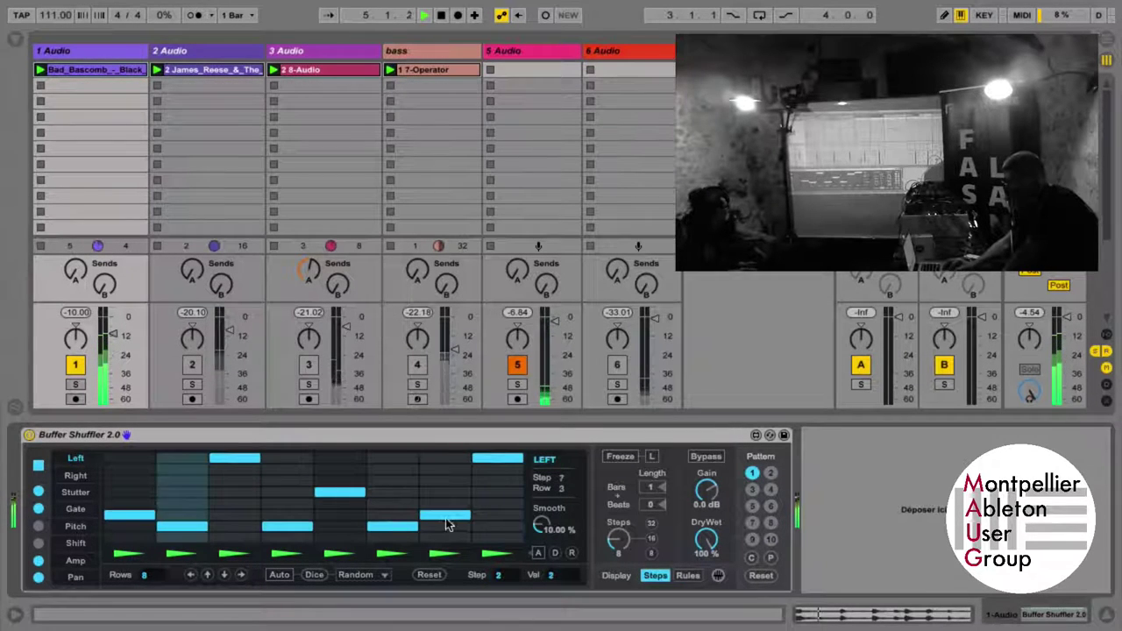
{"action": "left_click", "coordinate": [488, 505]}
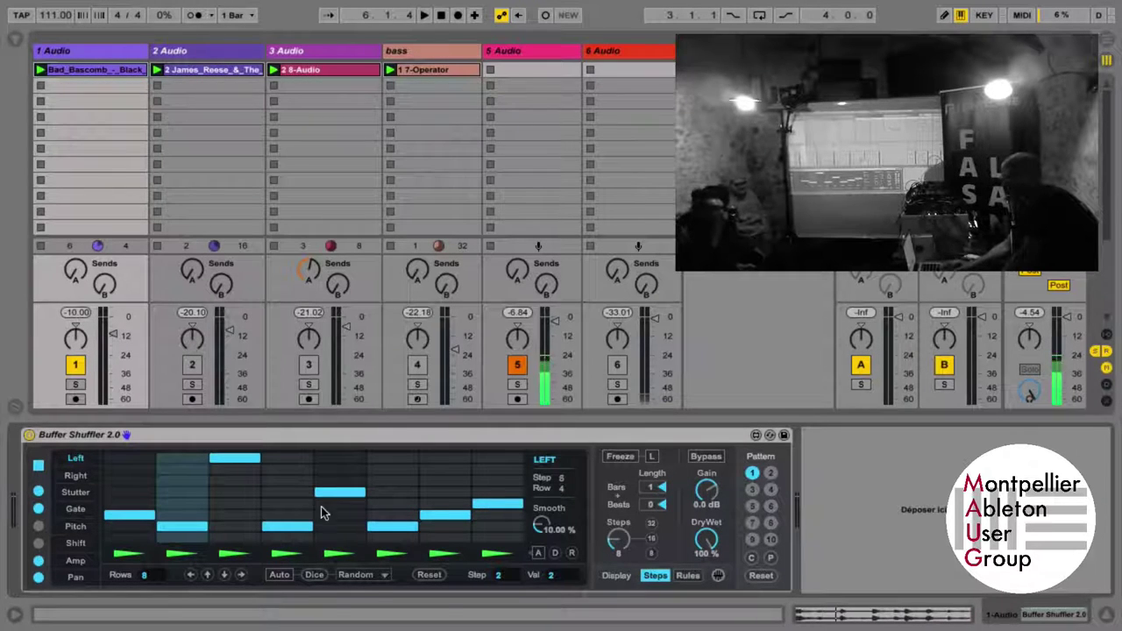
{"action": "left_click", "coordinate": [430, 575]}
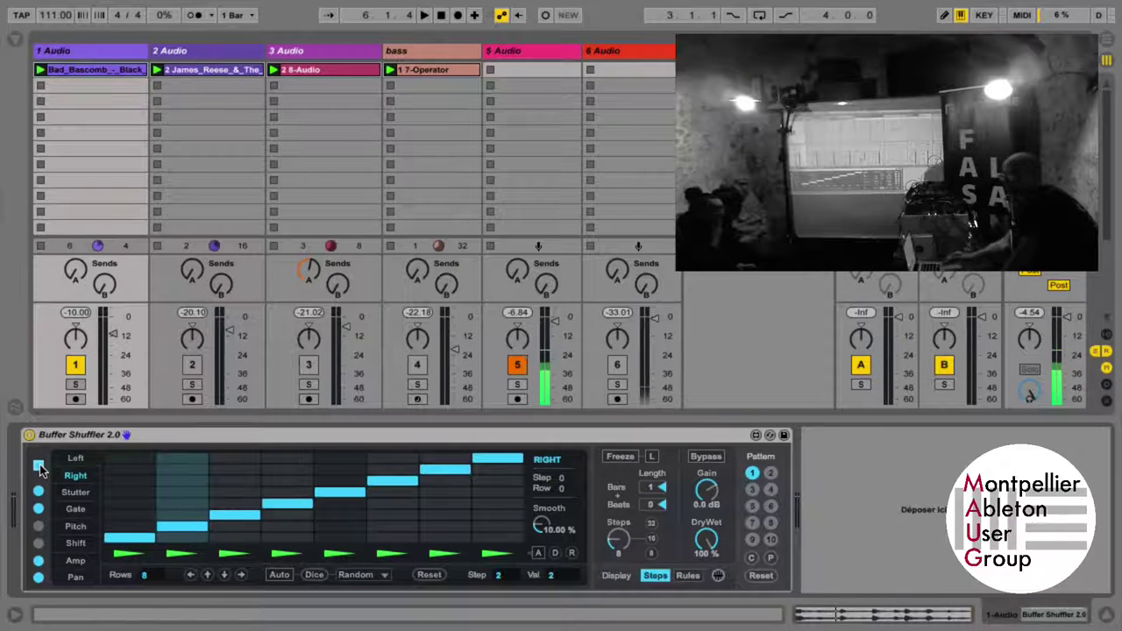
Step: Draw a Stutter pattern during playback with steps 1 to 8 on rows 1, 4, 1, 8, 5, 1, 7 and 2
{"action": "left_click", "coordinate": [77, 493]}
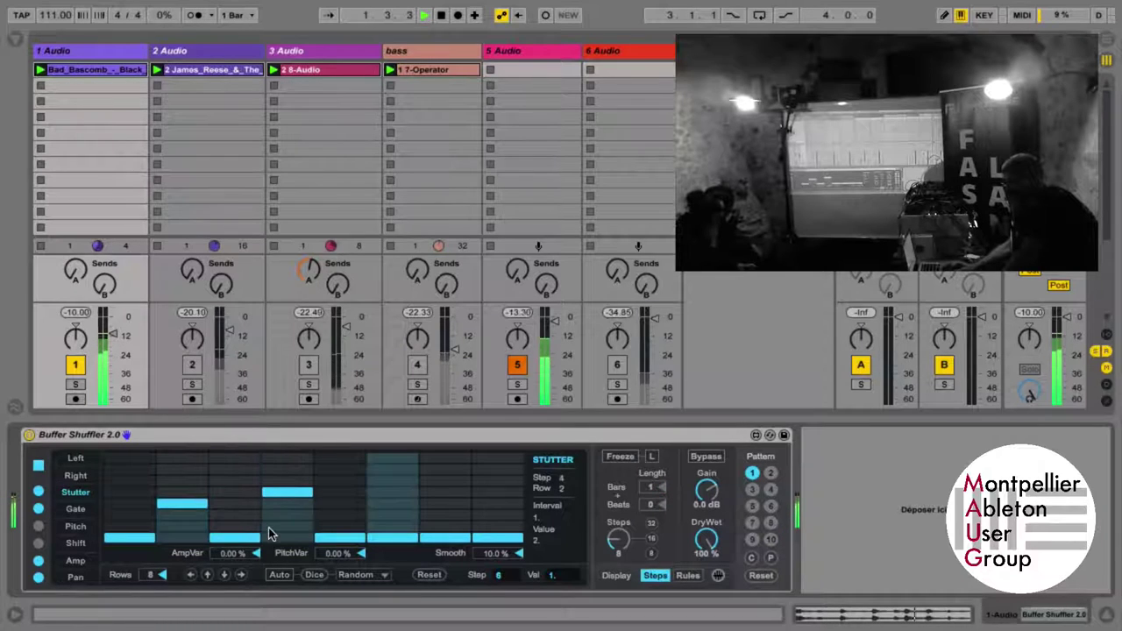
{"action": "key", "text": "space"}
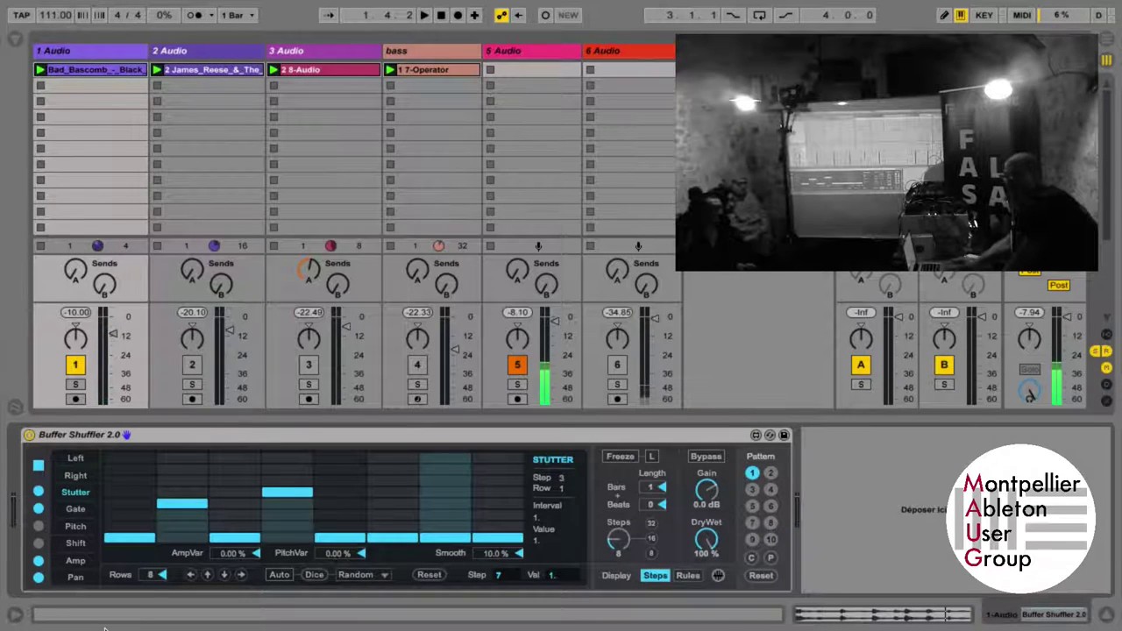
{"action": "key", "text": "space"}
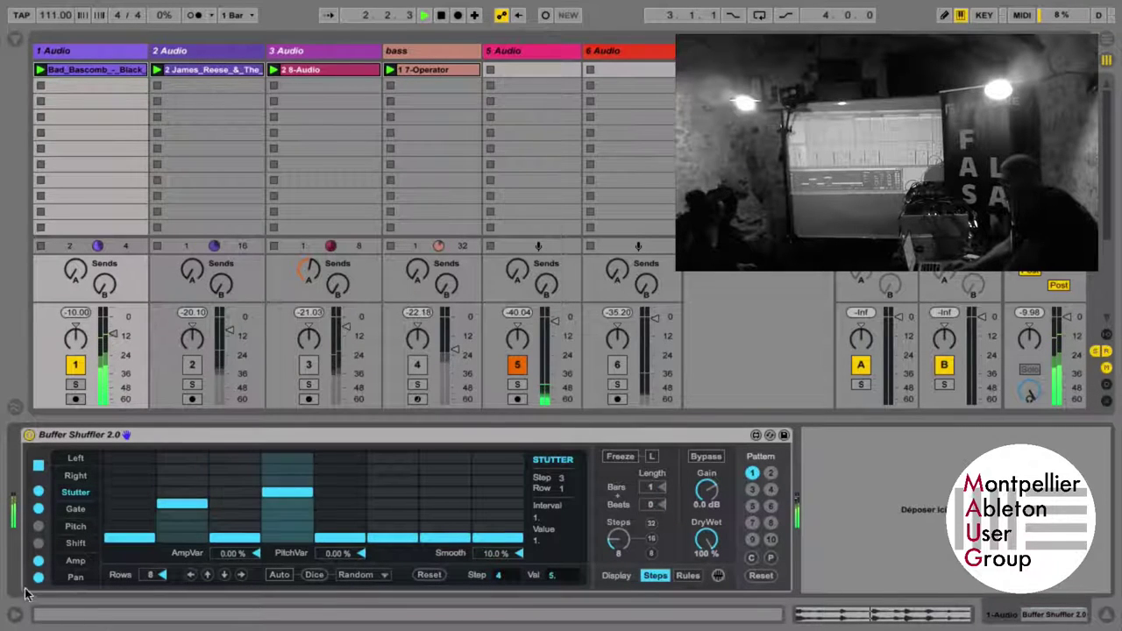
{"action": "left_click", "coordinate": [359, 504]}
{"action": "left_click", "coordinate": [442, 471]}
{"action": "left_click", "coordinate": [495, 526]}
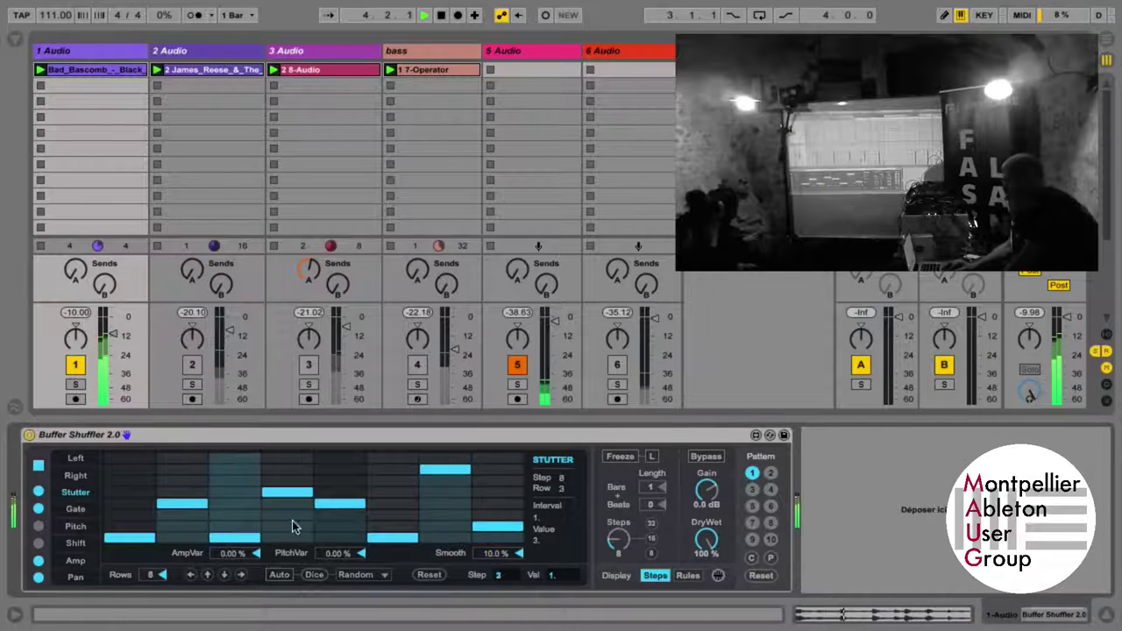
{"action": "left_click", "coordinate": [289, 526]}
{"action": "left_click", "coordinate": [280, 458]}
{"action": "left_click", "coordinate": [361, 494]}
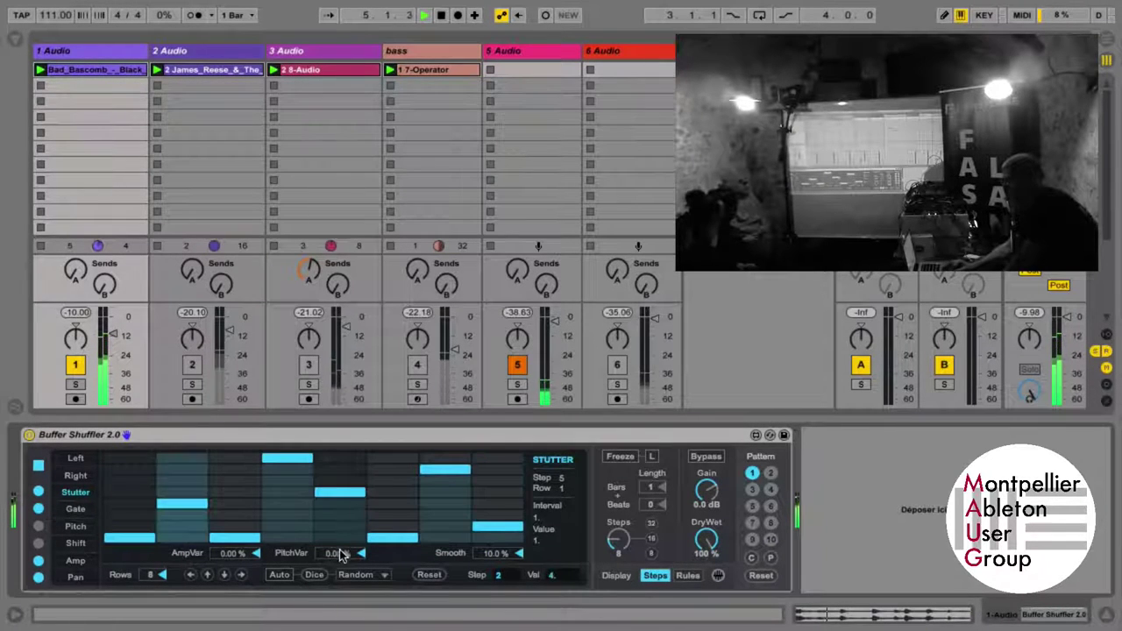
Step: Try automatic randomization of the Stutter pattern, switch it off and reset the pattern
{"action": "left_click", "coordinate": [289, 576]}
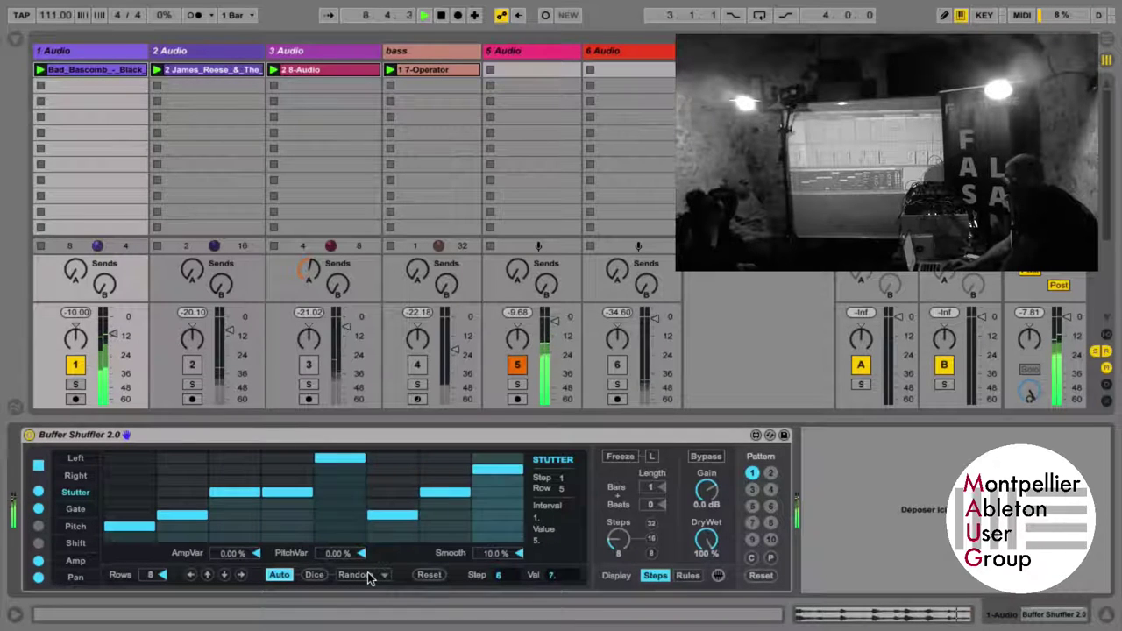
{"action": "left_click", "coordinate": [278, 575]}
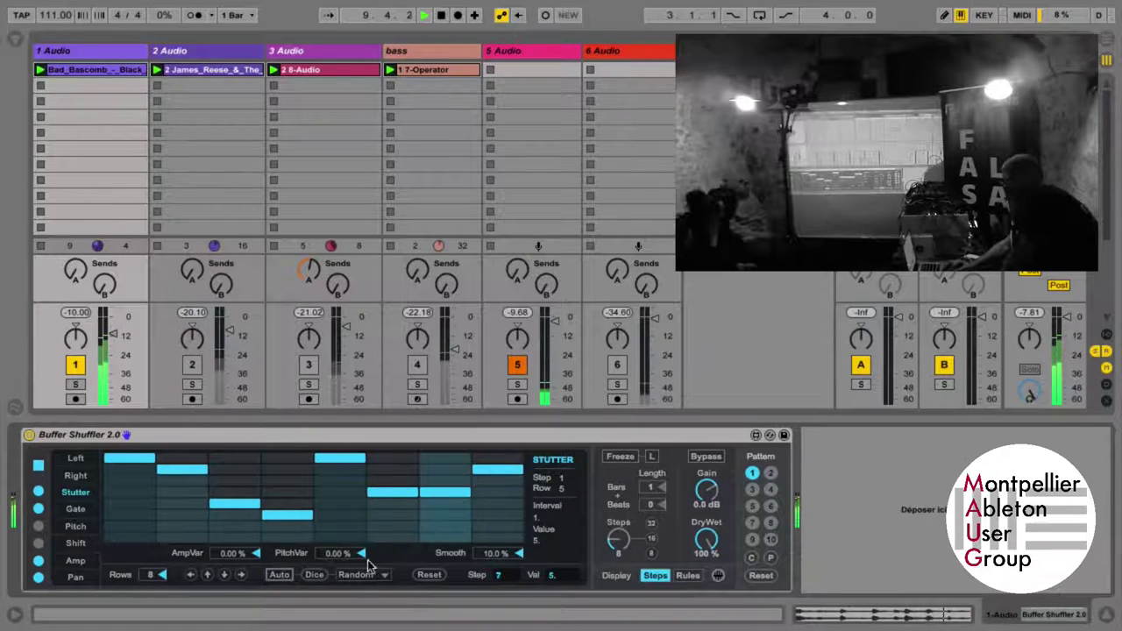
{"action": "left_click", "coordinate": [423, 577]}
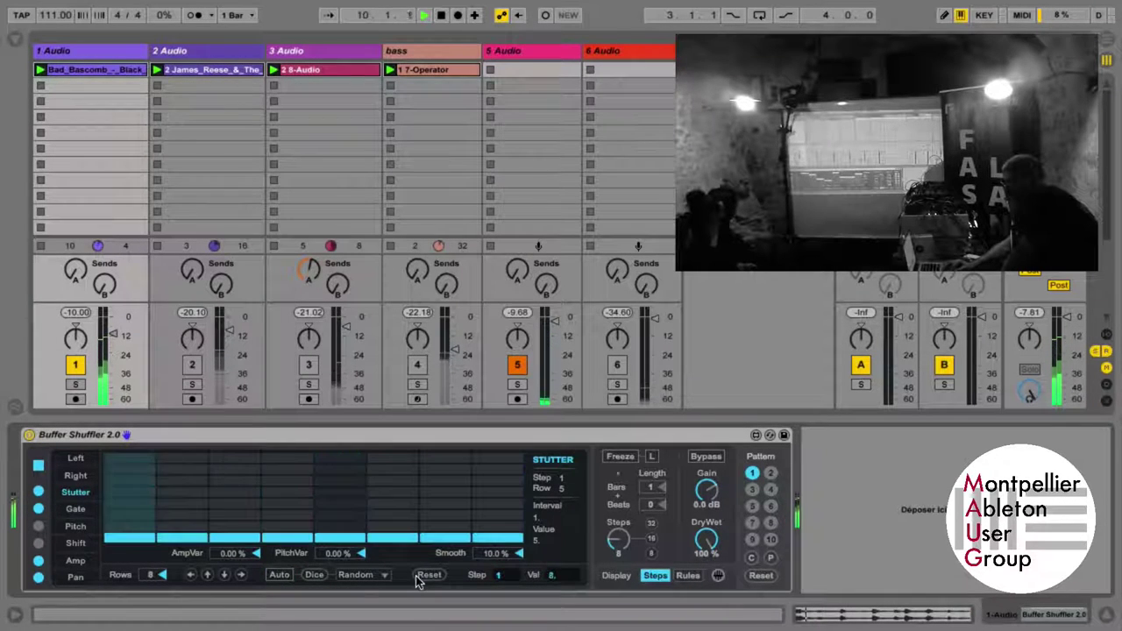
Step: Draw a Gate pattern with steps 1 to 8 on rows 9, 5, 6, 9, 3, 5, 7 and 5
{"action": "left_click", "coordinate": [75, 509]}
{"action": "left_click_drag", "start_coordinate": [175, 496], "coordinate": [247, 516]}
{"action": "mouse_move", "coordinate": [323, 516]}
{"action": "left_mouse_down"}
{"action": "mouse_move", "coordinate": [376, 517]}
{"action": "mouse_move", "coordinate": [381, 461]}
{"action": "mouse_move", "coordinate": [452, 514]}
{"action": "mouse_move", "coordinate": [494, 504]}
{"action": "mouse_move", "coordinate": [431, 479]}
{"action": "left_mouse_up"}
{"action": "left_click", "coordinate": [215, 489]}
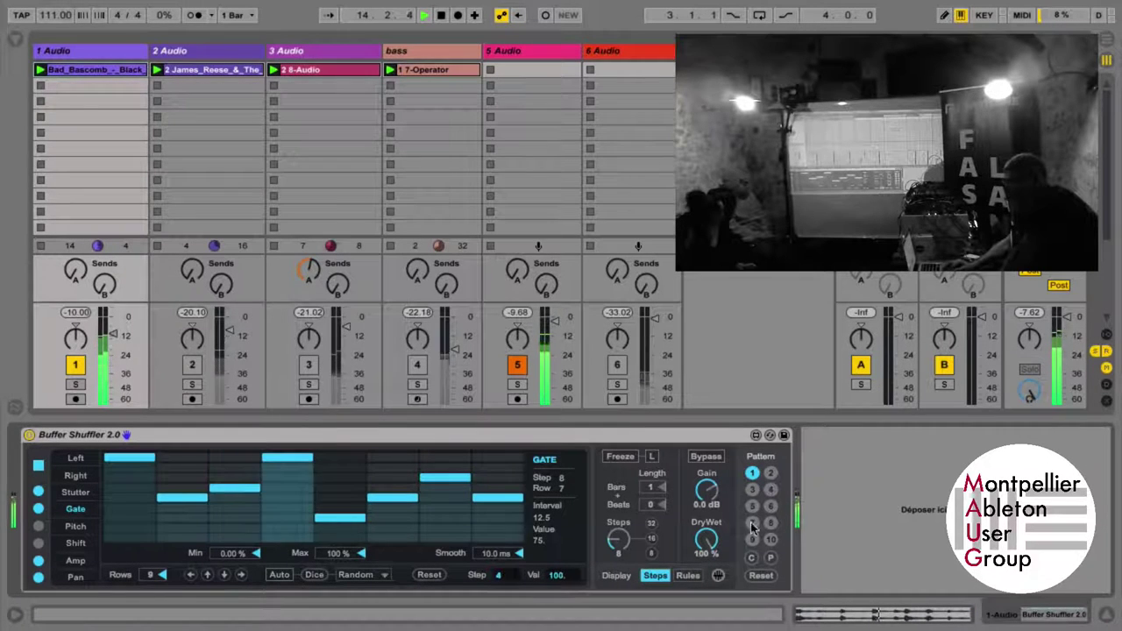
Step: In pattern 2, set Gate steps 4, 7 and 8 to rows 3, 4 and 6, and return to pattern 1
{"action": "left_click", "coordinate": [770, 473]}
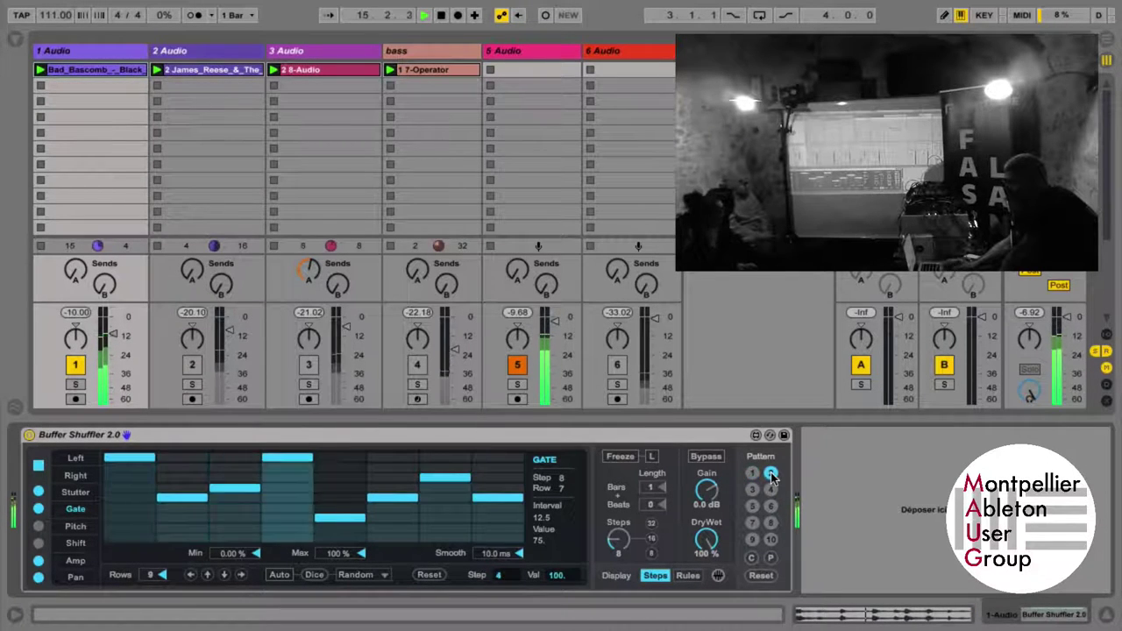
{"action": "left_click", "coordinate": [304, 517]}
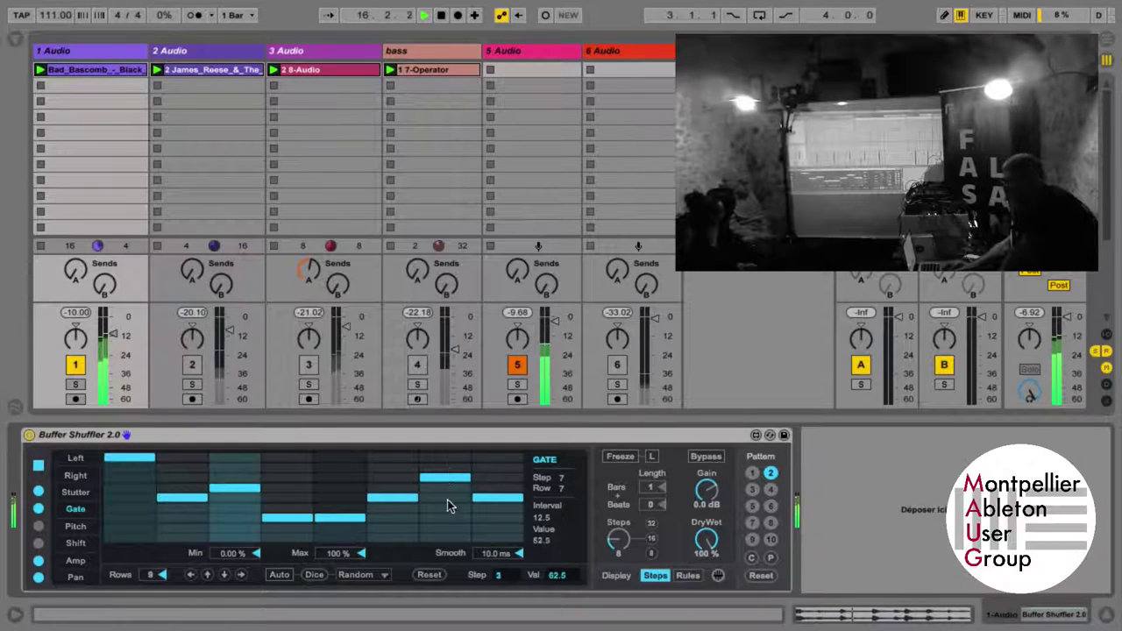
{"action": "left_click", "coordinate": [448, 500]}
{"action": "left_click", "coordinate": [454, 507]}
{"action": "left_click", "coordinate": [498, 487]}
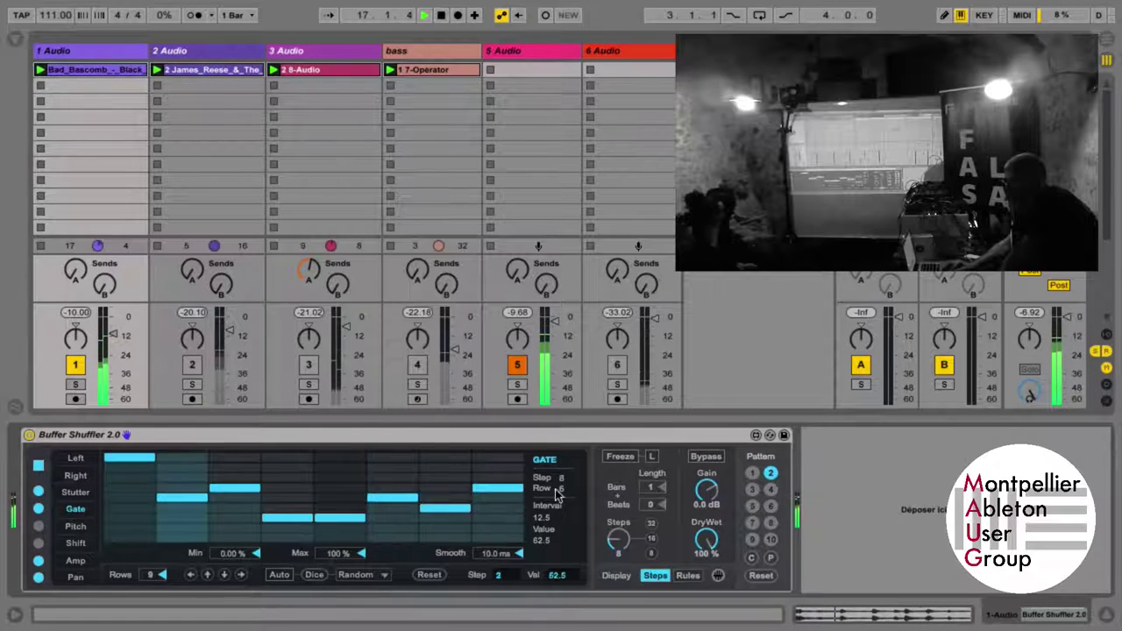
{"action": "left_click", "coordinate": [752, 474]}
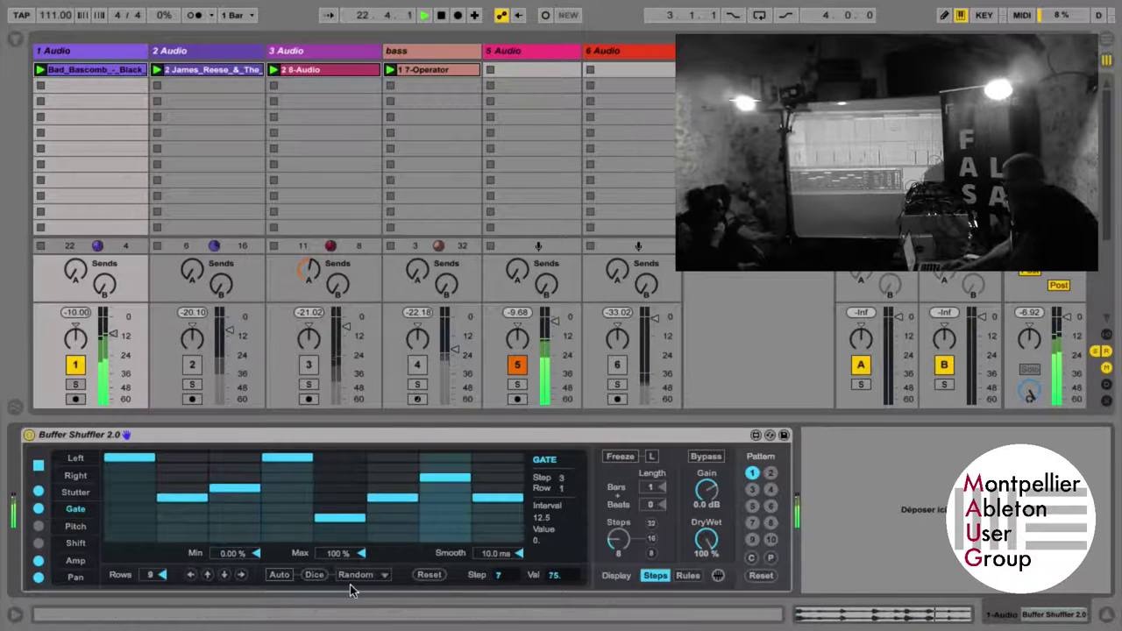
Step: Reset the Gate pattern
{"action": "left_click", "coordinate": [429, 575]}
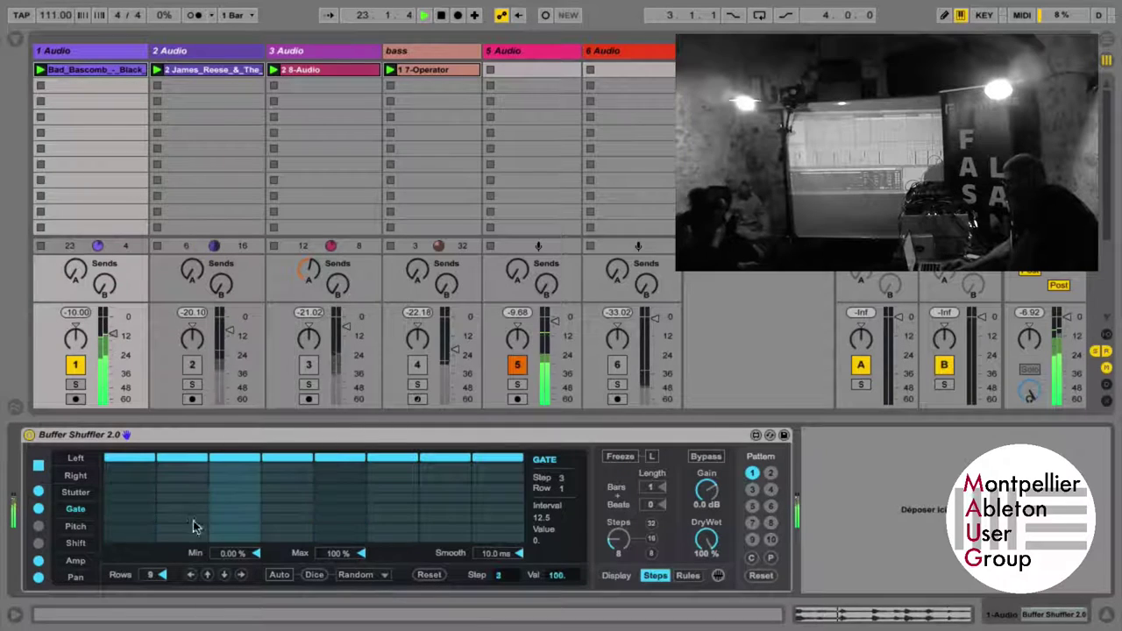
Step: Try an Amp pattern with steps 1, 4 and 6 on row 4 and step 7 on row 5, and reset it
{"action": "left_click", "coordinate": [79, 561]}
{"action": "left_click", "coordinate": [132, 509]}
{"action": "left_click", "coordinate": [272, 509]}
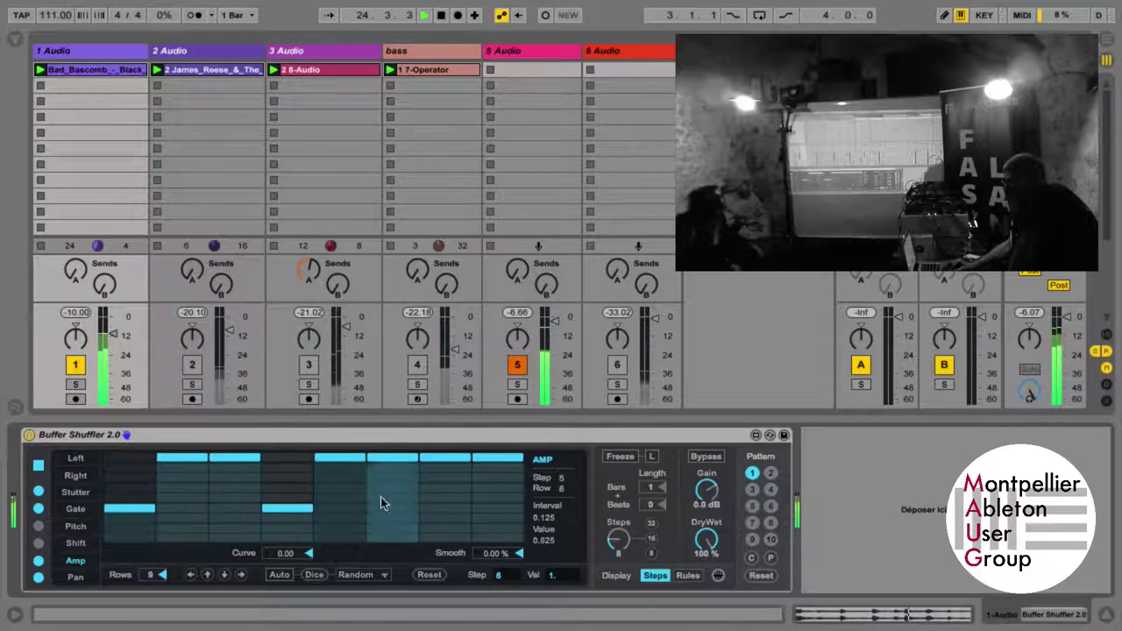
{"action": "left_click", "coordinate": [384, 508]}
{"action": "left_click", "coordinate": [451, 499]}
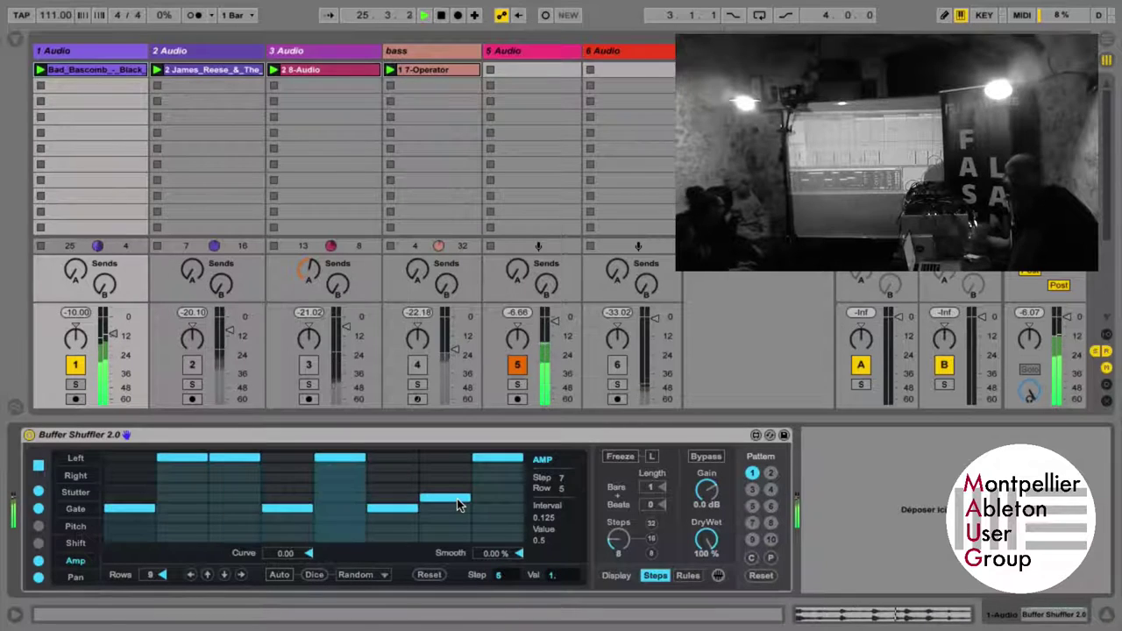
{"action": "left_click", "coordinate": [429, 575]}
Step: Enable the Pitch lane, set steps 2, 5, 6, 7 and 8 to rows 2, 6, 7, 8 and 8, and activate automatic randomization
{"action": "left_click", "coordinate": [76, 577]}
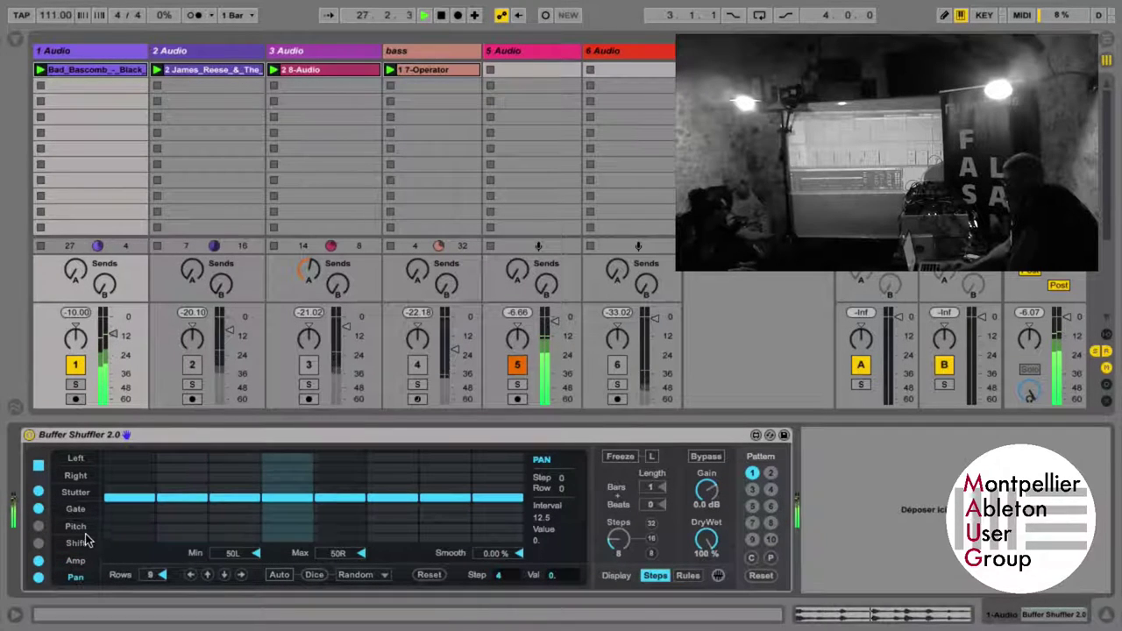
{"action": "left_click", "coordinate": [77, 527]}
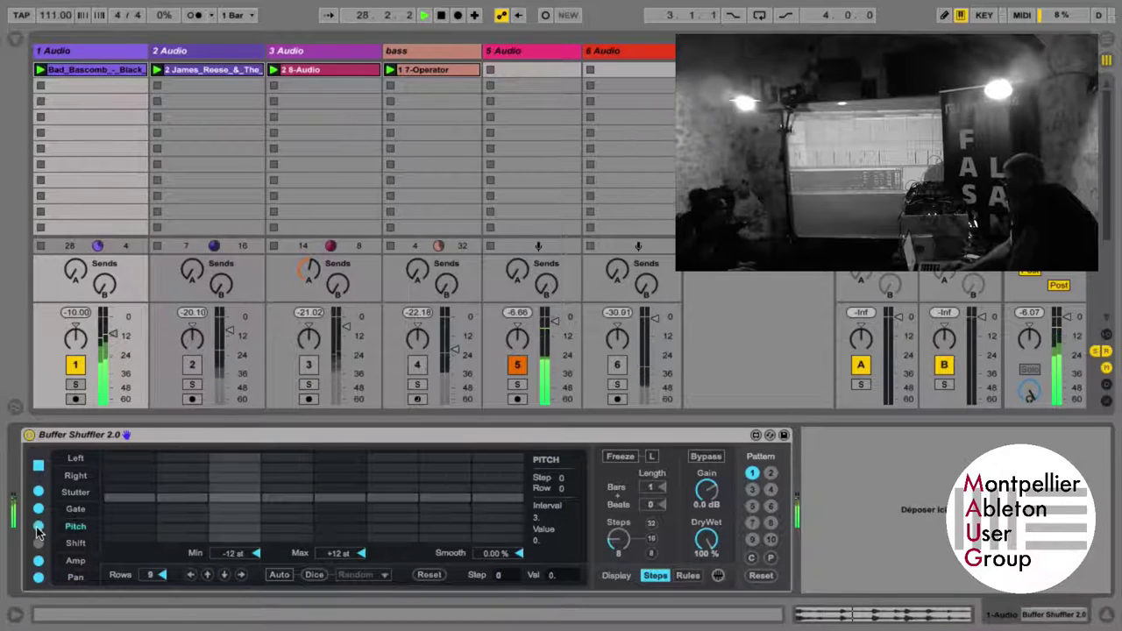
{"action": "left_click", "coordinate": [165, 528]}
{"action": "left_click", "coordinate": [391, 477]}
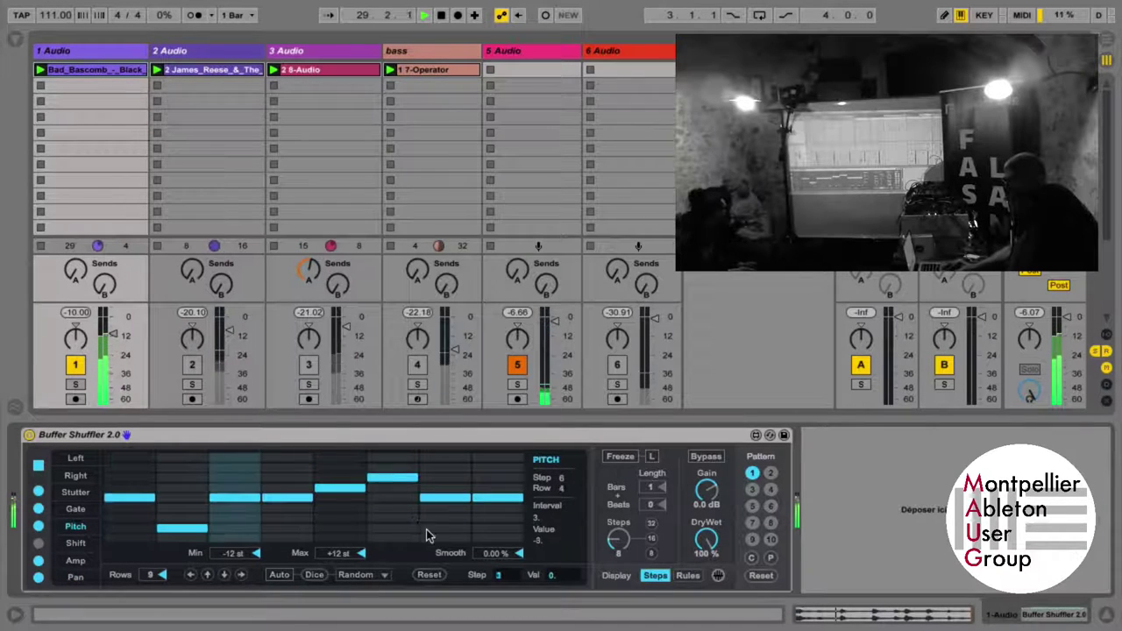
{"action": "left_click", "coordinate": [428, 530]}
{"action": "left_click_drag", "start_coordinate": [467, 466], "coordinate": [506, 469]}
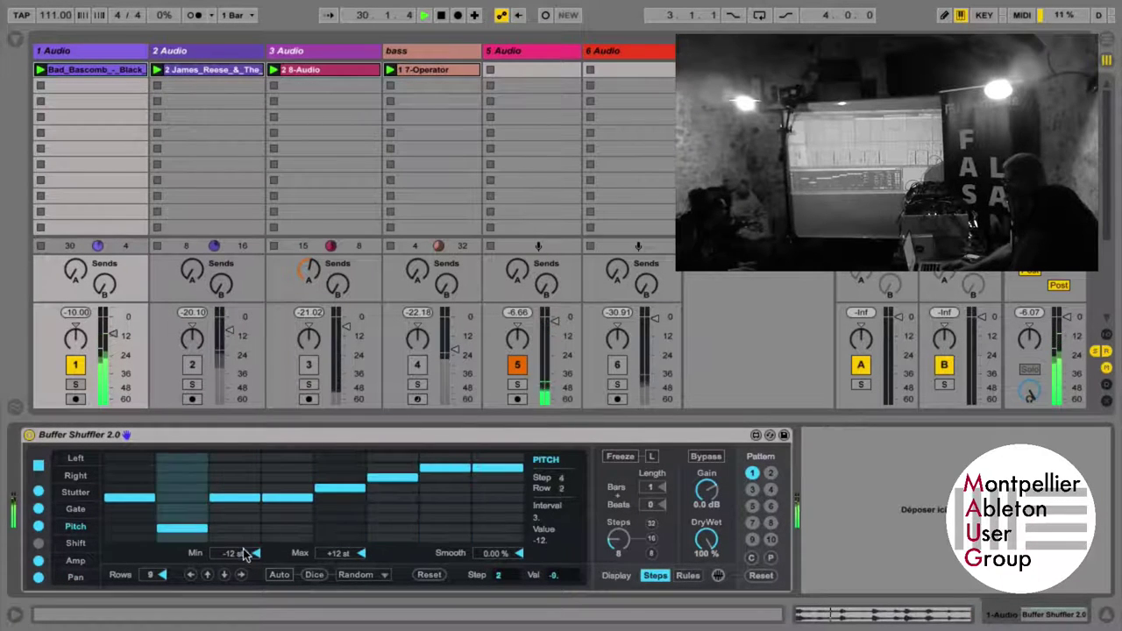
{"action": "left_click", "coordinate": [285, 575]}
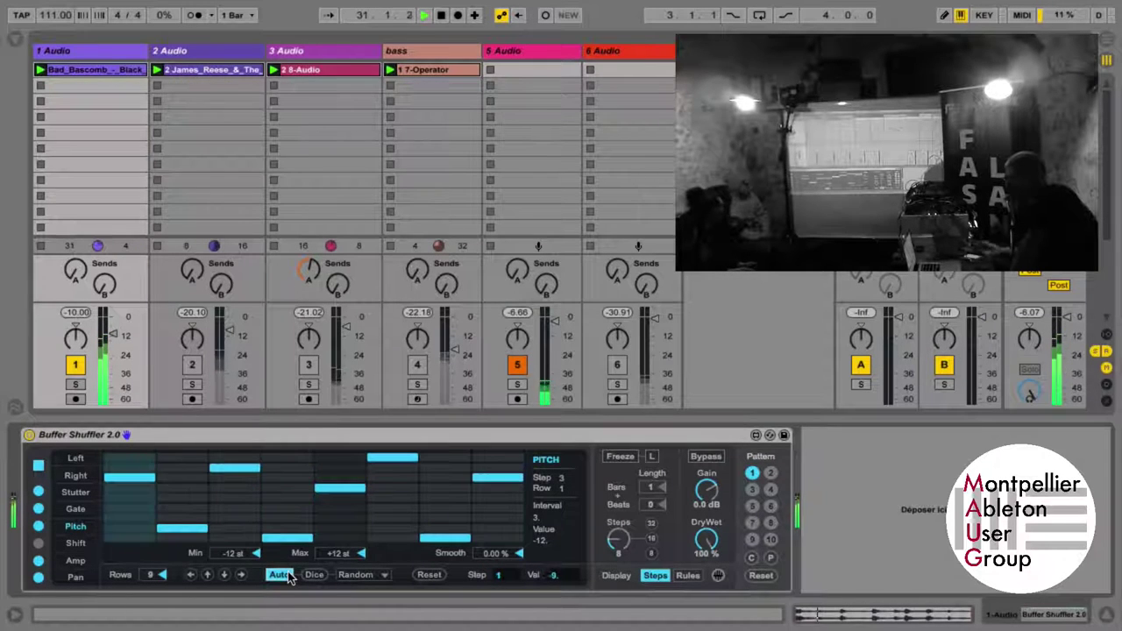
Step: Try a Stutter pattern with steps 1, 3 and 6 on row 6 and step 8 on row 3, and reset it
{"action": "left_click", "coordinate": [79, 494]}
{"action": "left_click", "coordinate": [235, 481]}
{"action": "left_click", "coordinate": [391, 480]}
{"action": "left_click", "coordinate": [504, 516]}
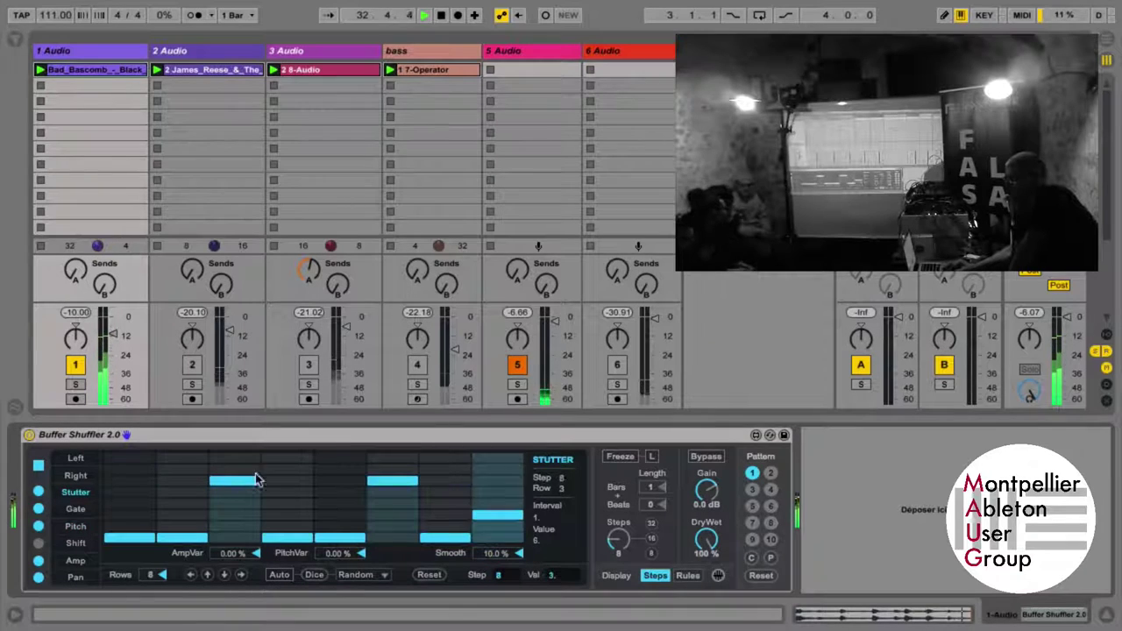
{"action": "left_click", "coordinate": [129, 483]}
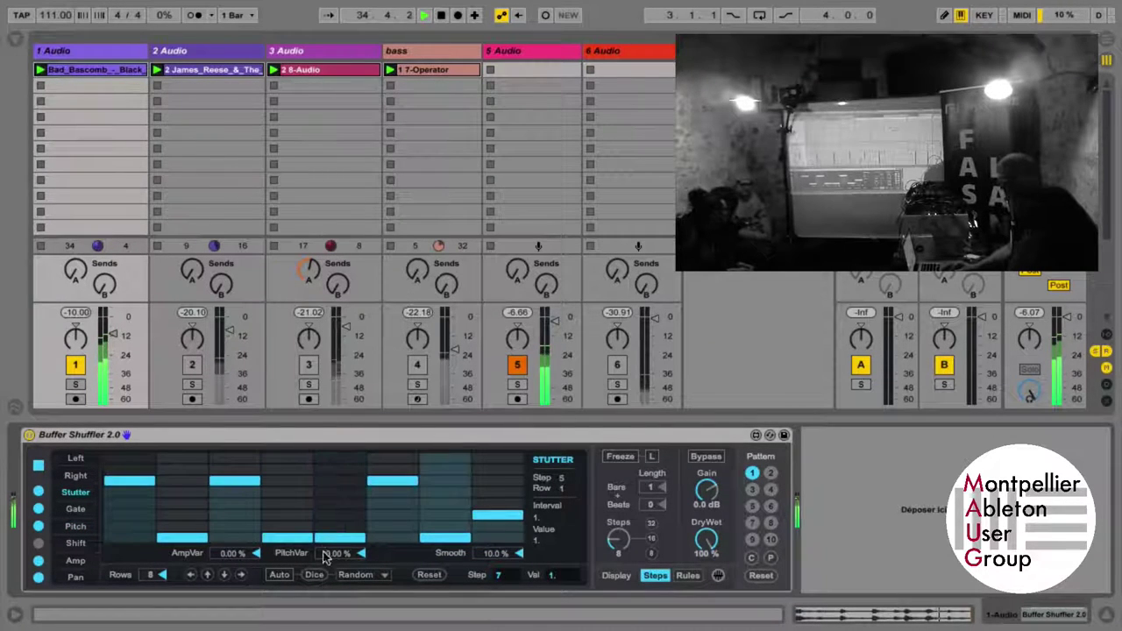
{"action": "left_click", "coordinate": [430, 576]}
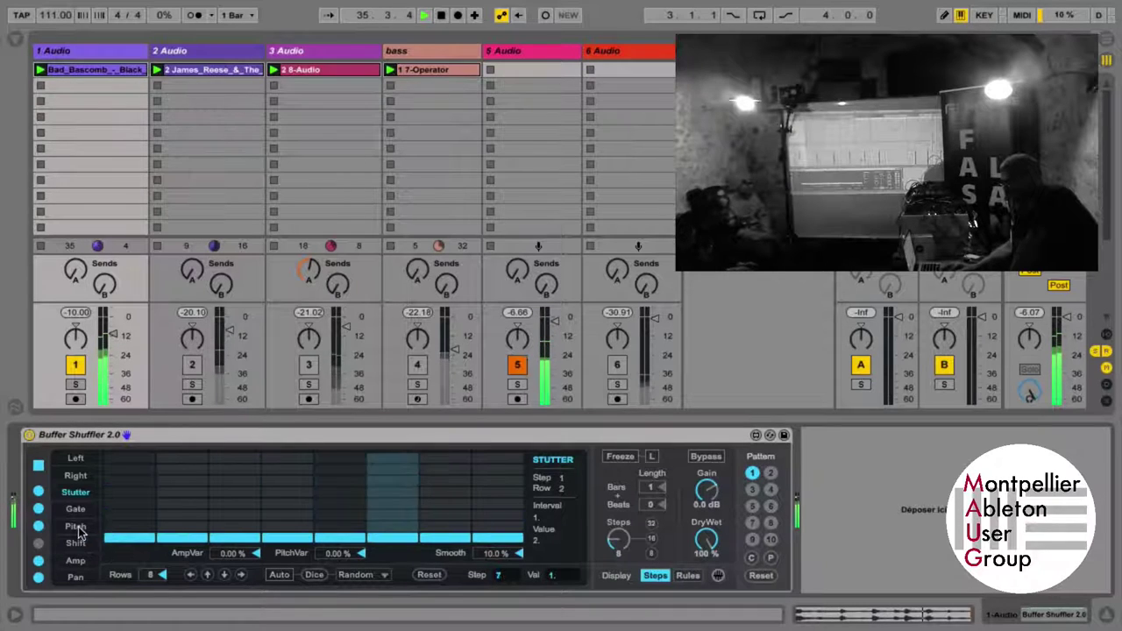
Step: Switch off automatic randomization of the Pitch pattern and reset it
{"action": "left_click", "coordinate": [75, 526]}
{"action": "left_click", "coordinate": [435, 574]}
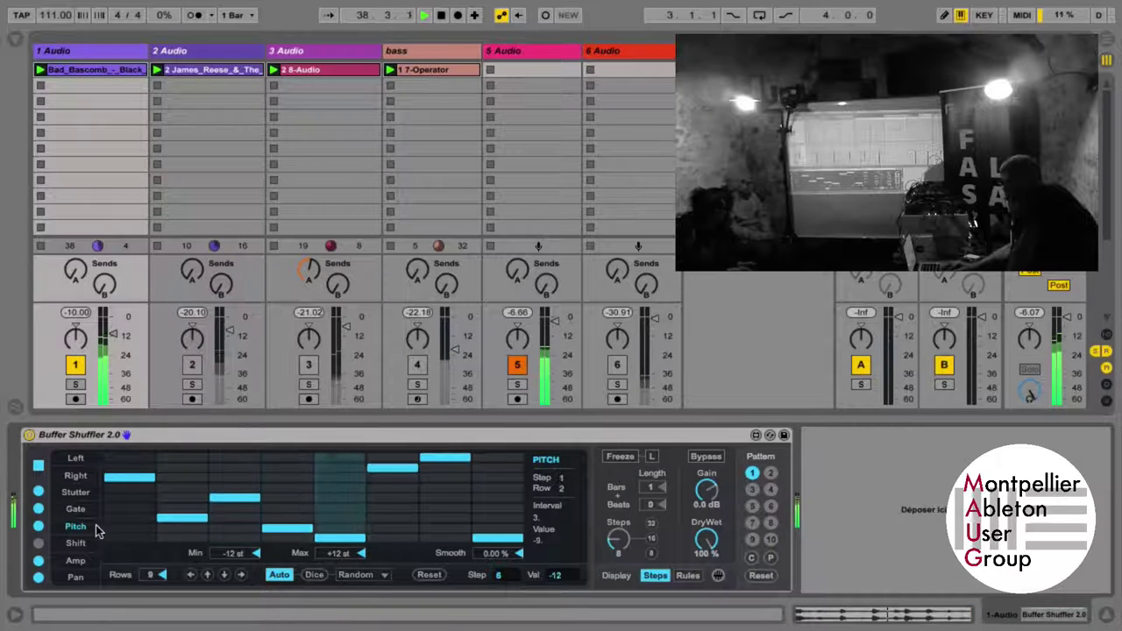
{"action": "left_click", "coordinate": [279, 575]}
{"action": "left_click", "coordinate": [428, 574]}
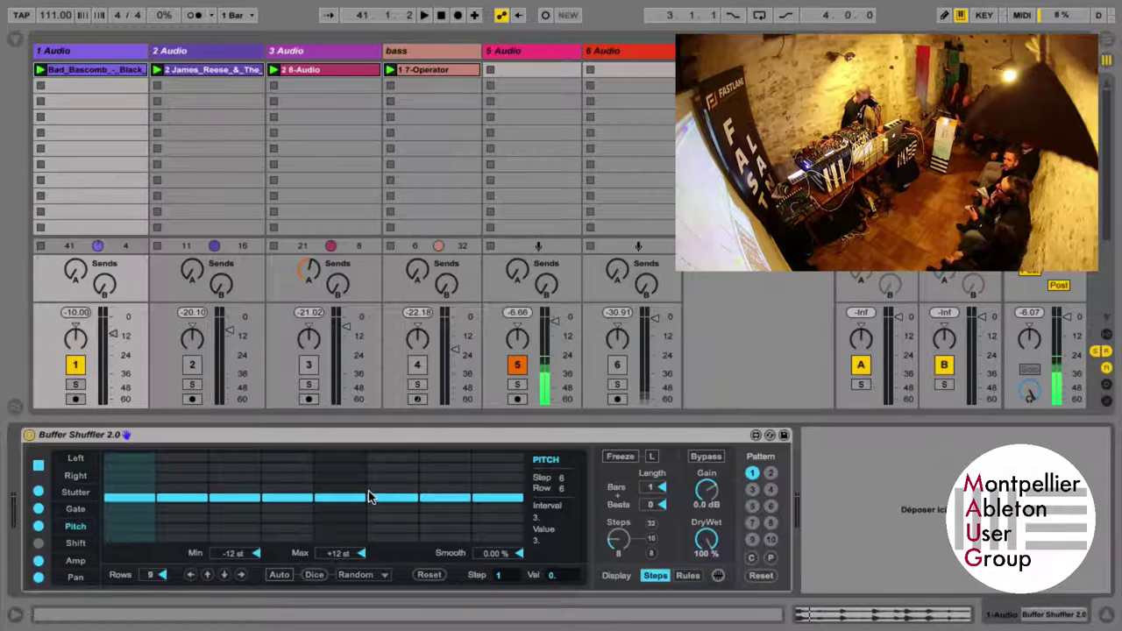
Step: Show the browser, collapse the Max Audio Effect devices and look through the Max Instrument devices as far as Bass.amxd
{"action": "left_click", "coordinate": [16, 37]}
{"action": "scroll", "coordinate": [162, 71], "scroll_direction": "up", "scroll_amount": 10}
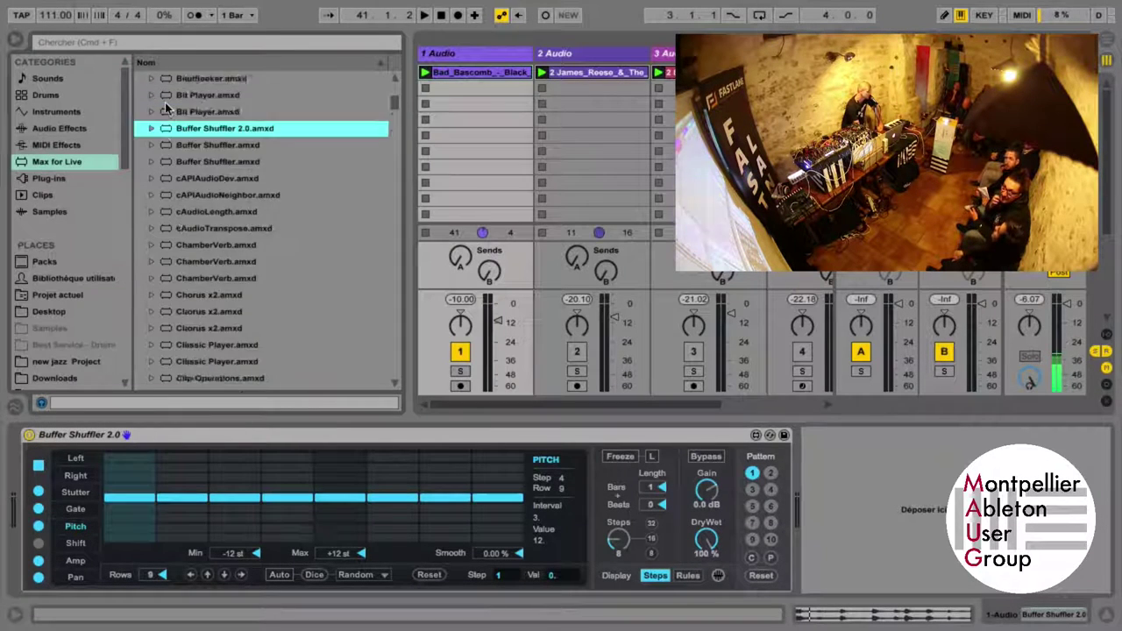
{"action": "left_click", "coordinate": [145, 79]}
{"action": "left_click", "coordinate": [181, 97]}
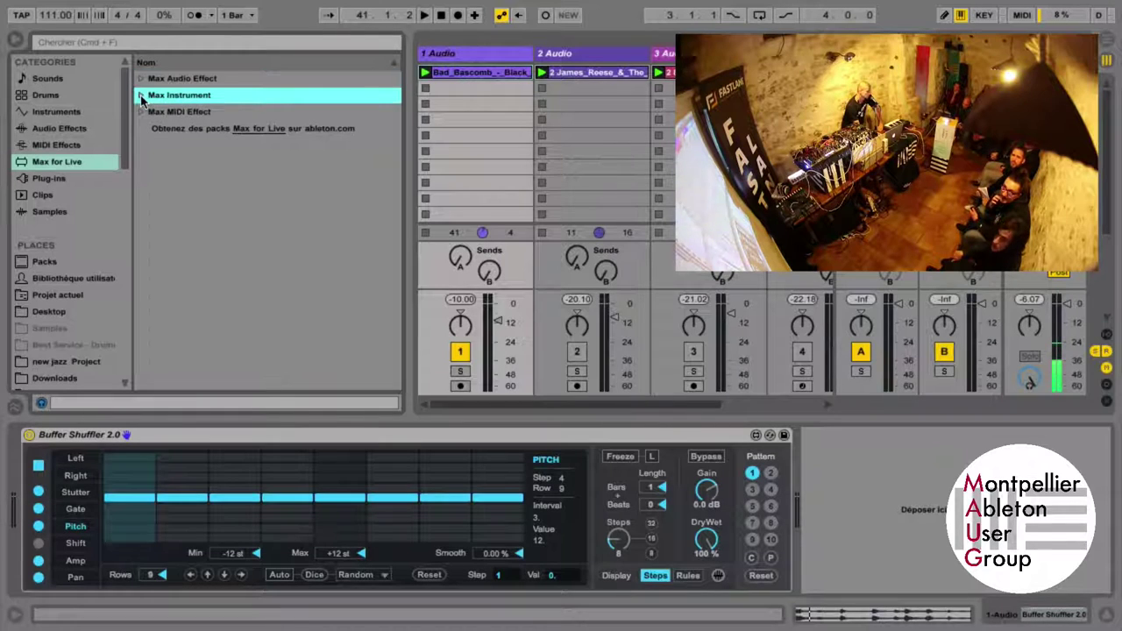
{"action": "left_click", "coordinate": [141, 96]}
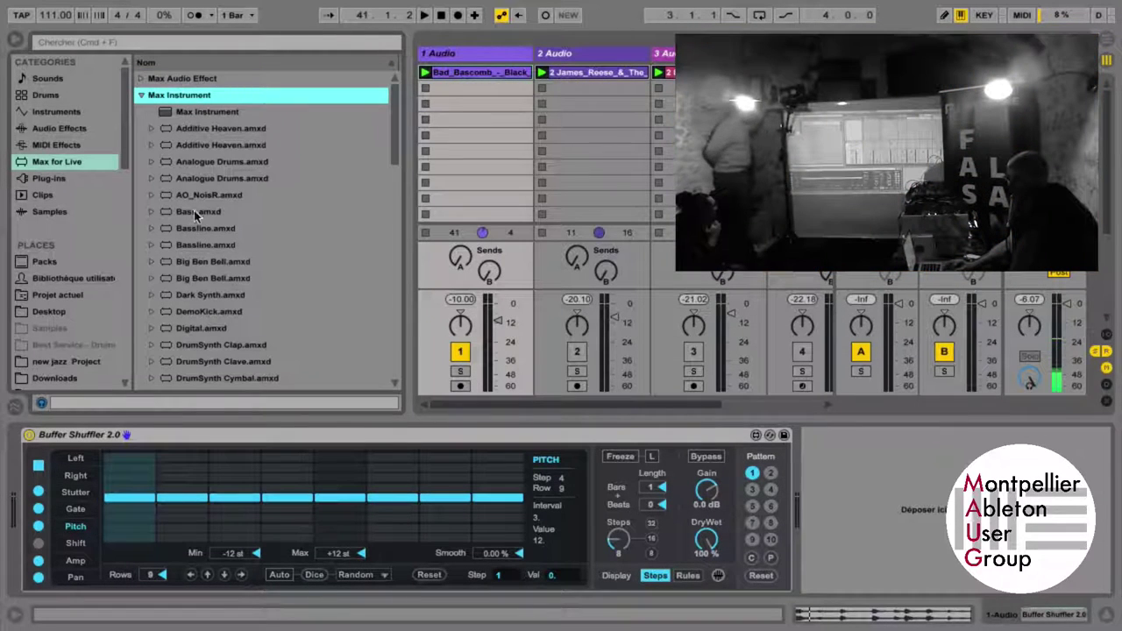
{"action": "left_click", "coordinate": [195, 212]}
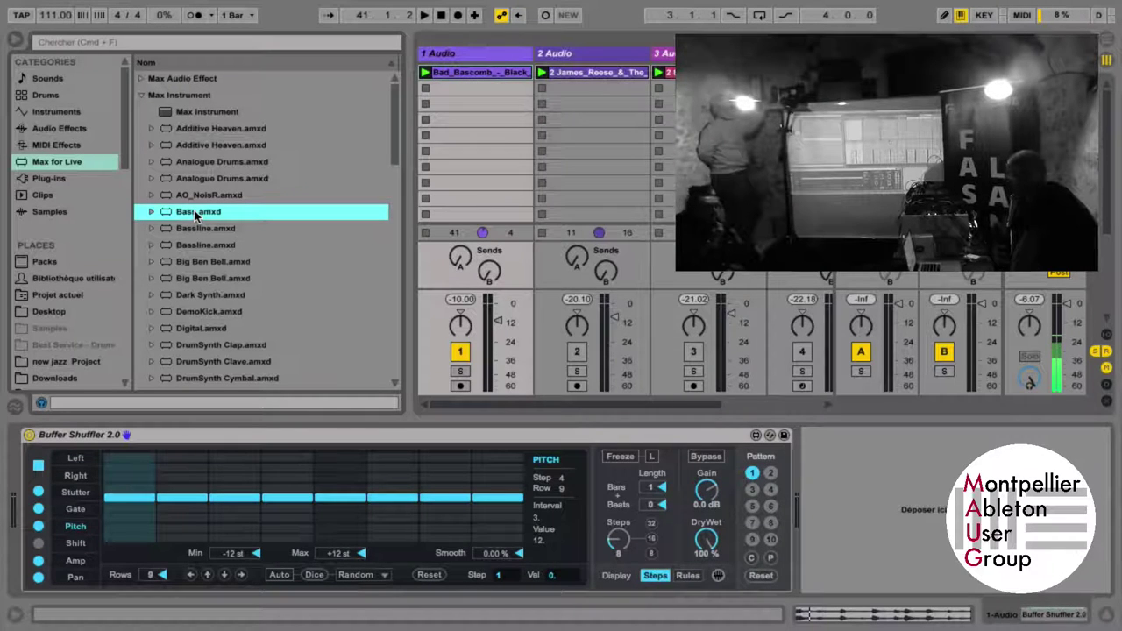
Step: Check the Max application location in the File/Folder preferences, close them and collapse the Max Instrument list
{"action": "key", "text": "super+comma"}
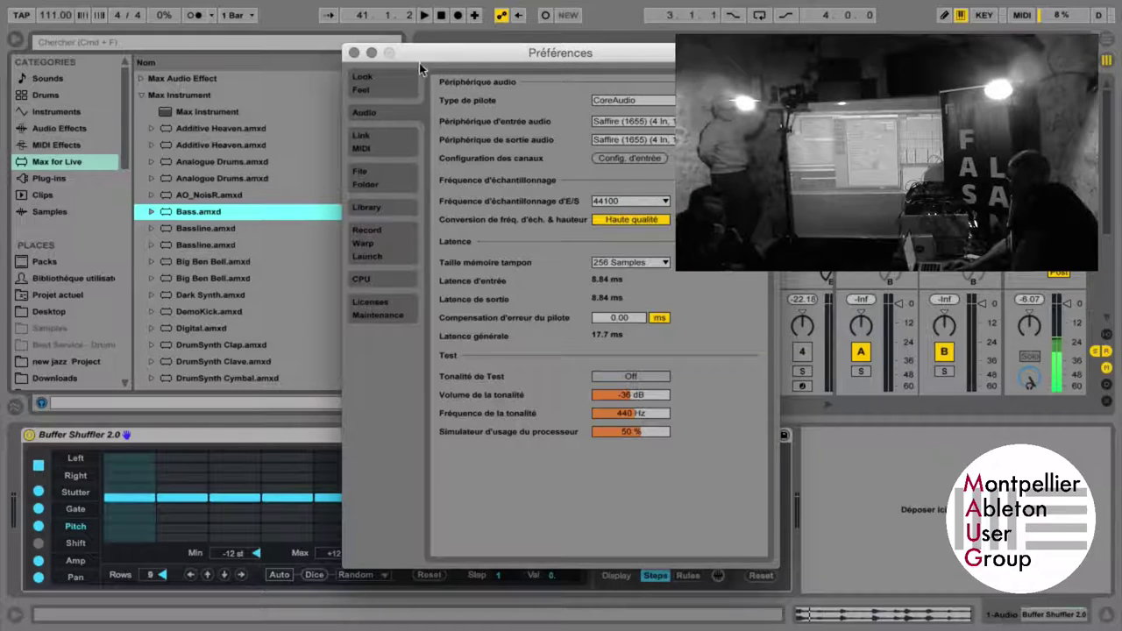
{"action": "left_click", "coordinate": [374, 178]}
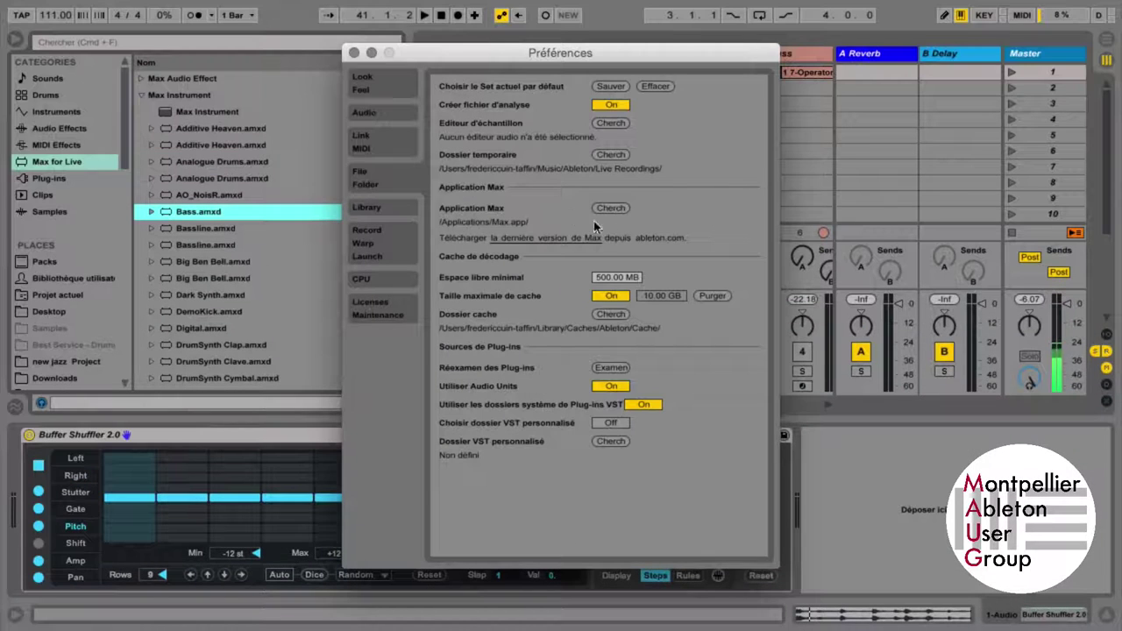
{"action": "left_click", "coordinate": [352, 52]}
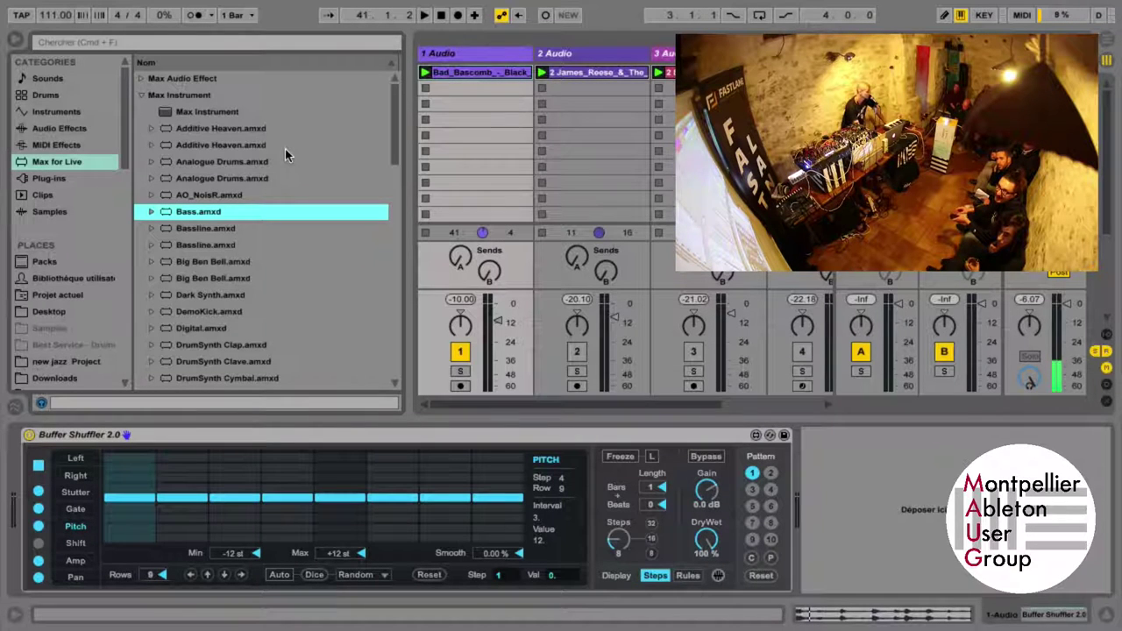
{"action": "left_click", "coordinate": [142, 94]}
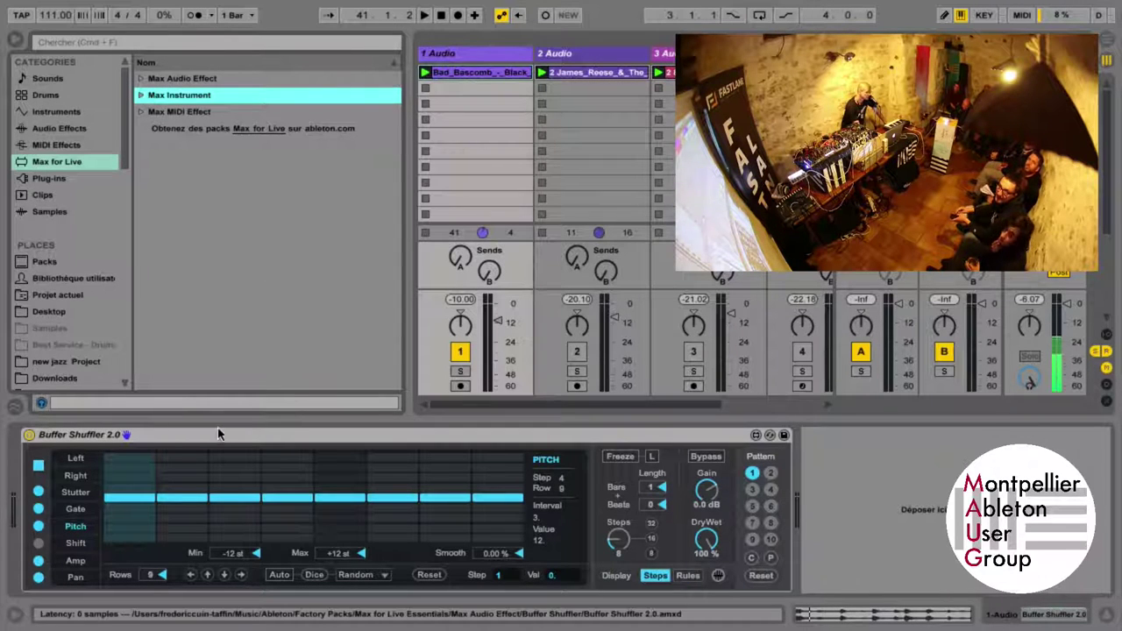
Step: Move Buffer Shuffler 2.0 from track 1 to track 2 and start playback with track 2 activated
{"action": "left_click_drag", "start_coordinate": [219, 432], "coordinate": [606, 214]}
{"action": "left_click", "coordinate": [576, 352]}
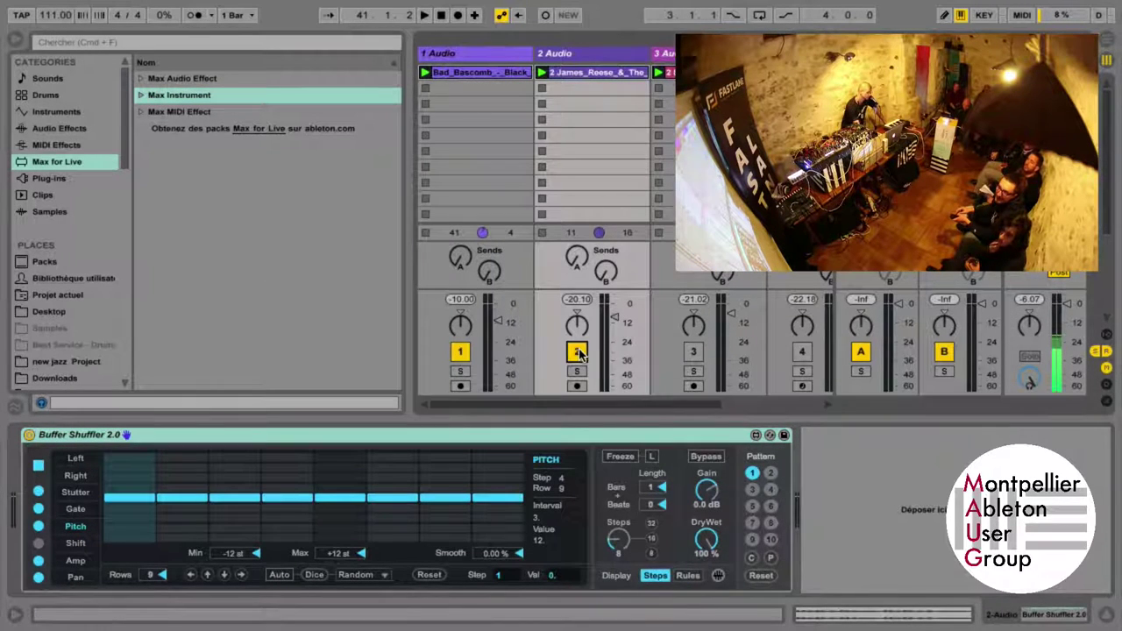
{"action": "key", "text": "space"}
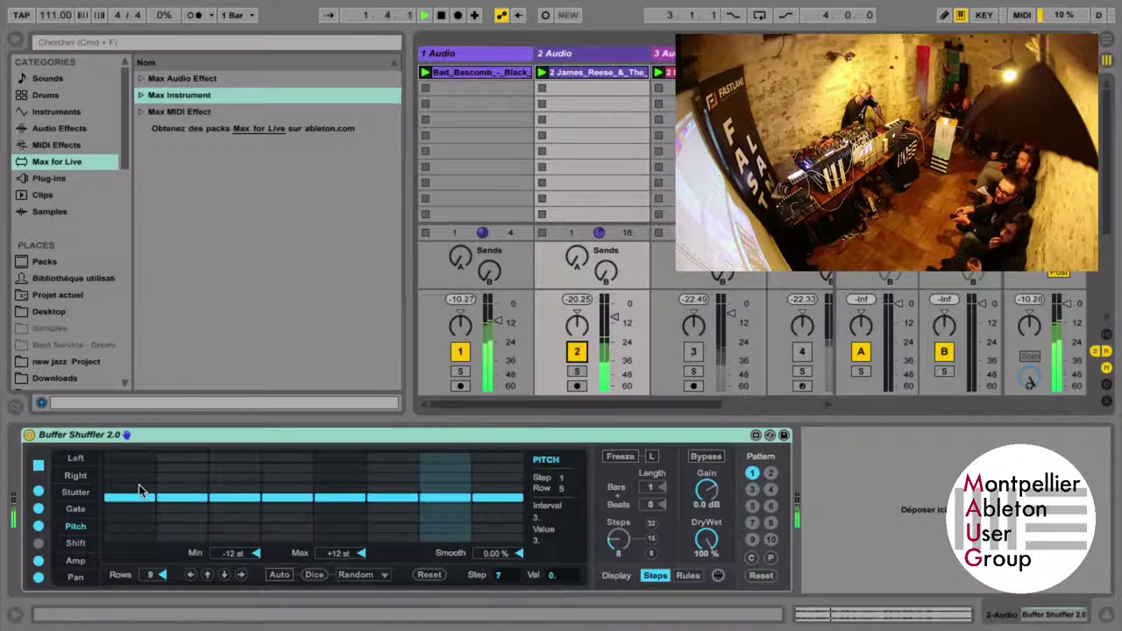
Step: Enable the Shift lane with automatic randomization and mute track 1
{"action": "left_click", "coordinate": [77, 544]}
{"action": "left_click", "coordinate": [278, 575]}
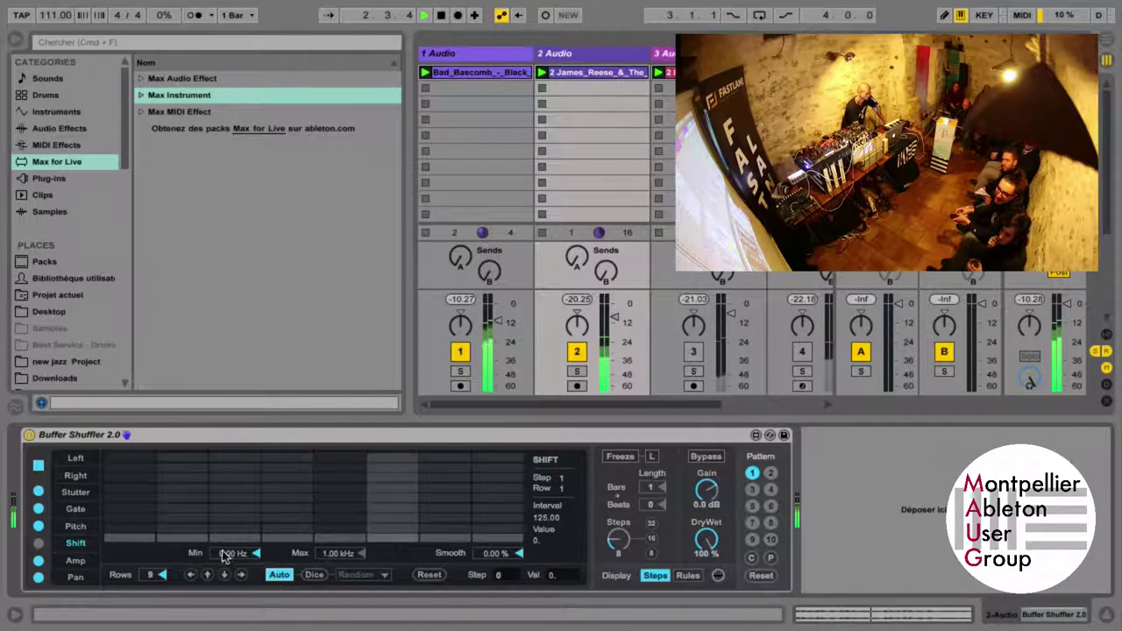
{"action": "left_click", "coordinate": [38, 544]}
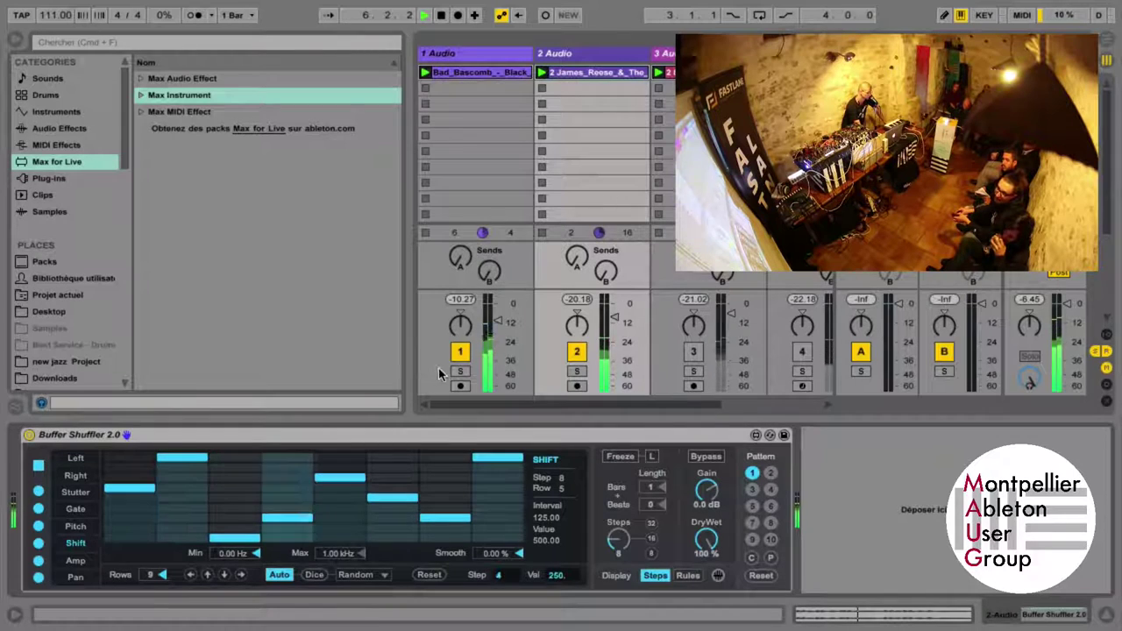
{"action": "left_click", "coordinate": [459, 352]}
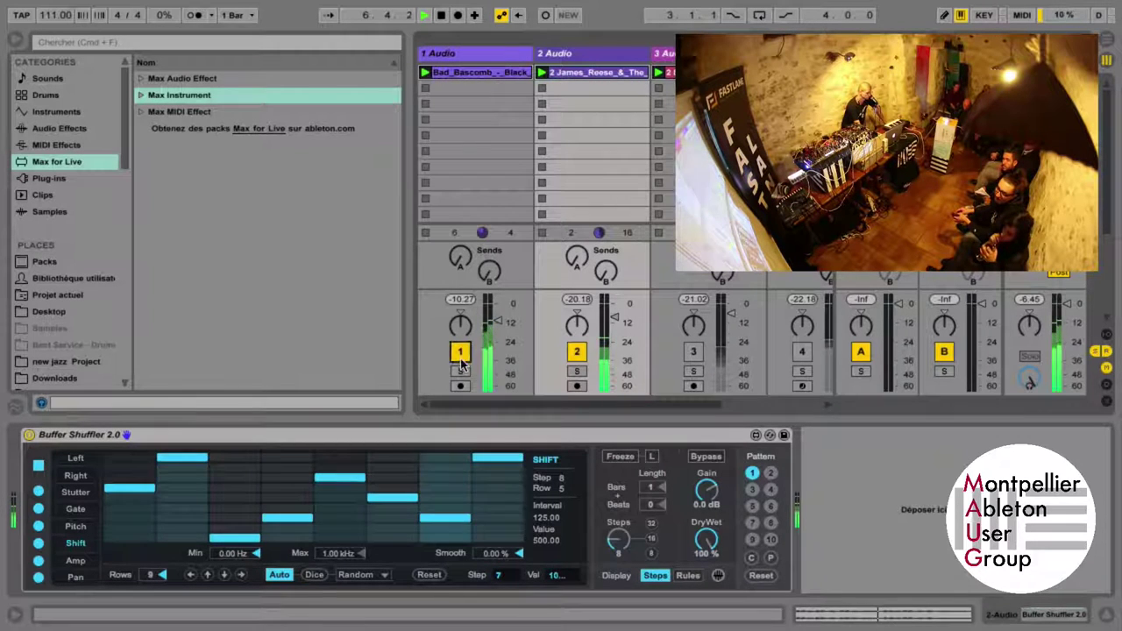
Step: Try the buffer Freeze during playback, switching it on and off three times
{"action": "left_click", "coordinate": [617, 457]}
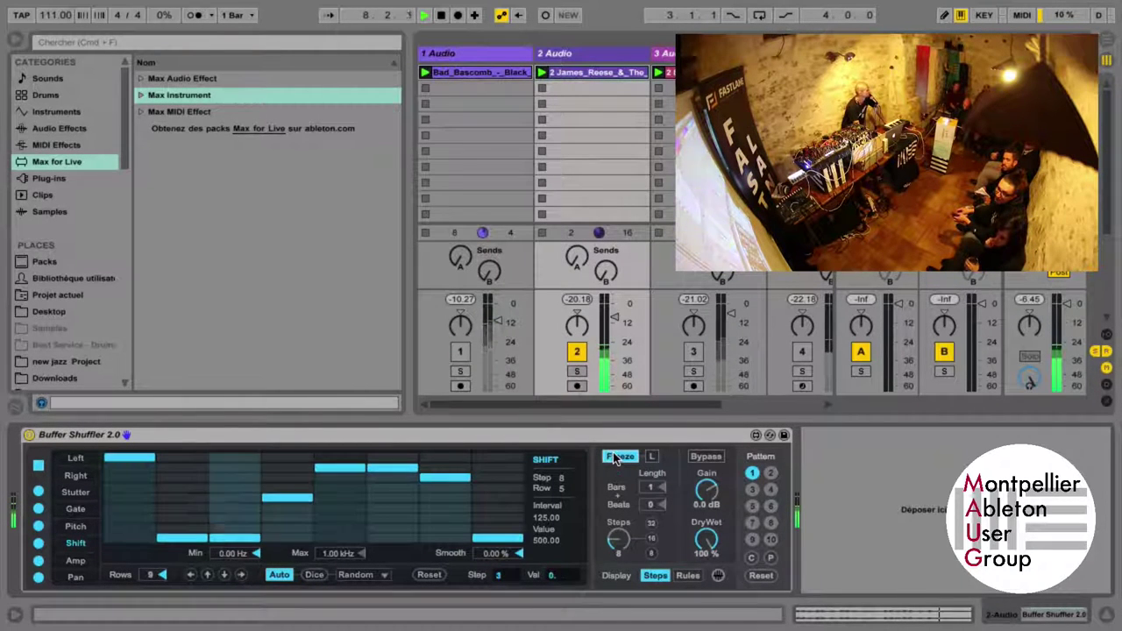
{"action": "left_click", "coordinate": [618, 457]}
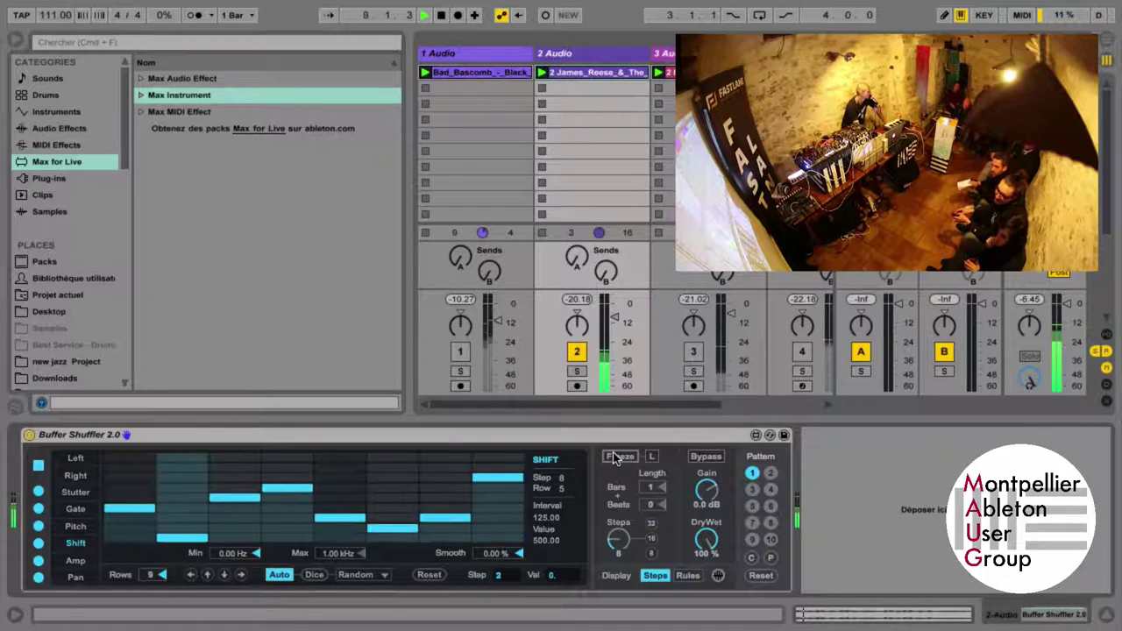
{"action": "left_click", "coordinate": [615, 458]}
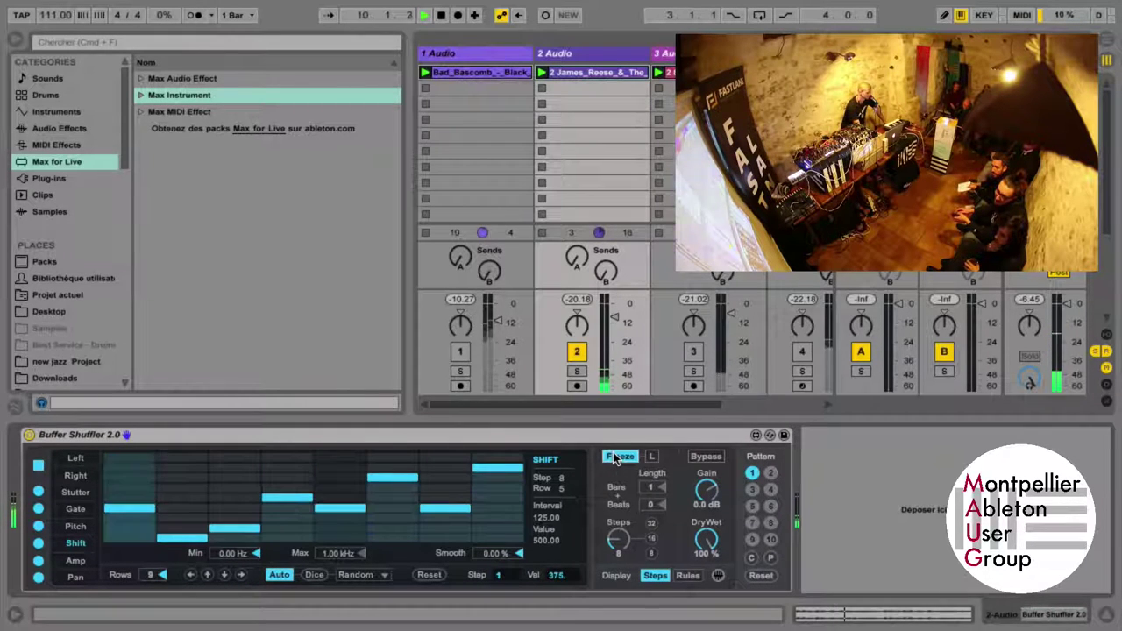
{"action": "left_click", "coordinate": [613, 458]}
{"action": "left_click", "coordinate": [611, 459]}
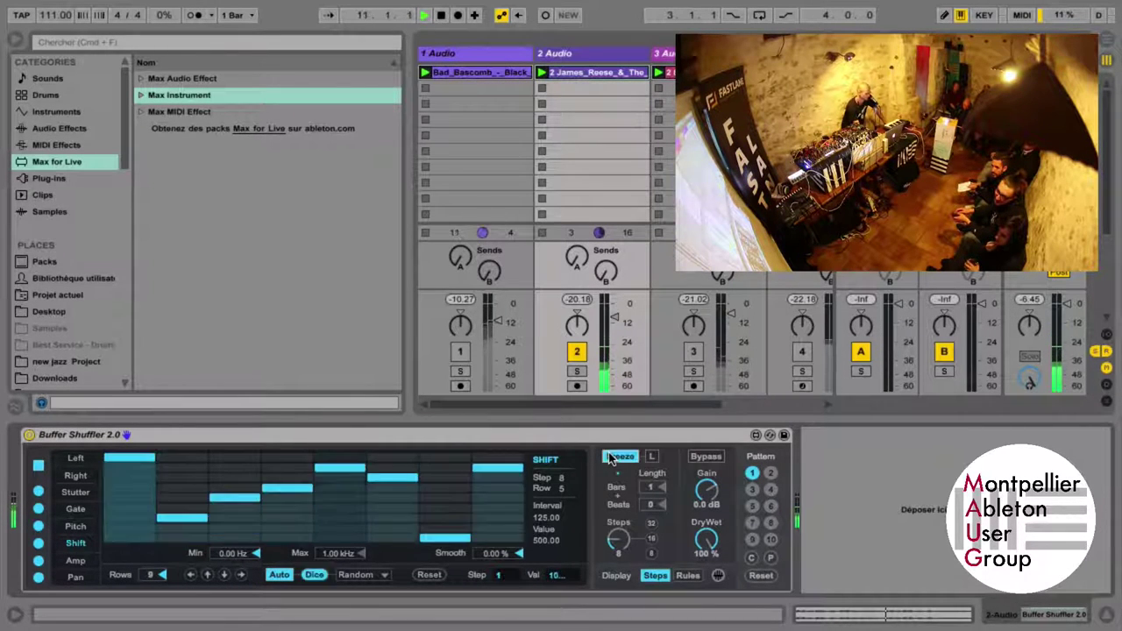
{"action": "left_click", "coordinate": [611, 459]}
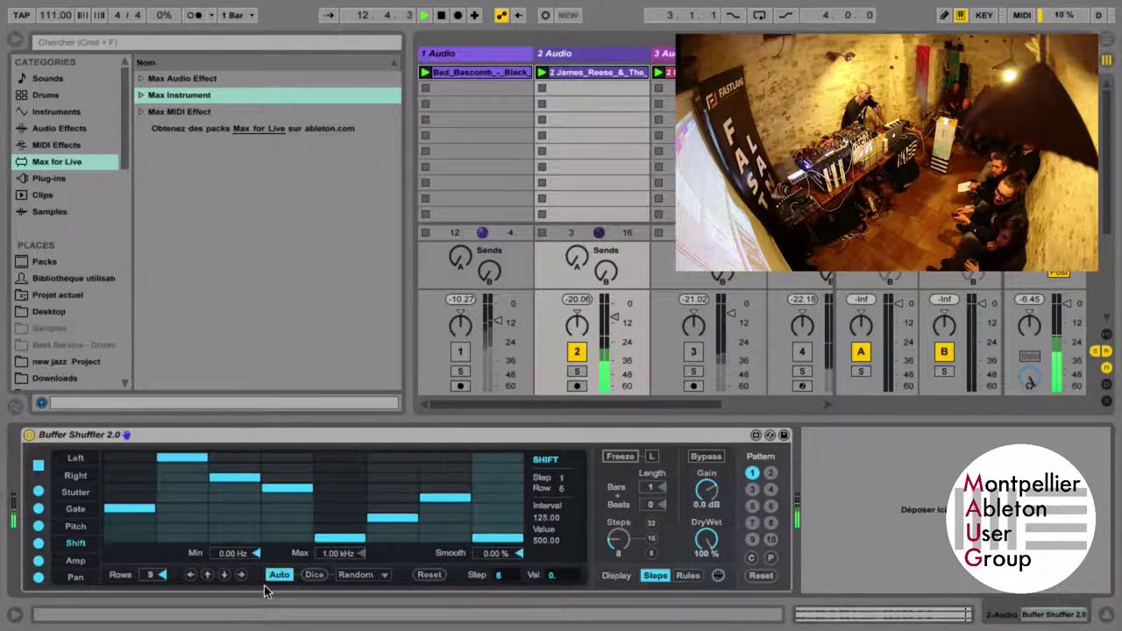
Step: Reset the Shift pattern and switch off its automatic randomization
{"action": "left_click", "coordinate": [428, 574]}
{"action": "left_click", "coordinate": [281, 575]}
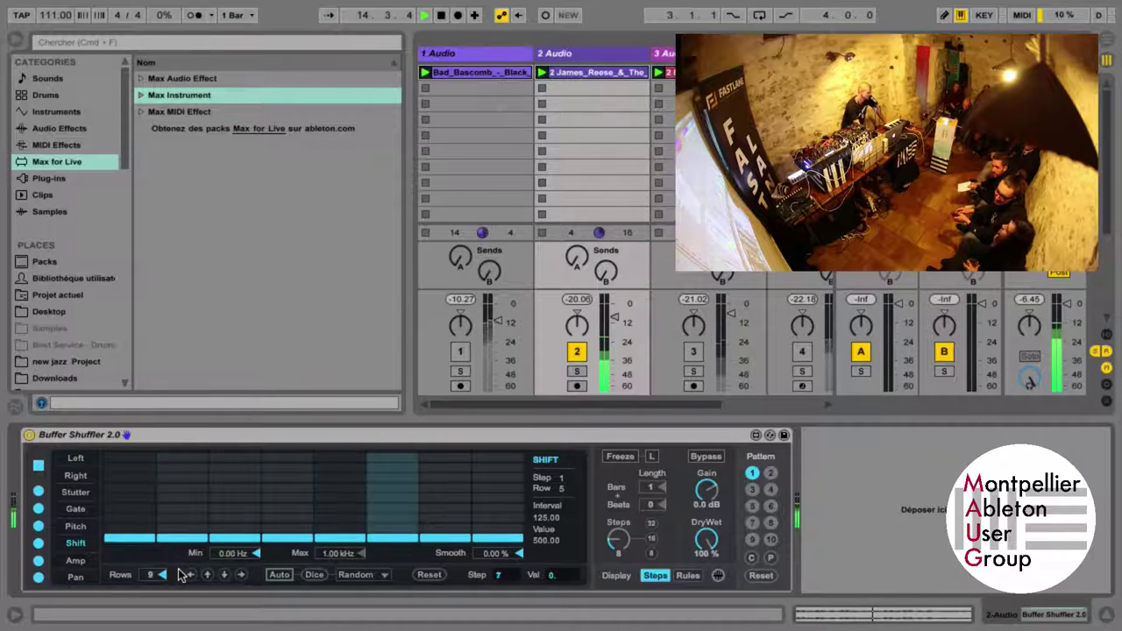
Step: Try a Shift pattern with steps 2, 4 and 6 on rows 5, 6 and 7, and reset it
{"action": "left_click", "coordinate": [179, 497]}
{"action": "left_click", "coordinate": [290, 488]}
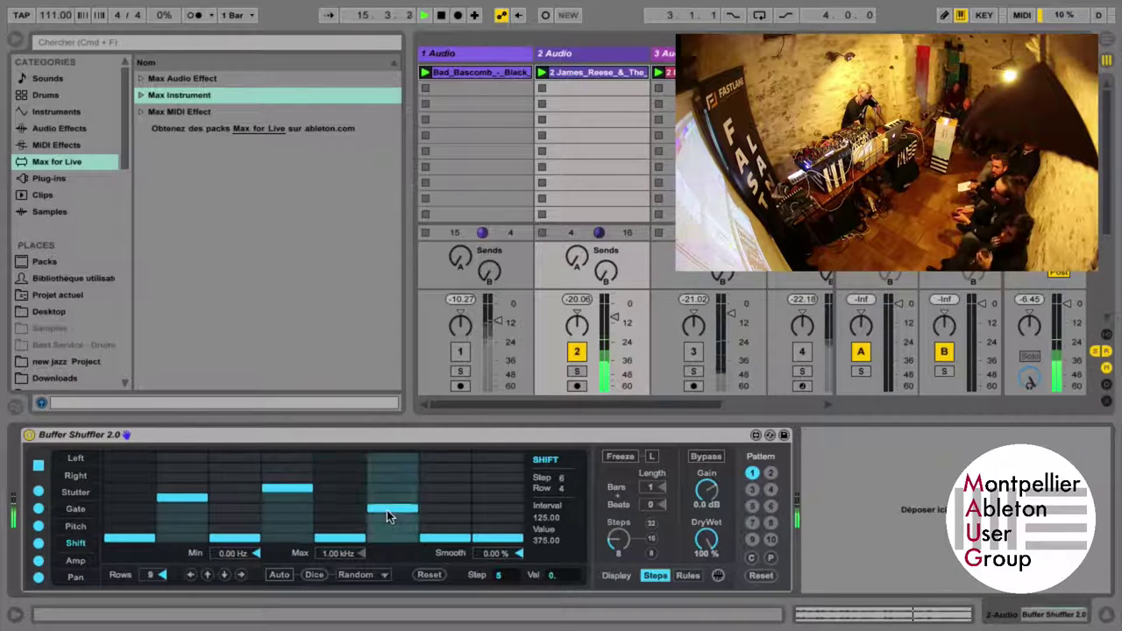
{"action": "left_click", "coordinate": [396, 478]}
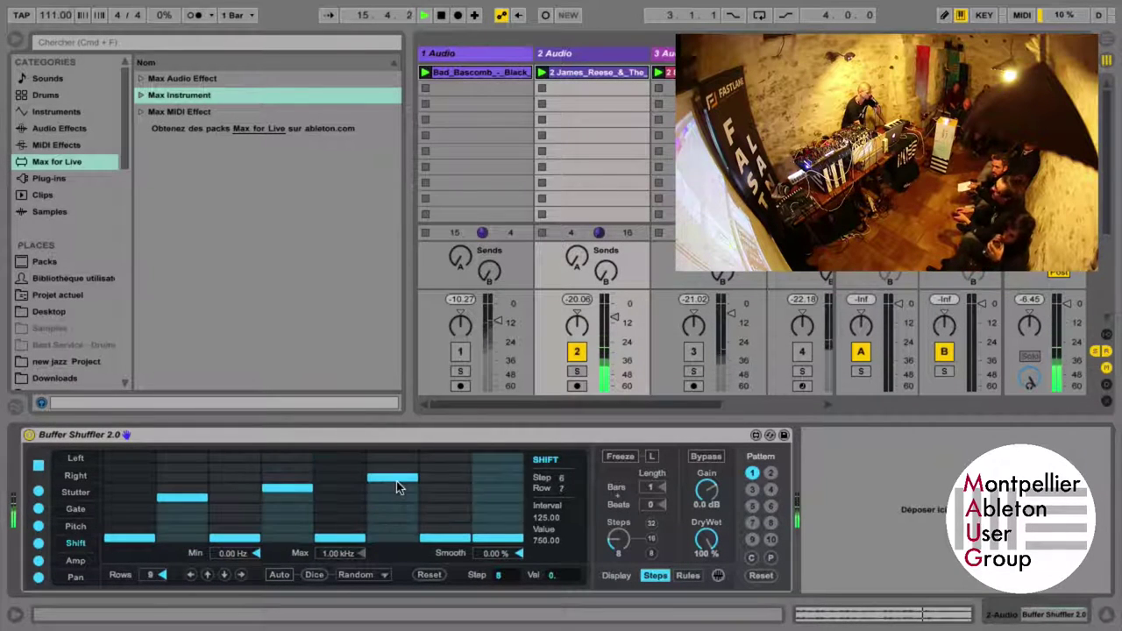
{"action": "left_click", "coordinate": [429, 574]}
Step: Rearrange steps 2, 4, 5, 7 and 8 in the Right lane into a non-sequential pattern and freeze the buffer
{"action": "left_click", "coordinate": [70, 479]}
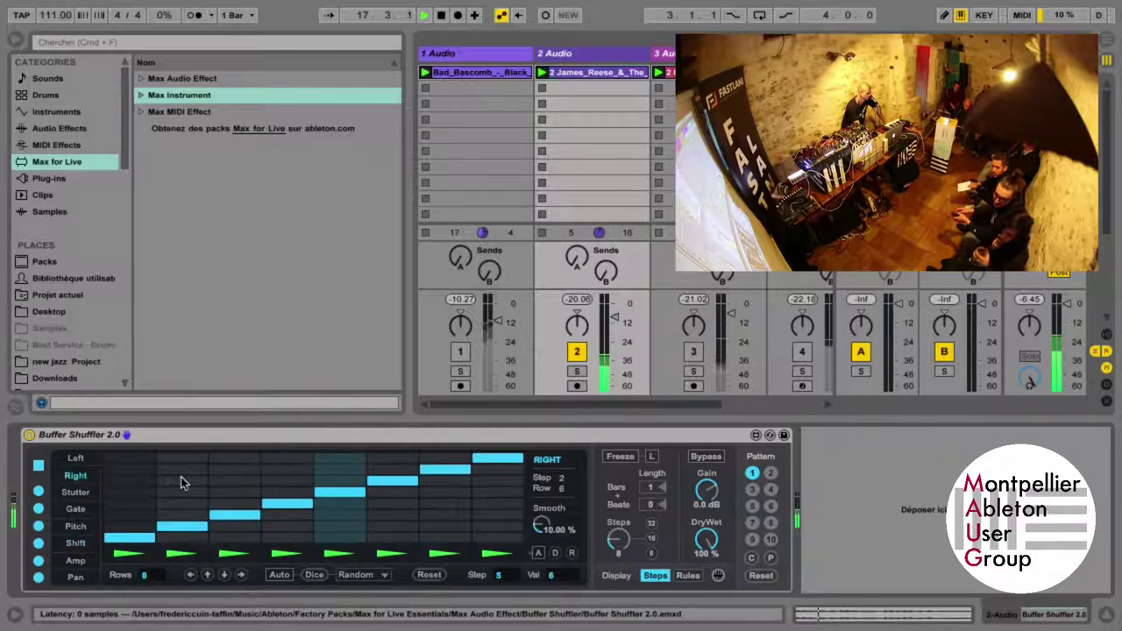
{"action": "left_click", "coordinate": [181, 479]}
{"action": "left_click_drag", "start_coordinate": [303, 533], "coordinate": [361, 526]}
{"action": "left_click_drag", "start_coordinate": [436, 508], "coordinate": [504, 507]}
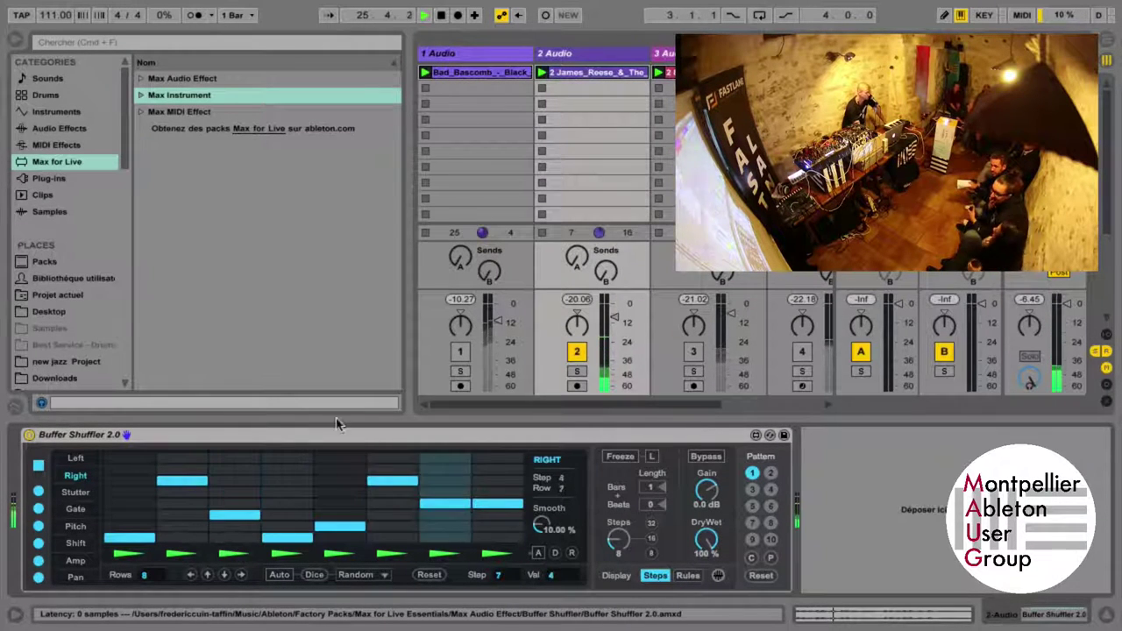
{"action": "left_click", "coordinate": [620, 457]}
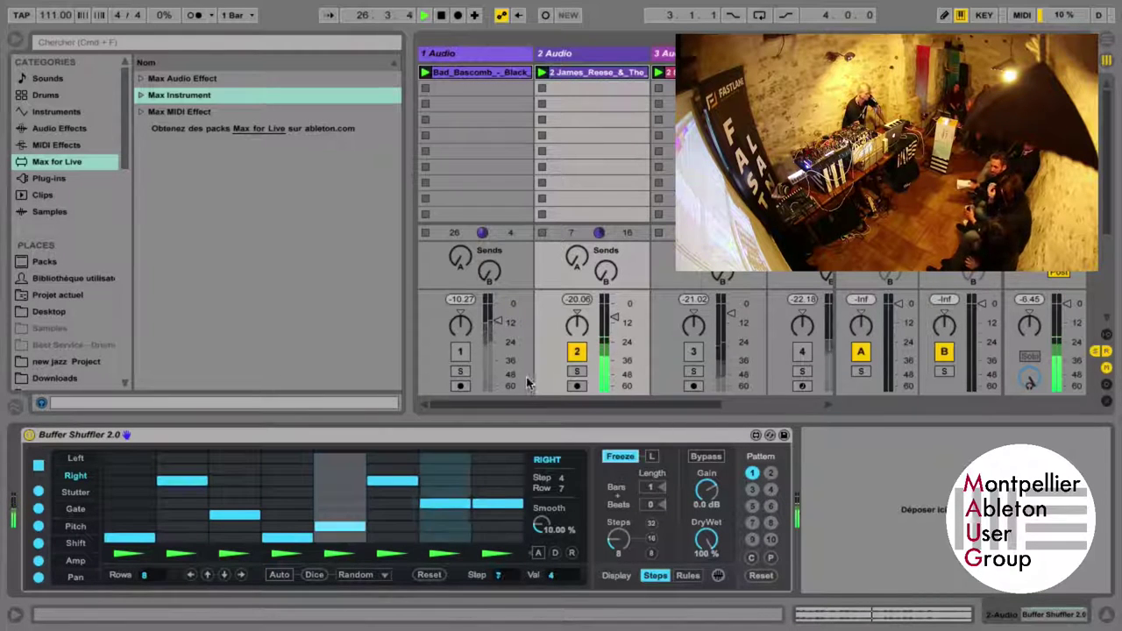
Step: Reactivate tracks 1 and 3 and remove the Buffer Shuffler 2.0 device from track 2
{"action": "left_click", "coordinate": [693, 351]}
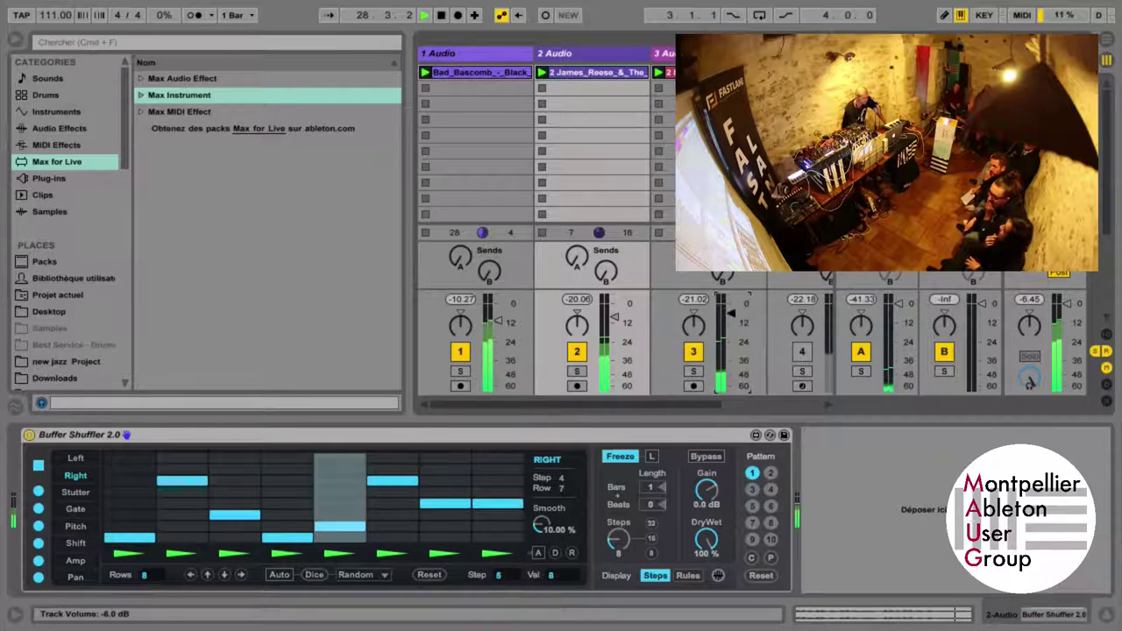
{"action": "left_click", "coordinate": [14, 39]}
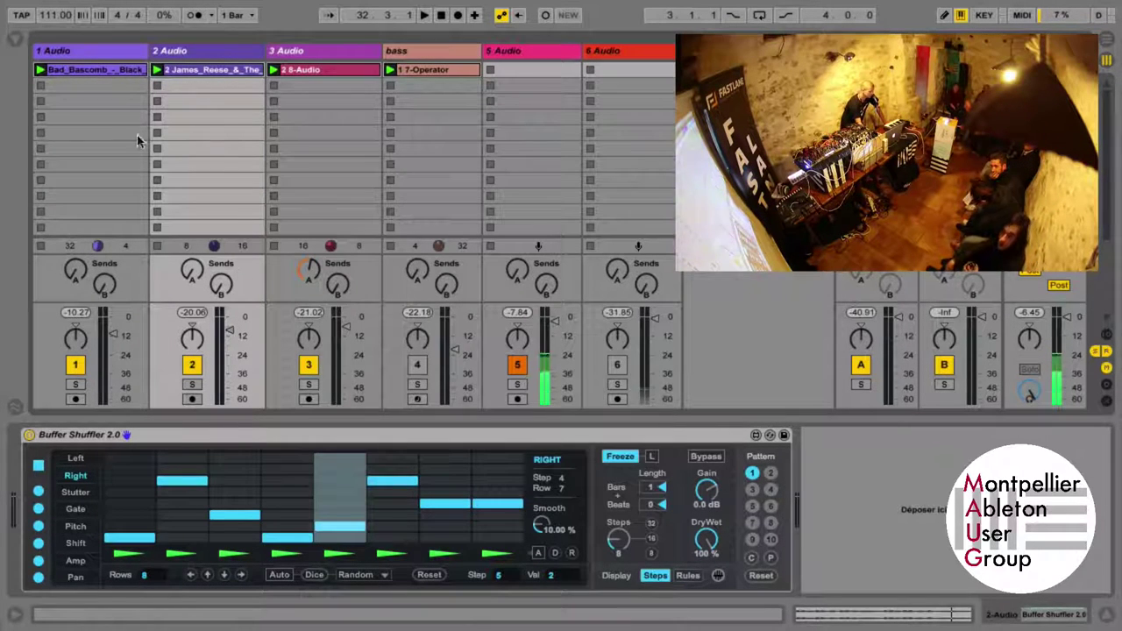
{"action": "left_click", "coordinate": [181, 444]}
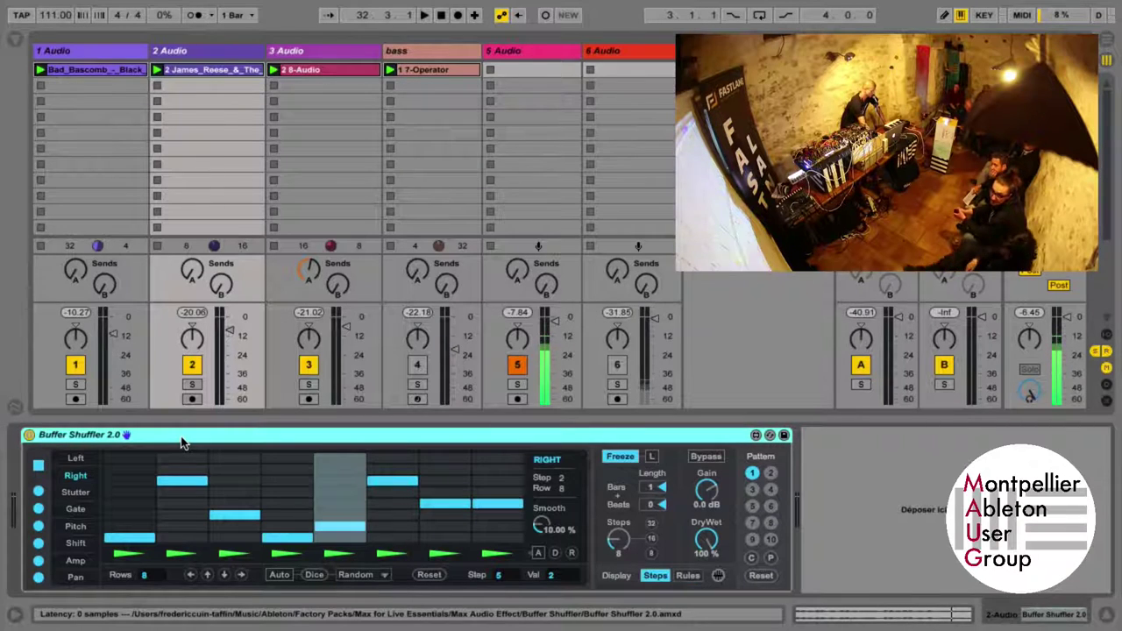
{"action": "key", "text": "Delete"}
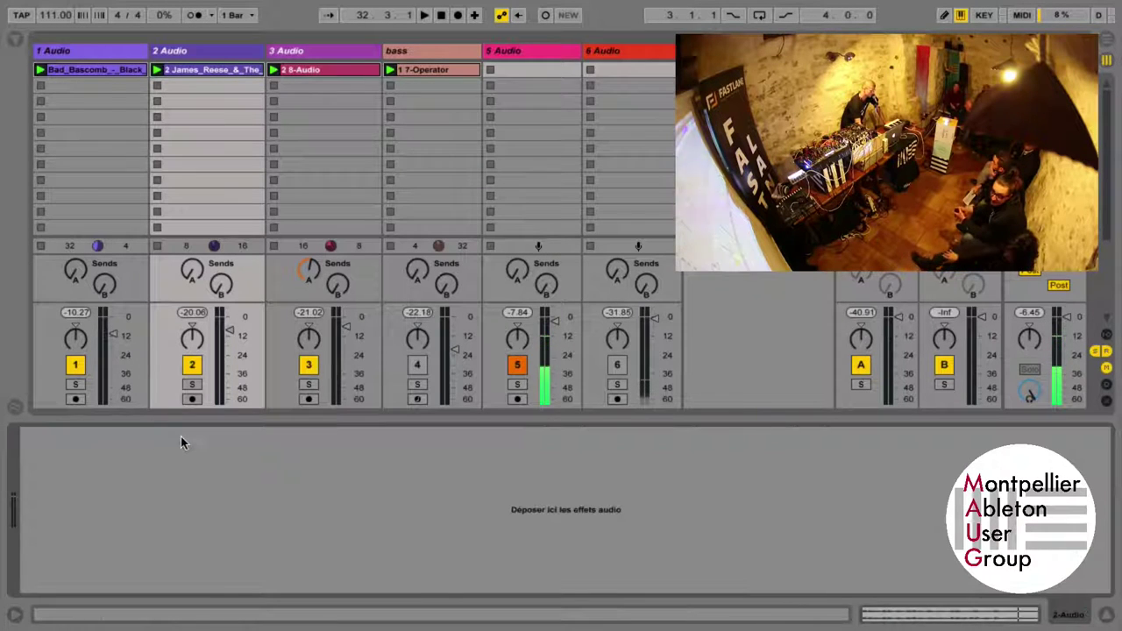
Step: Look through the Max Instrument devices in the Max for Live category
{"action": "left_click", "coordinate": [16, 41]}
{"action": "left_click", "coordinate": [141, 94]}
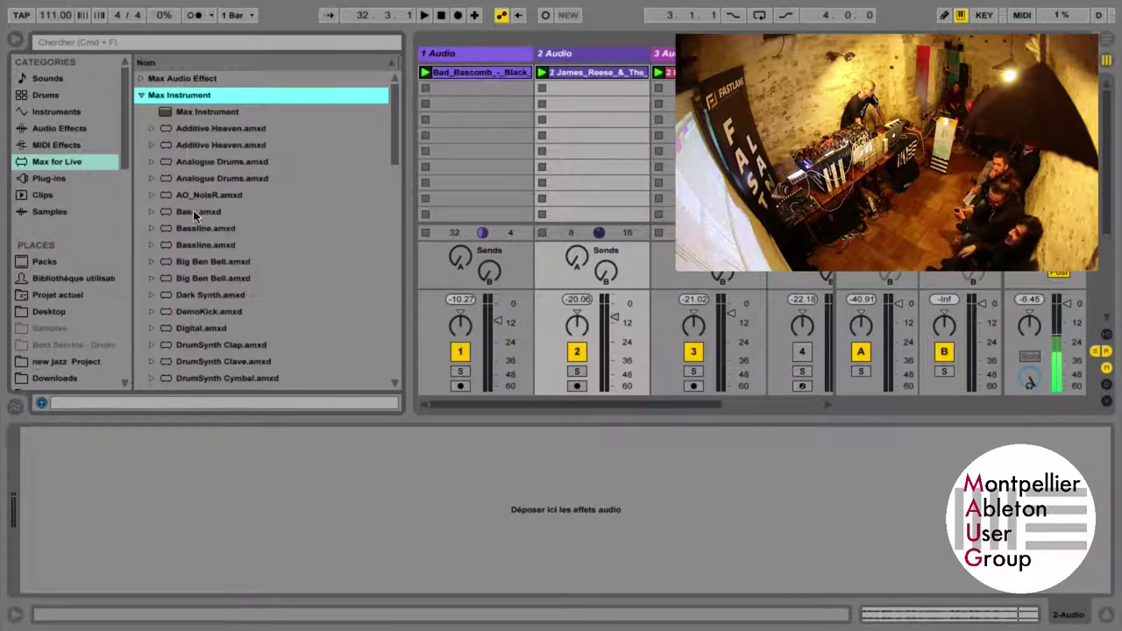
{"action": "left_click", "coordinate": [195, 217]}
{"action": "scroll", "coordinate": [208, 371], "scroll_direction": "down", "scroll_amount": 10}
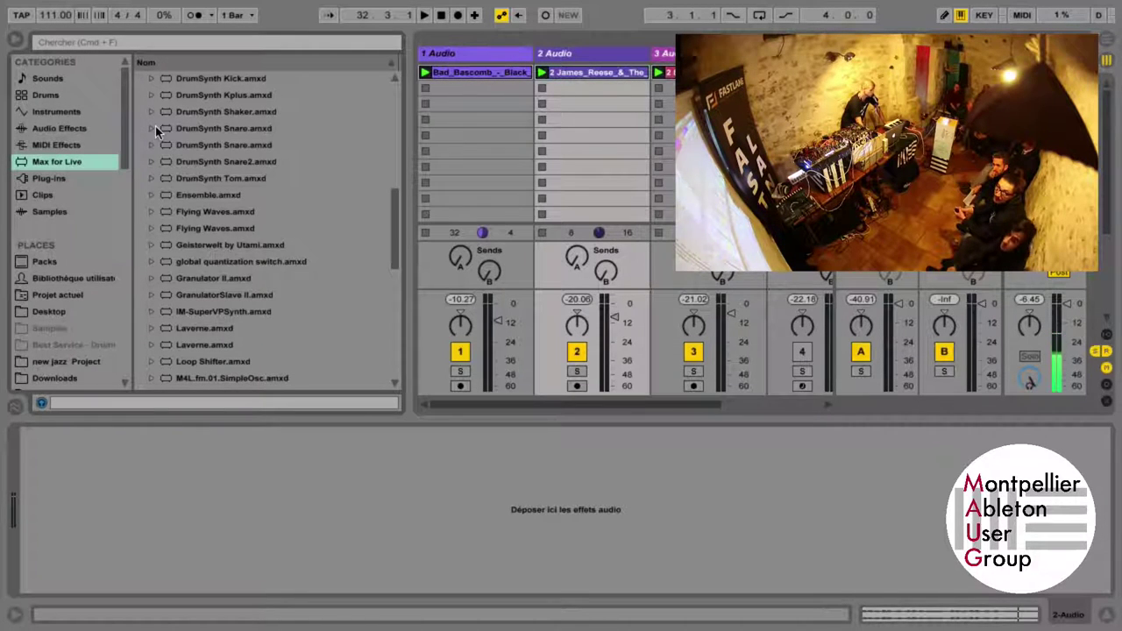
{"action": "scroll", "coordinate": [158, 129], "scroll_direction": "up", "scroll_amount": 6}
{"action": "left_click", "coordinate": [143, 97]}
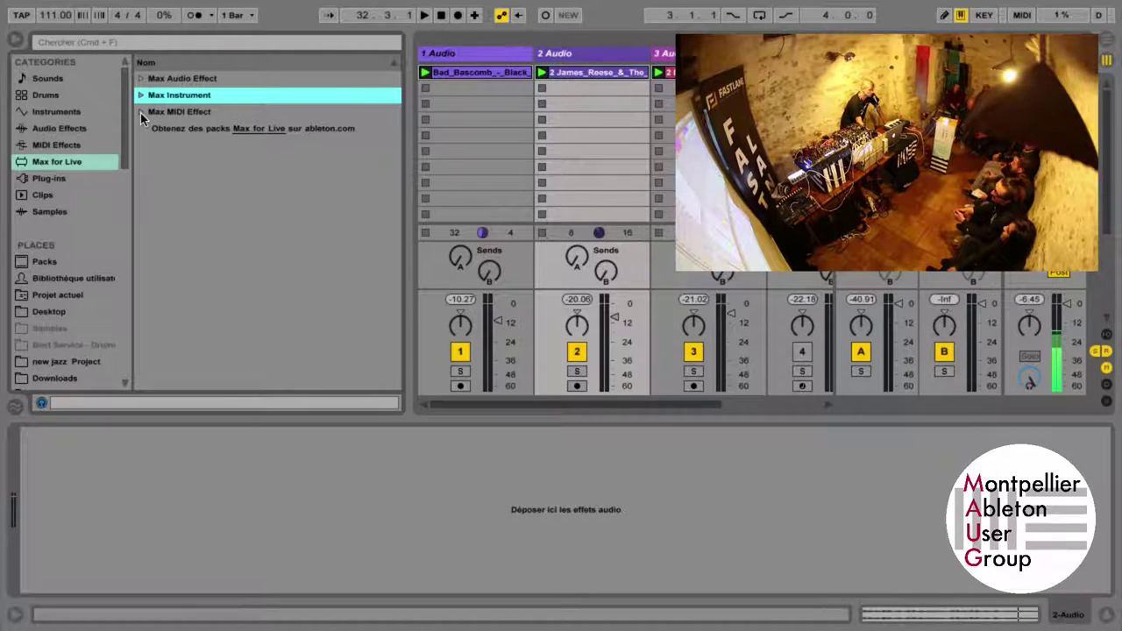
Step: Find Expression Control.amxd among the Max MIDI Effects and load it on the bass track before Operator
{"action": "left_click", "coordinate": [140, 112]}
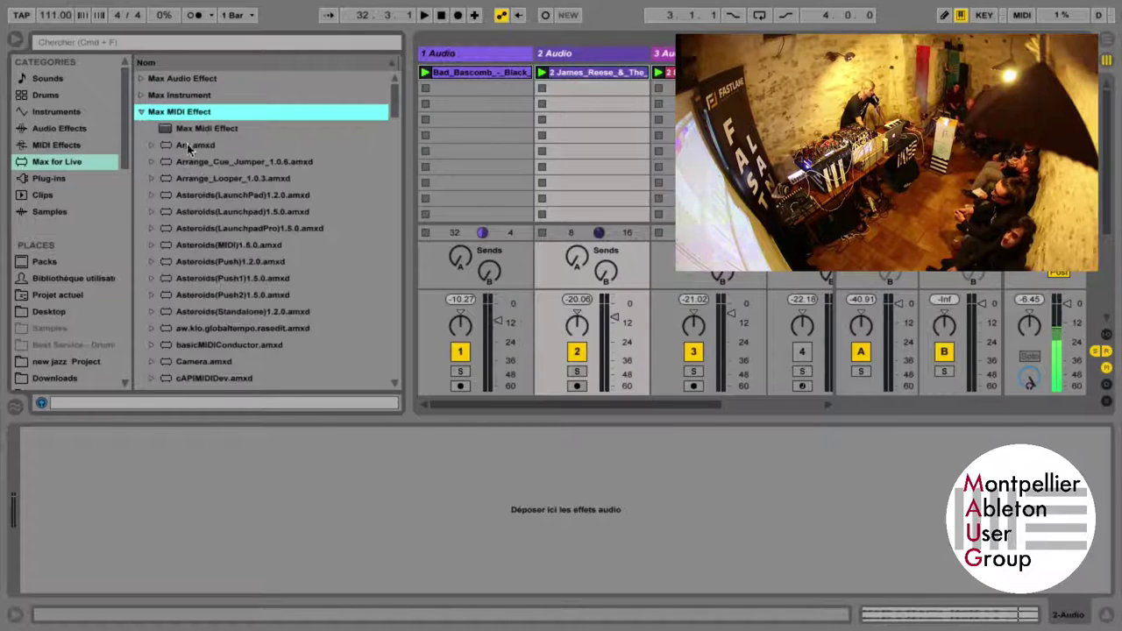
{"action": "scroll", "coordinate": [205, 172], "scroll_direction": "down", "scroll_amount": 10}
{"action": "scroll", "coordinate": [204, 175], "scroll_direction": "down", "scroll_amount": 6}
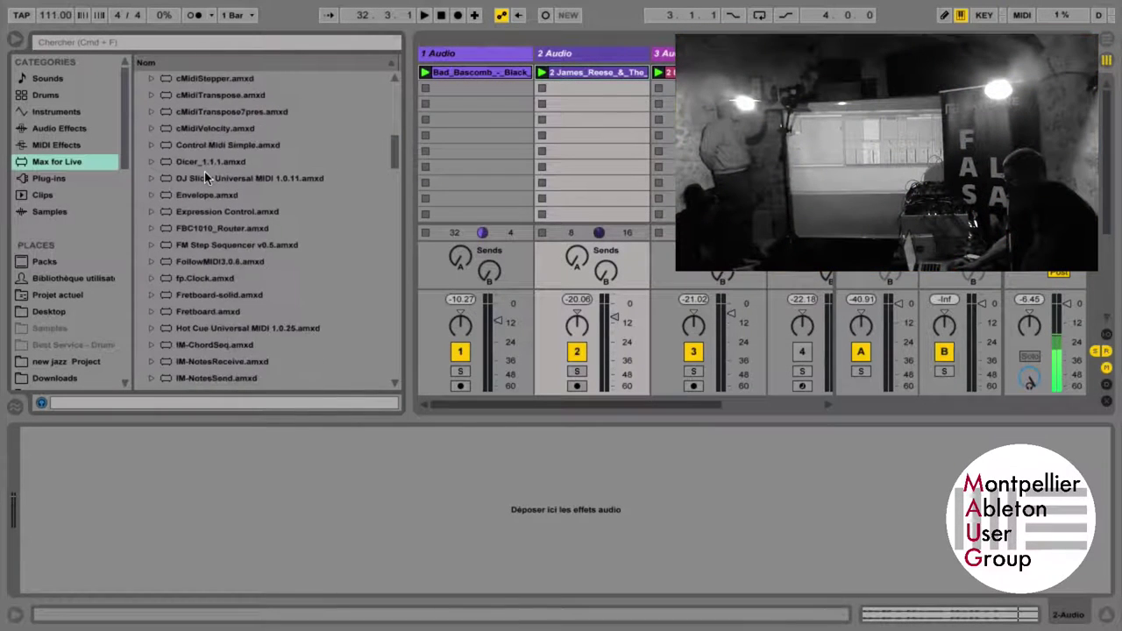
{"action": "scroll", "coordinate": [204, 172], "scroll_direction": "up", "scroll_amount": 4}
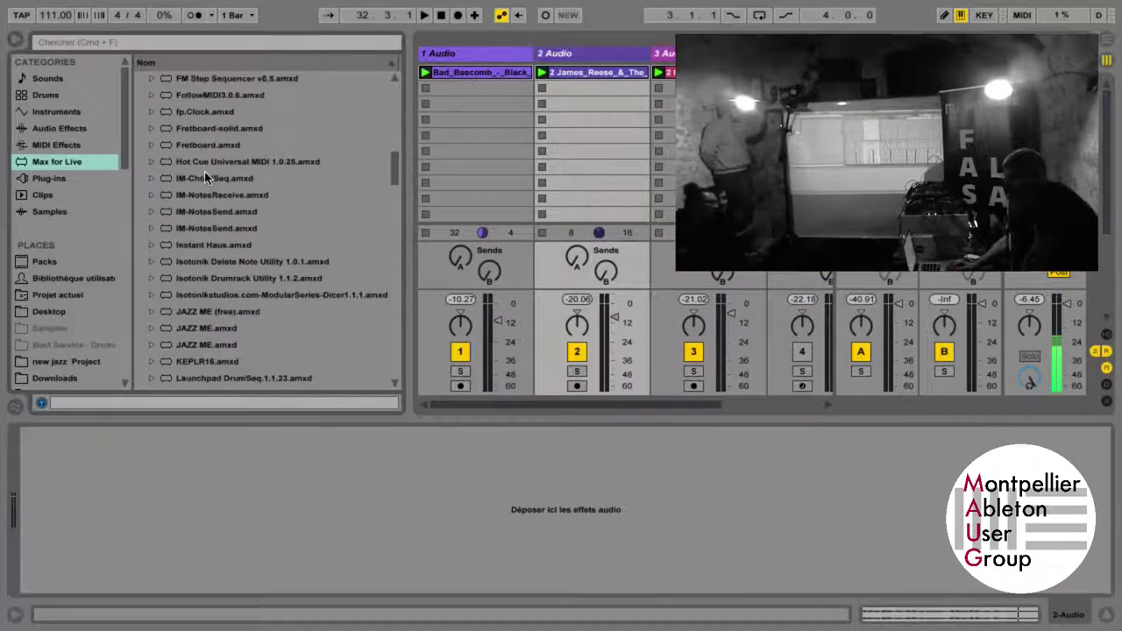
{"action": "scroll", "coordinate": [204, 172], "scroll_direction": "up", "scroll_amount": 1}
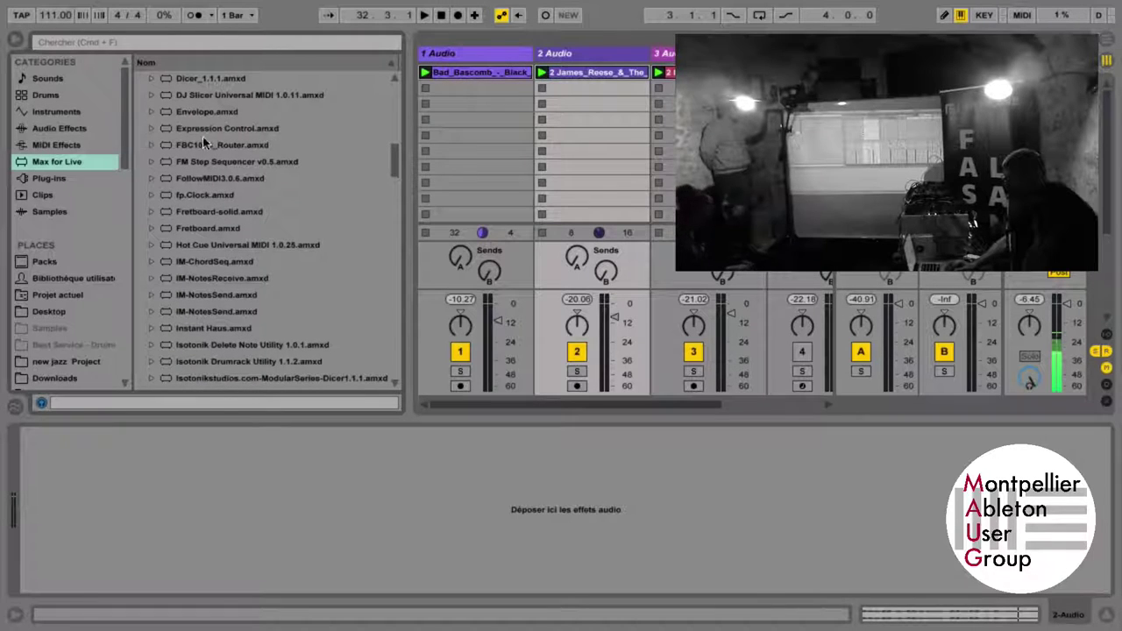
{"action": "left_click", "coordinate": [203, 131]}
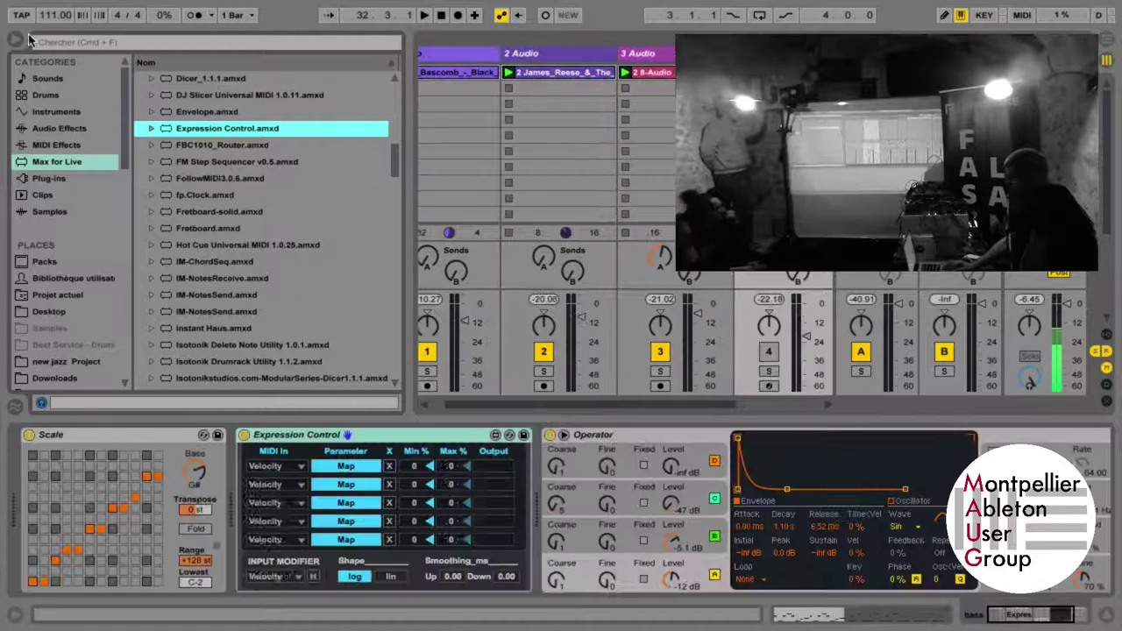
{"action": "key", "text": "super+alt+b"}
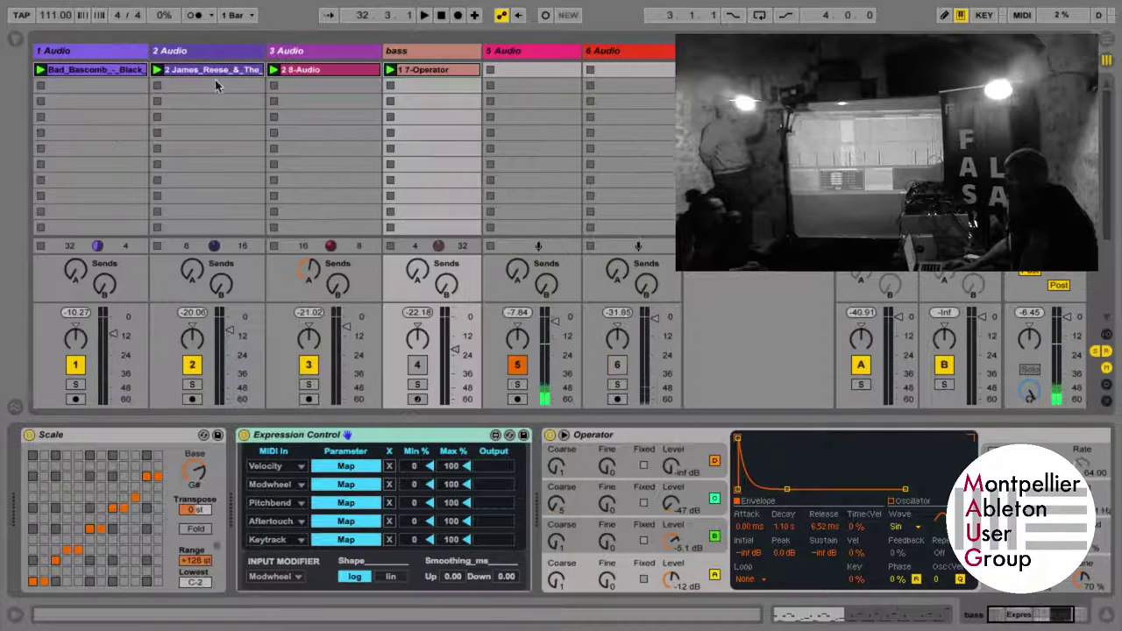
Step: Activate the bass track and isolate it during playback, first by soloing it briefly and finally by muting tracks 1, 2 and 3
{"action": "left_click", "coordinate": [418, 366]}
{"action": "left_click", "coordinate": [415, 386]}
{"action": "key", "text": "space"}
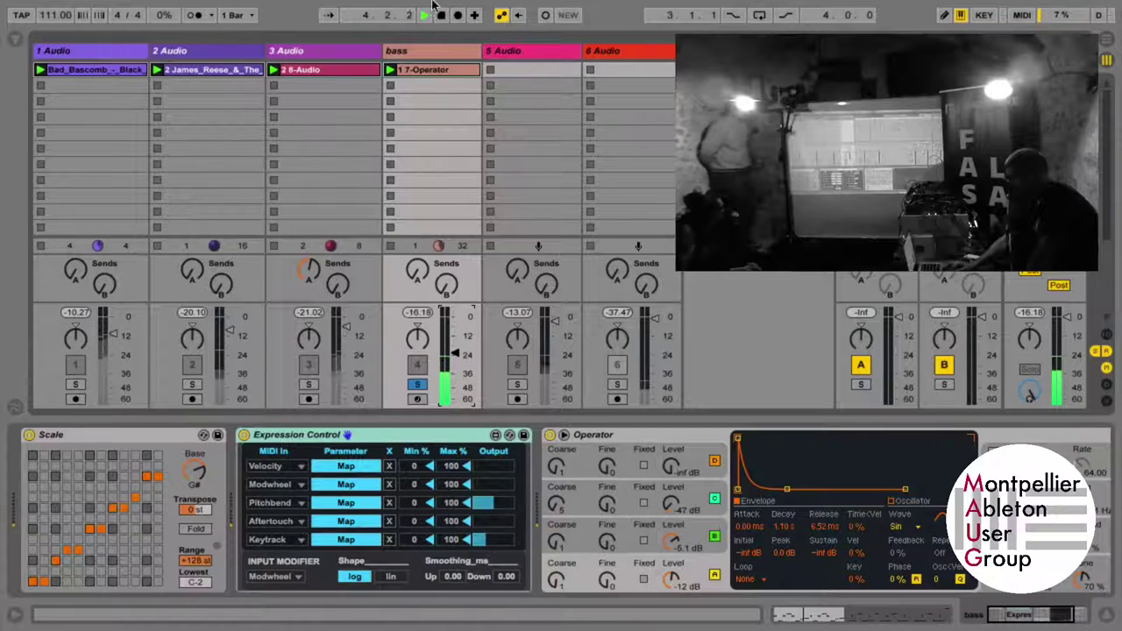
{"action": "left_click", "coordinate": [418, 384]}
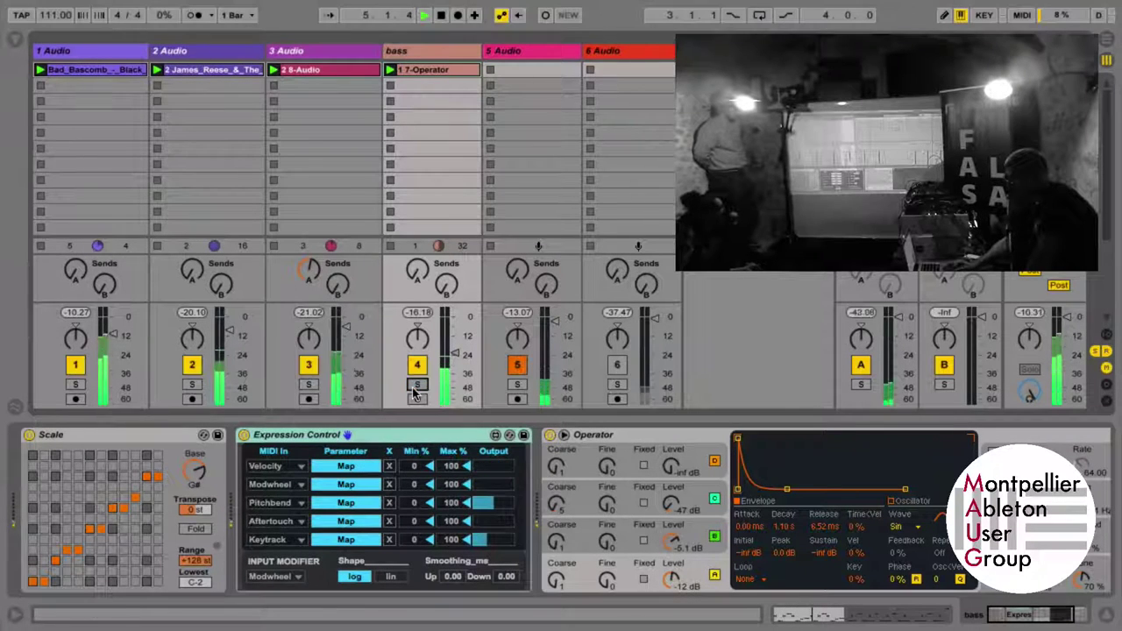
{"action": "left_click", "coordinate": [193, 370]}
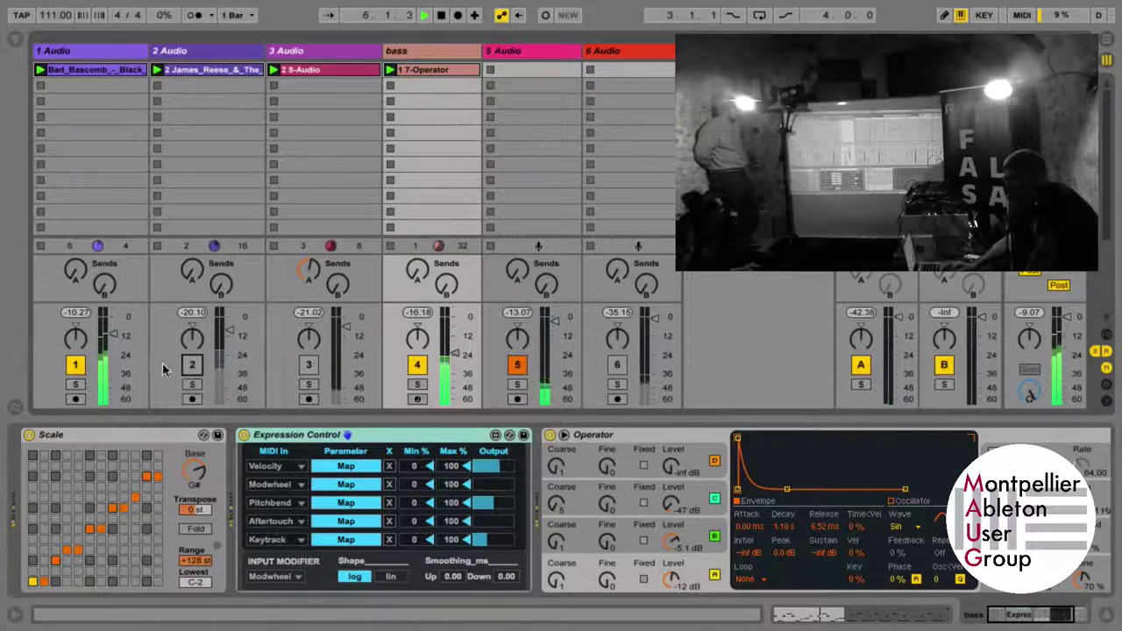
{"action": "left_click", "coordinate": [70, 369]}
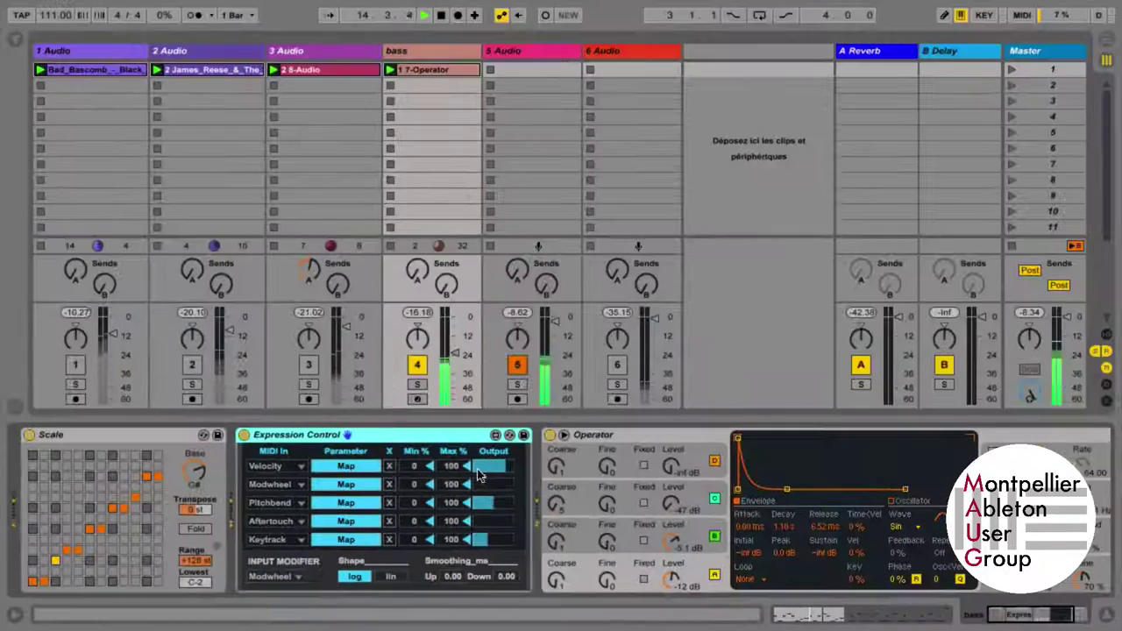
Step: Examine the note velocities of the bass clip in an enlarged velocity lane and return to the track's devices
{"action": "key", "text": "shift+Tab"}
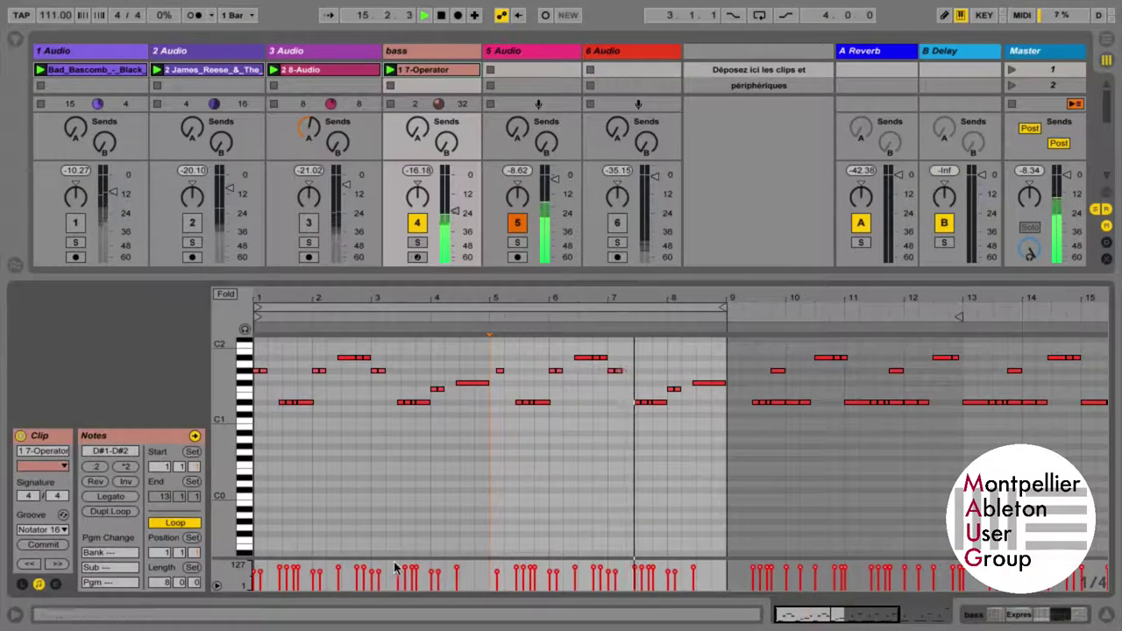
{"action": "mouse_move", "coordinate": [383, 556]}
{"action": "left_mouse_down"}
{"action": "mouse_move", "coordinate": [384, 499]}
{"action": "mouse_move", "coordinate": [378, 548]}
{"action": "left_mouse_up"}
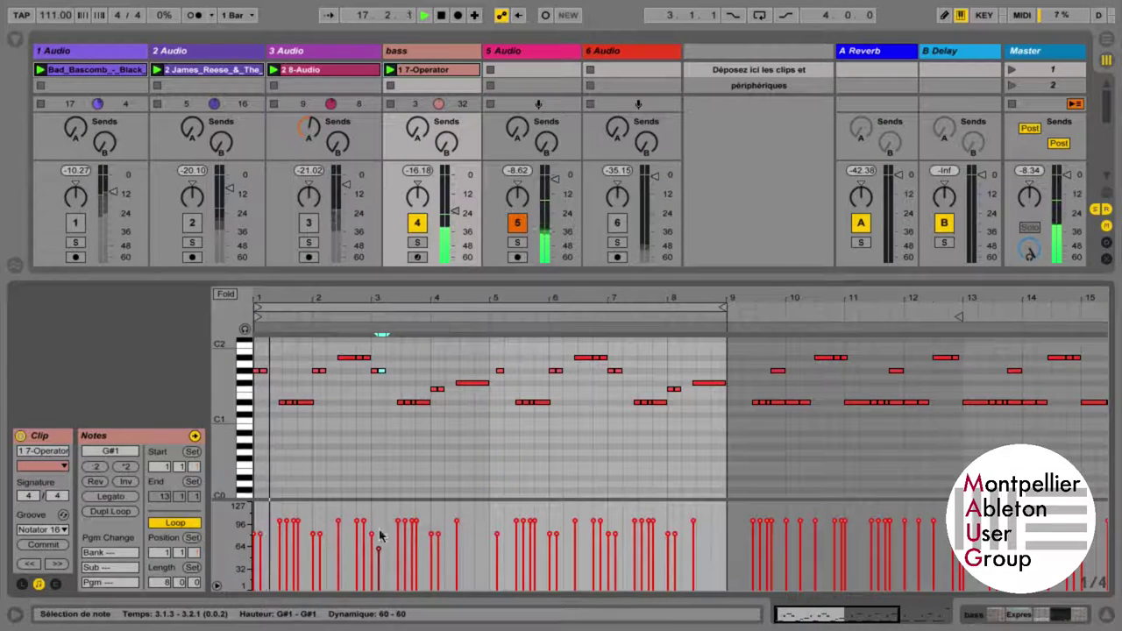
{"action": "key", "text": "shift+Tab"}
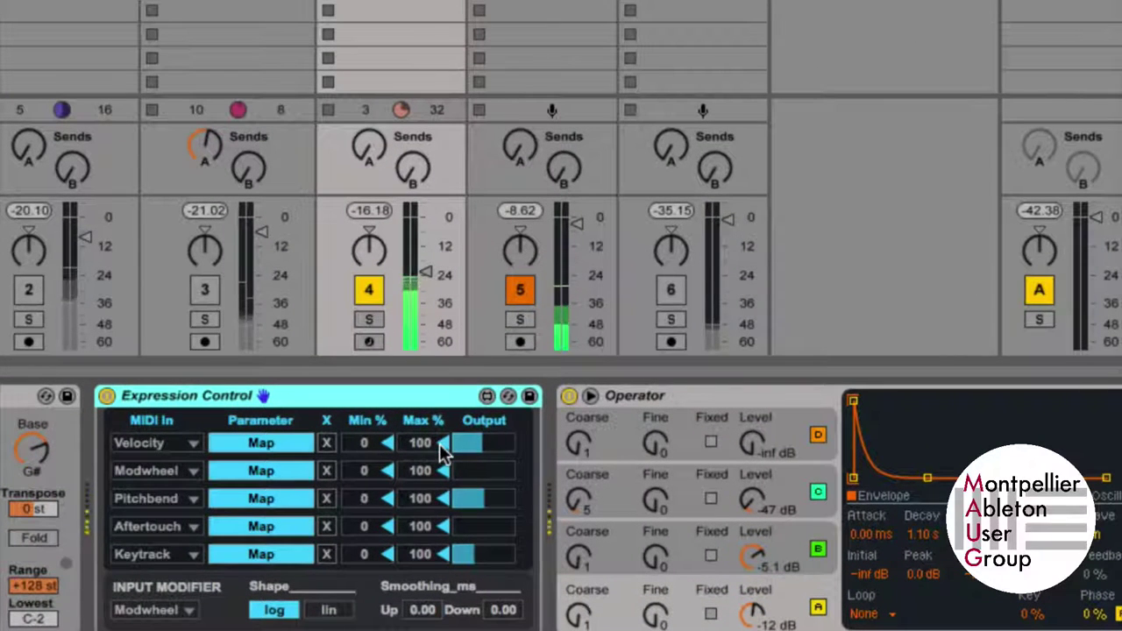
Step: Map Expression Control's Velocity row to Operator's oscillator C level and set its minimum to 5%
{"action": "left_click", "coordinate": [297, 443]}
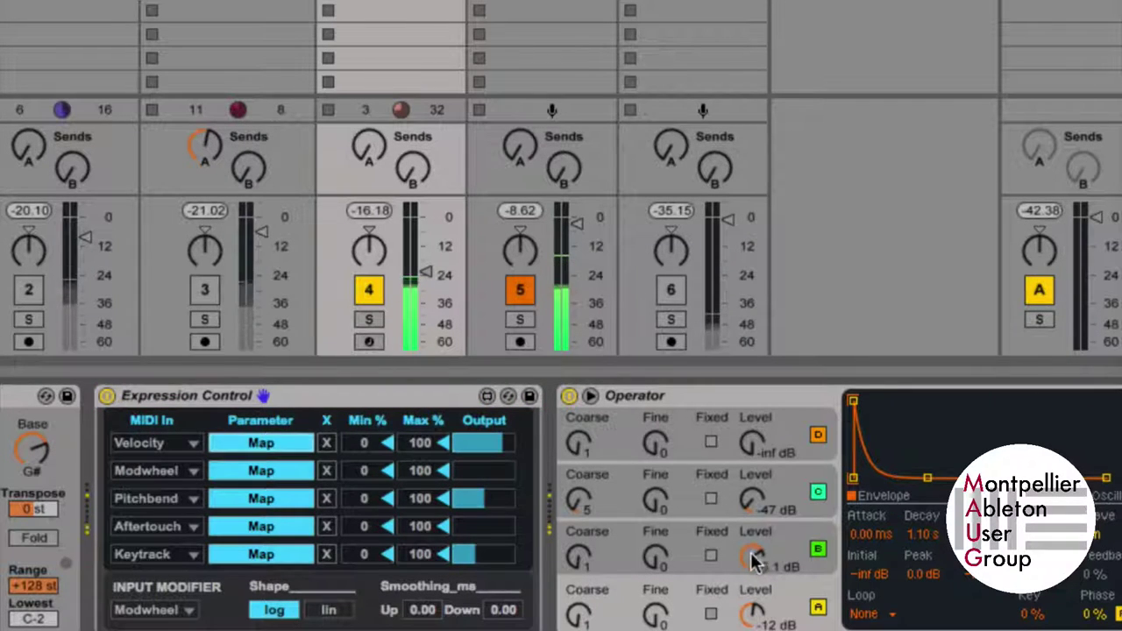
{"action": "left_click", "coordinate": [754, 499]}
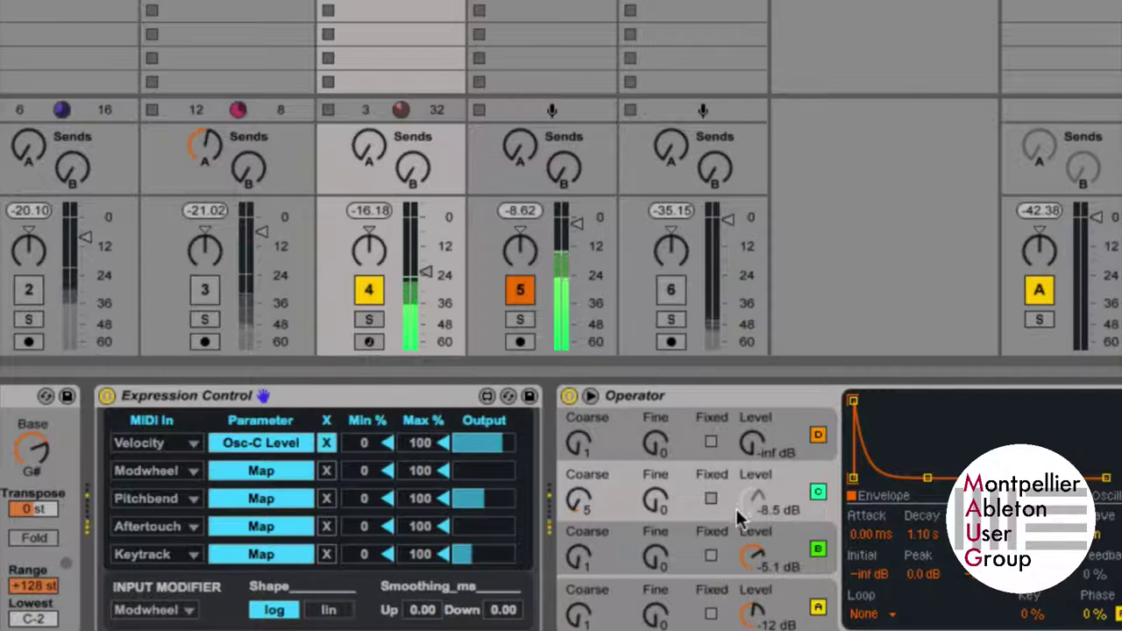
{"action": "left_click_drag", "start_coordinate": [382, 440], "coordinate": [376, 440]}
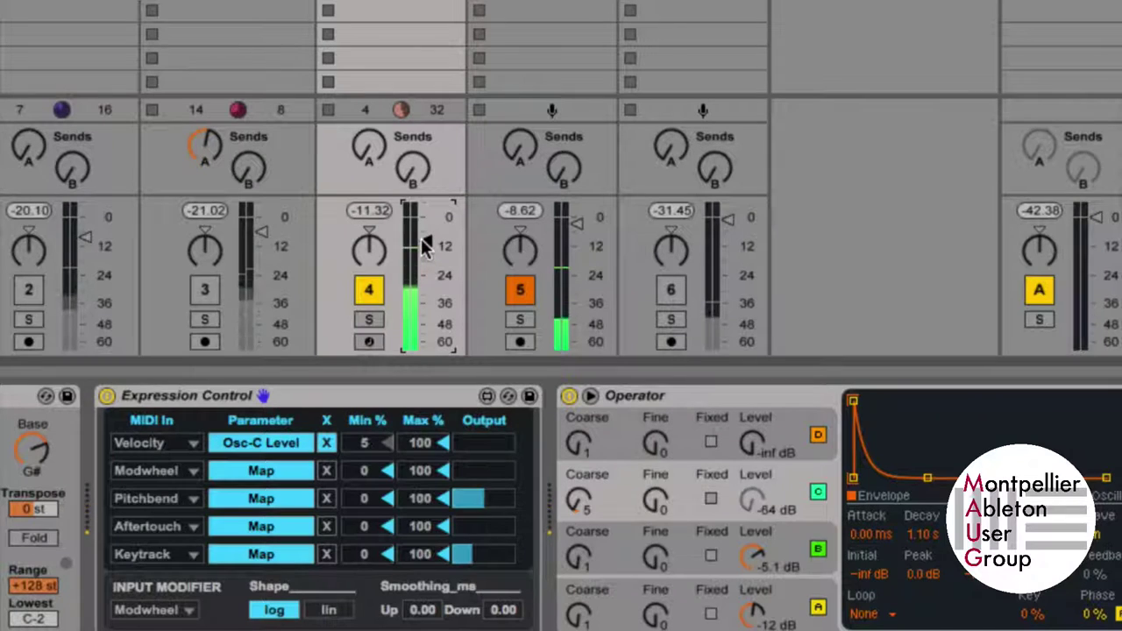
Step: Set the MIDI input of Expression Control's second, third and fourth rows to Velocity
{"action": "left_click", "coordinate": [142, 469]}
{"action": "left_click", "coordinate": [149, 494]}
{"action": "left_click", "coordinate": [149, 493]}
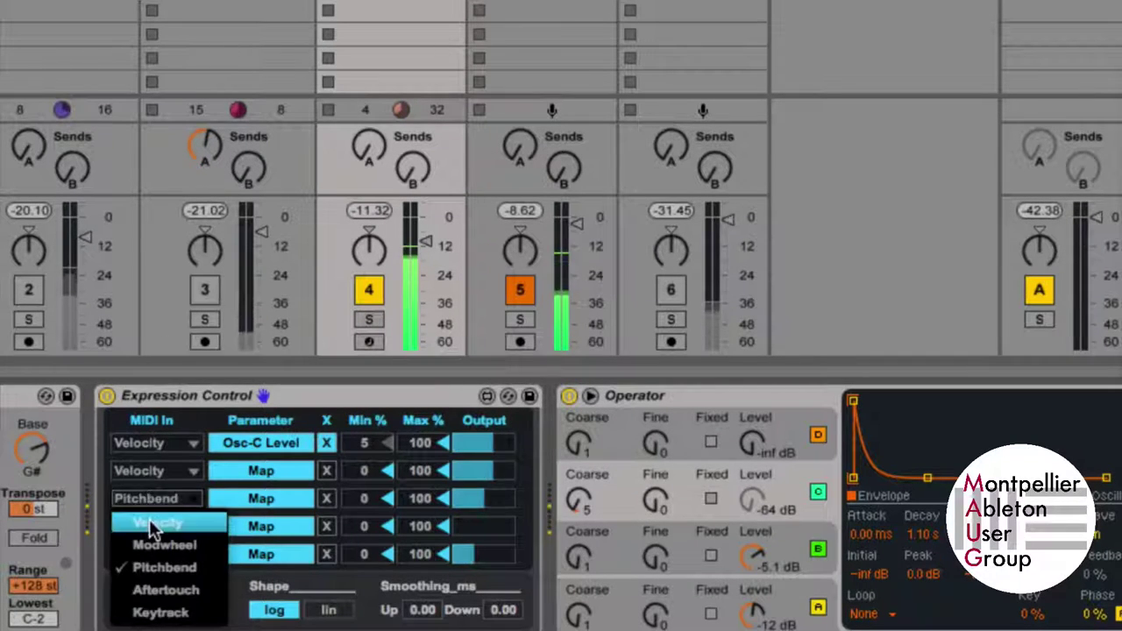
{"action": "left_click", "coordinate": [151, 523]}
{"action": "left_click", "coordinate": [149, 523]}
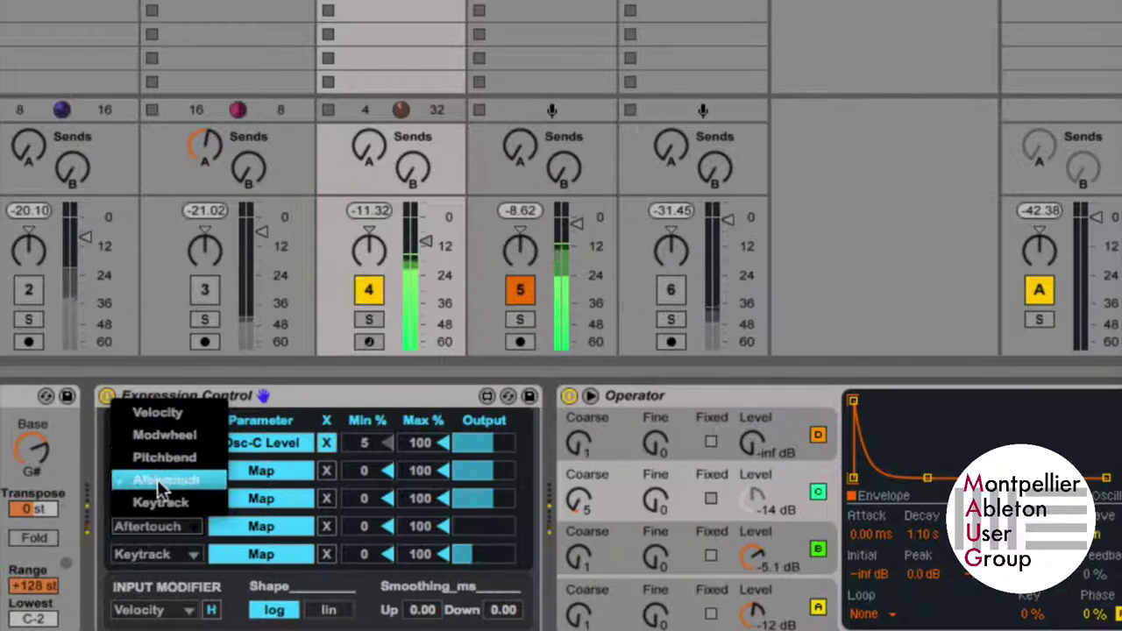
{"action": "left_click", "coordinate": [151, 412]}
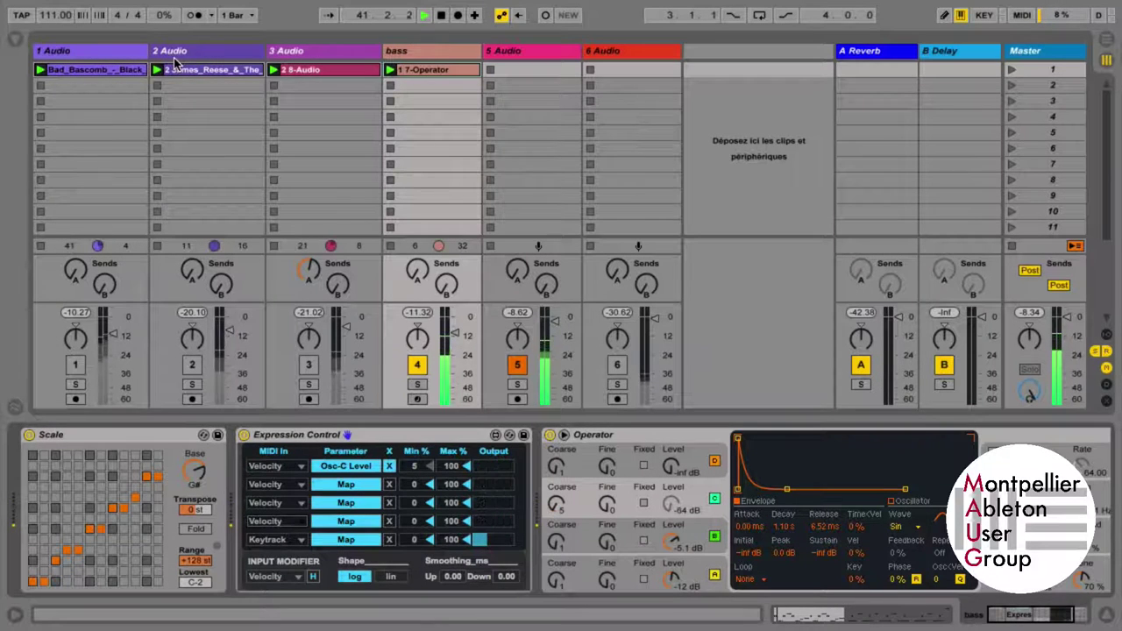
Step: Add the Overdrive audio effect to the 2 Audio track and select the bass track
{"action": "left_click", "coordinate": [202, 57]}
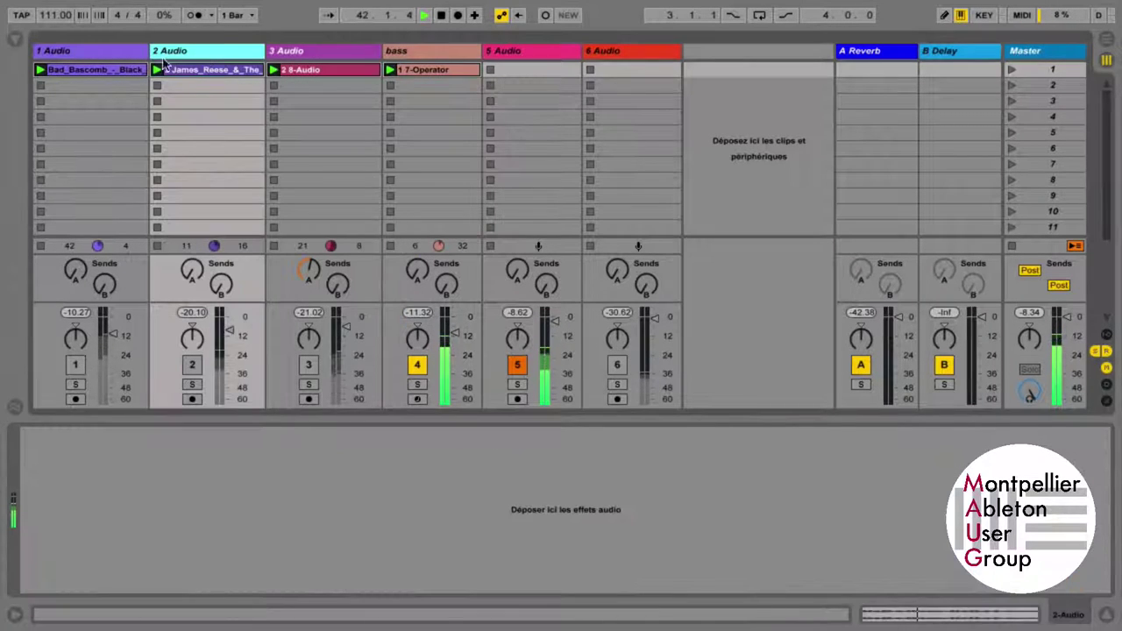
{"action": "left_click", "coordinate": [13, 43]}
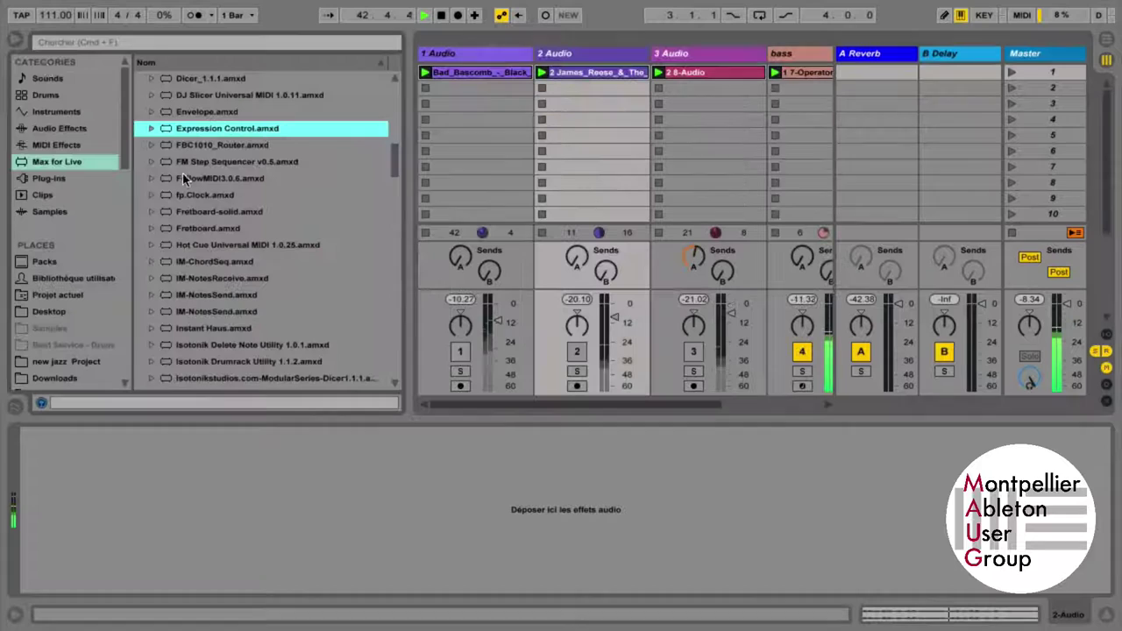
{"action": "left_click", "coordinate": [84, 131]}
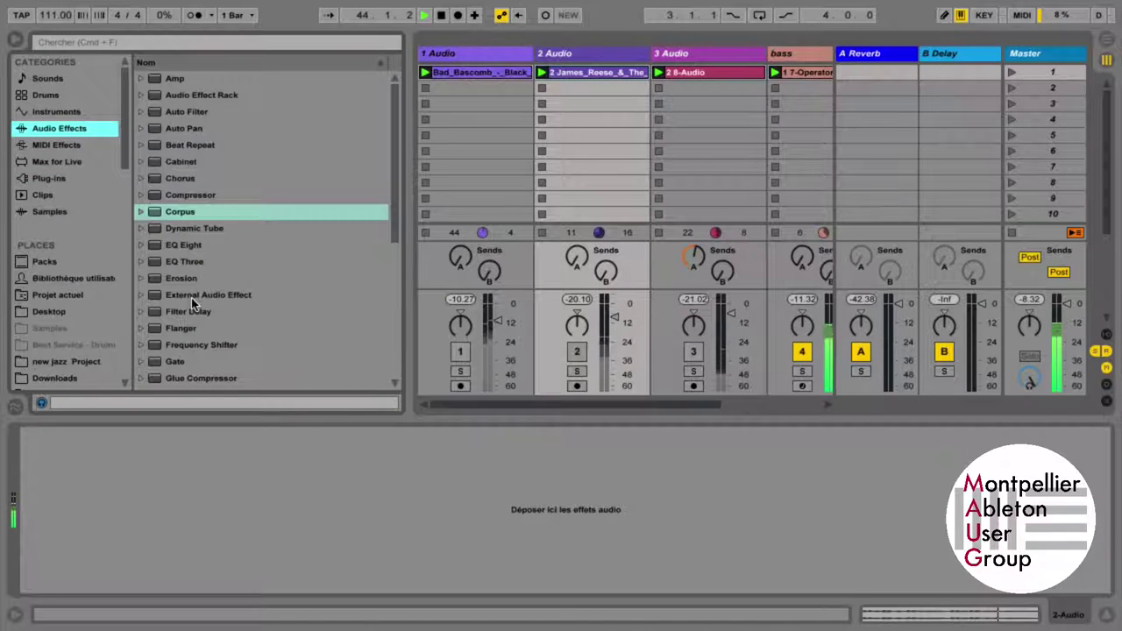
{"action": "scroll", "coordinate": [194, 343], "scroll_direction": "down", "scroll_amount": 5}
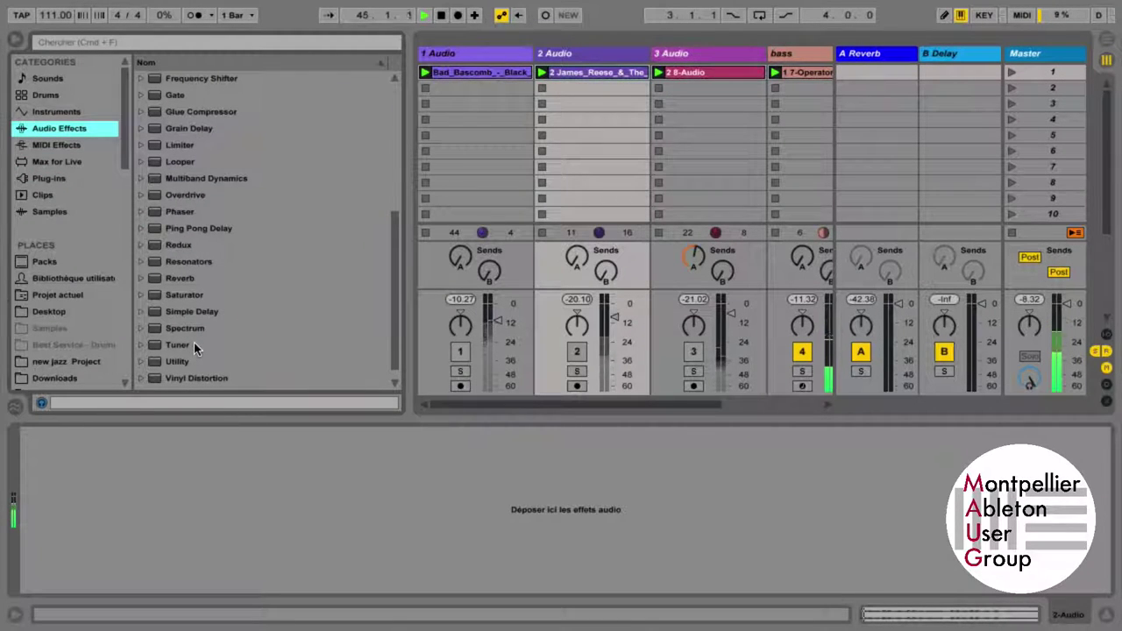
{"action": "left_click_drag", "start_coordinate": [180, 194], "coordinate": [591, 206]}
{"action": "left_click", "coordinate": [83, 581]}
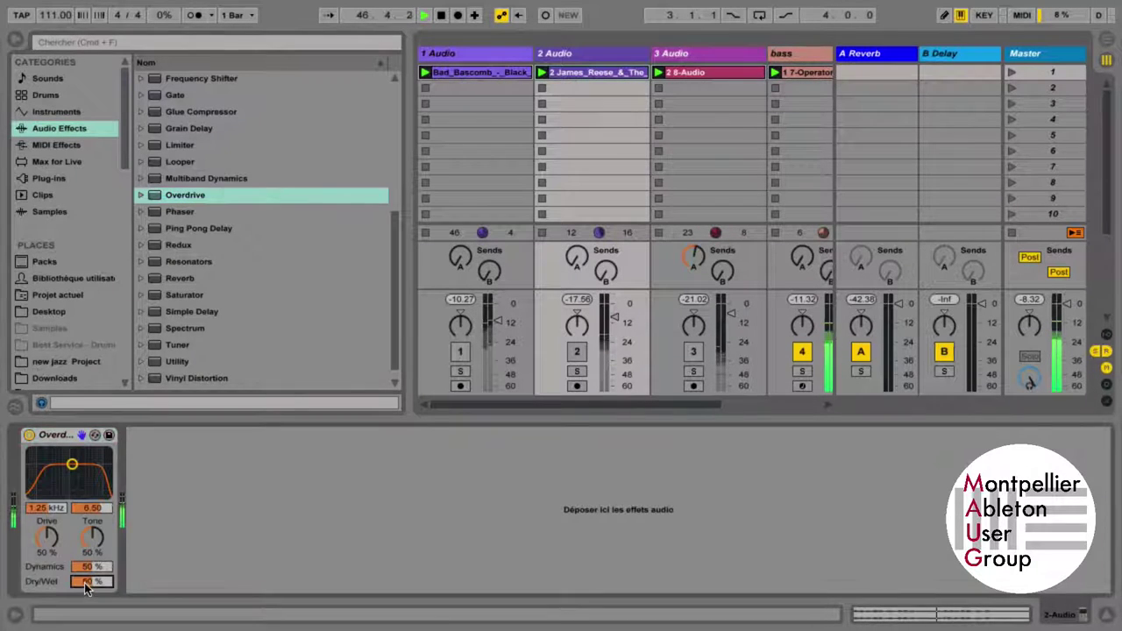
{"action": "left_click", "coordinate": [793, 45]}
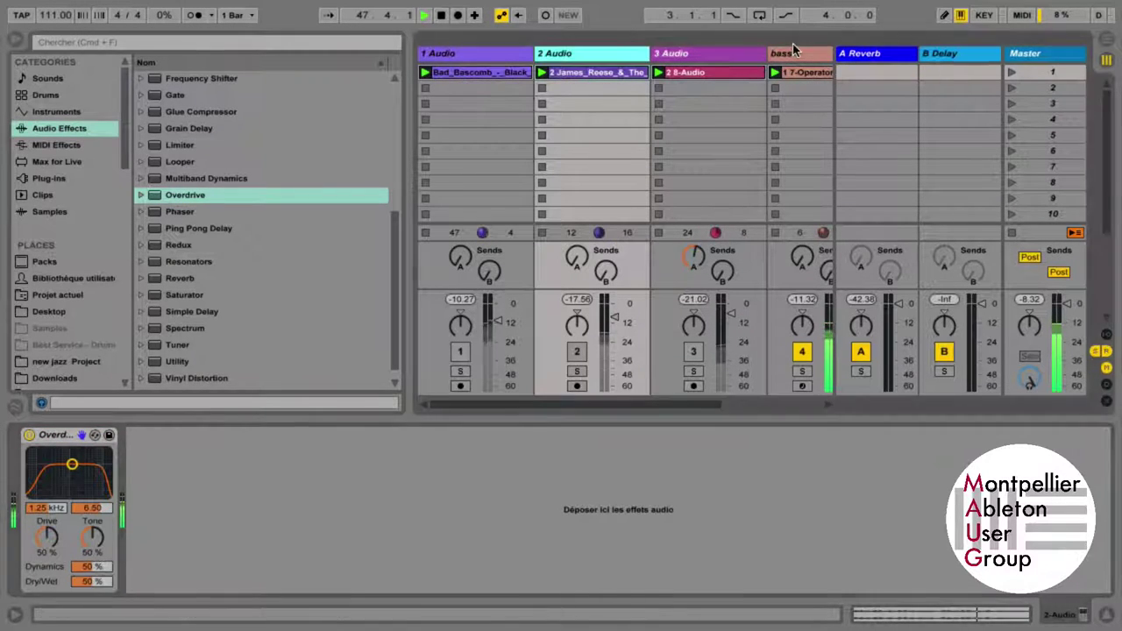
Step: Map the second Velocity row of the bass track's Expression Control to the Dry/Wet of Overdrive on the 2 Audio track
{"action": "left_click", "coordinate": [793, 55]}
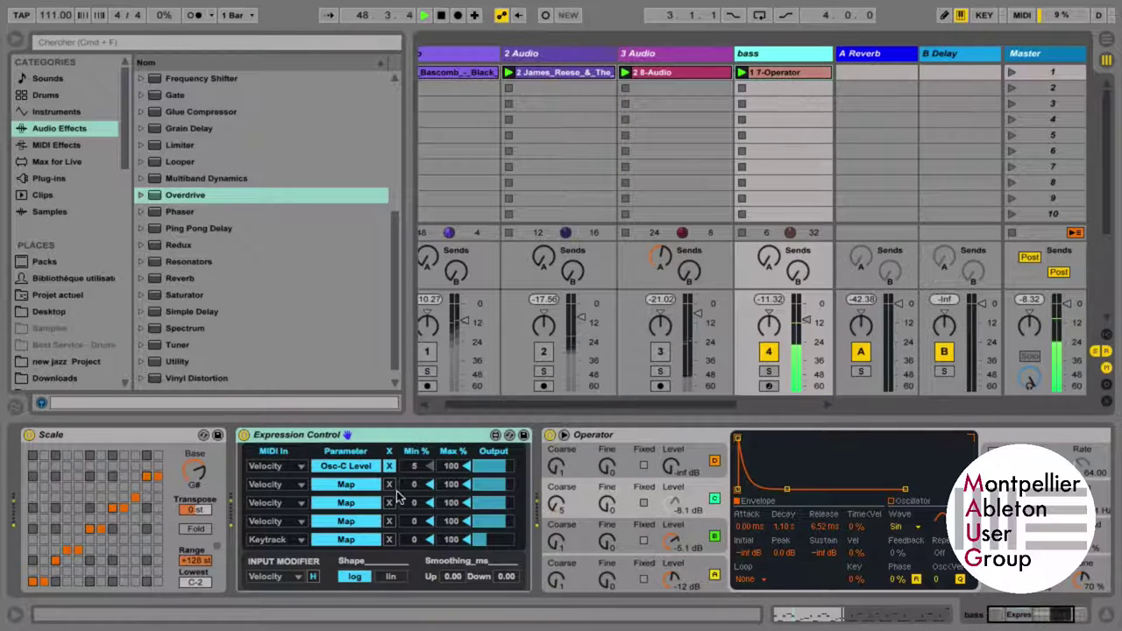
{"action": "left_click", "coordinate": [578, 59]}
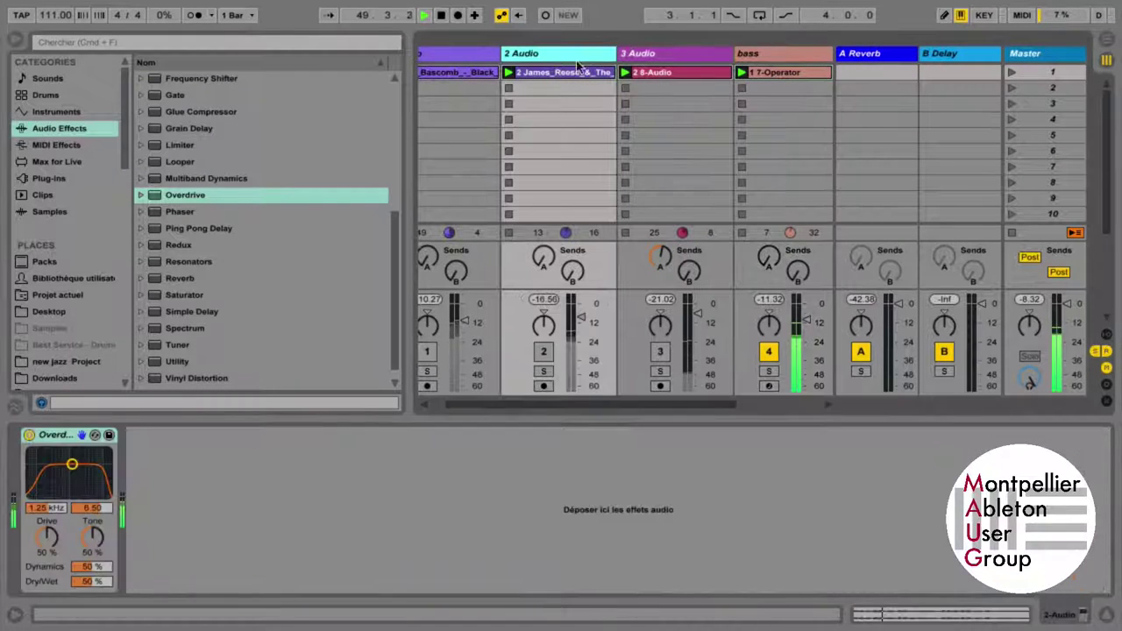
{"action": "left_click_drag", "start_coordinate": [87, 585], "coordinate": [80, 616]}
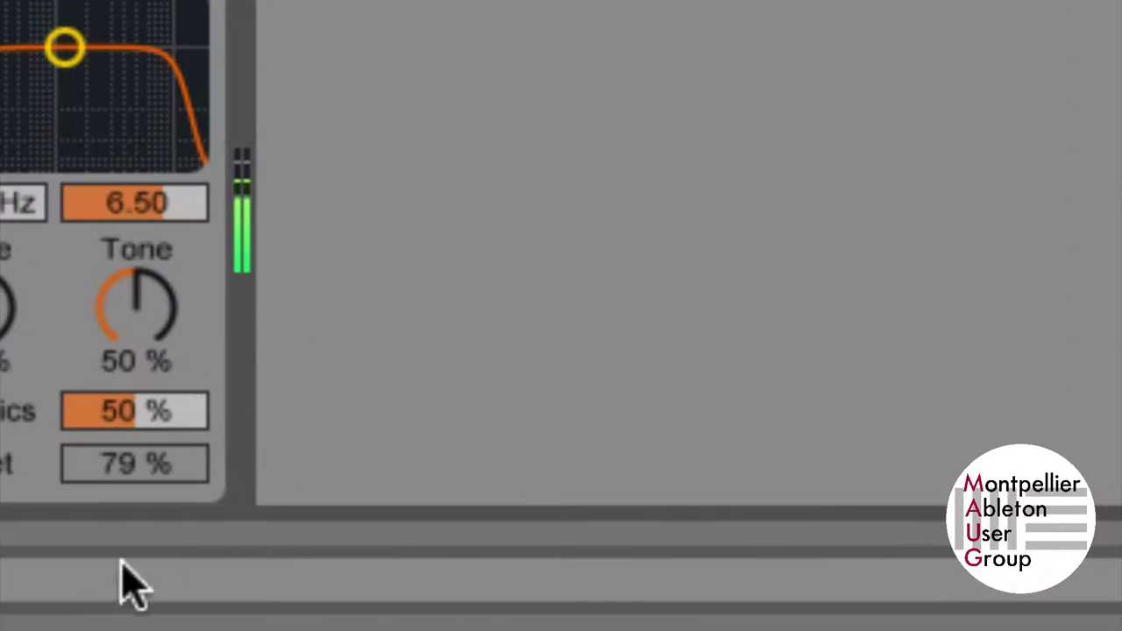
{"action": "left_click", "coordinate": [95, 583]}
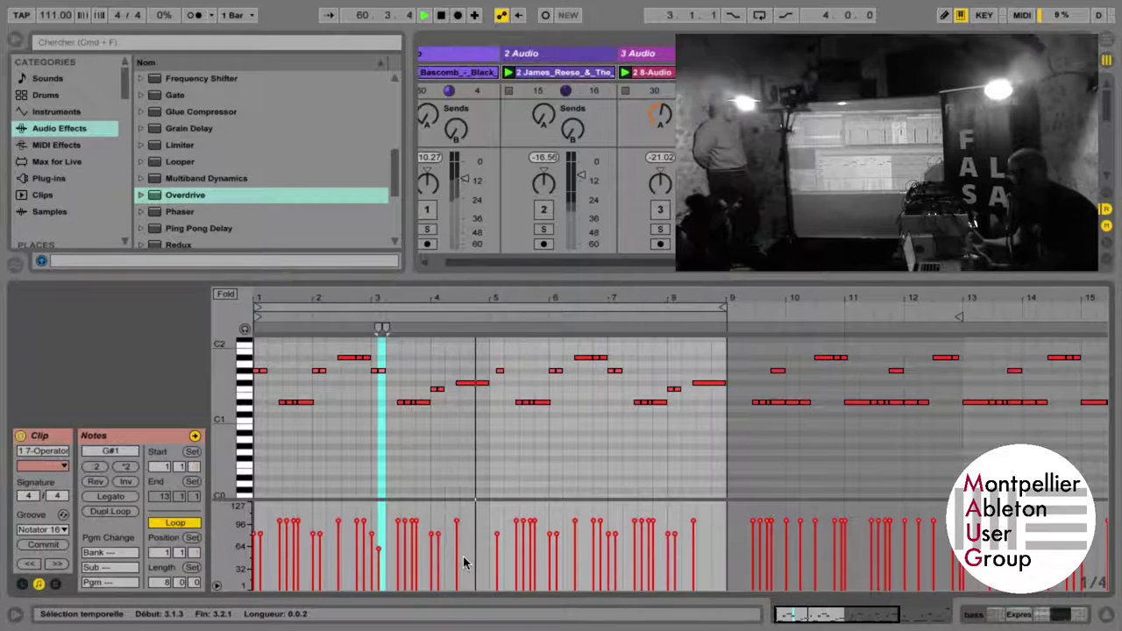
Step: Unmute the 2 Audio track, then select its clip and bring up the track's devices
{"action": "left_click", "coordinate": [543, 211]}
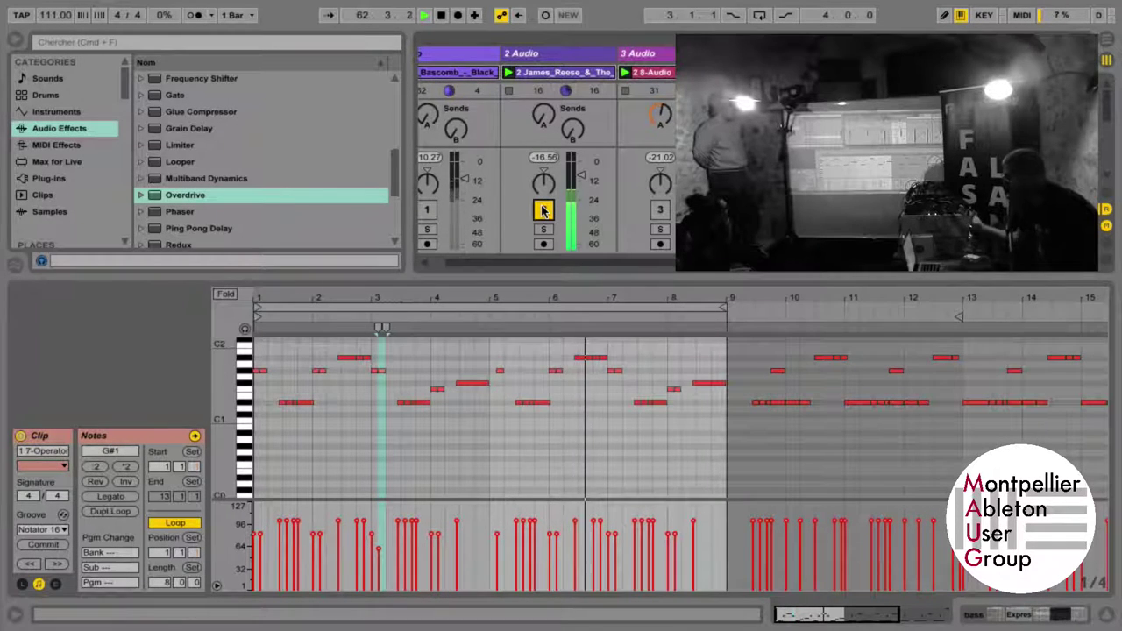
{"action": "left_click", "coordinate": [552, 73]}
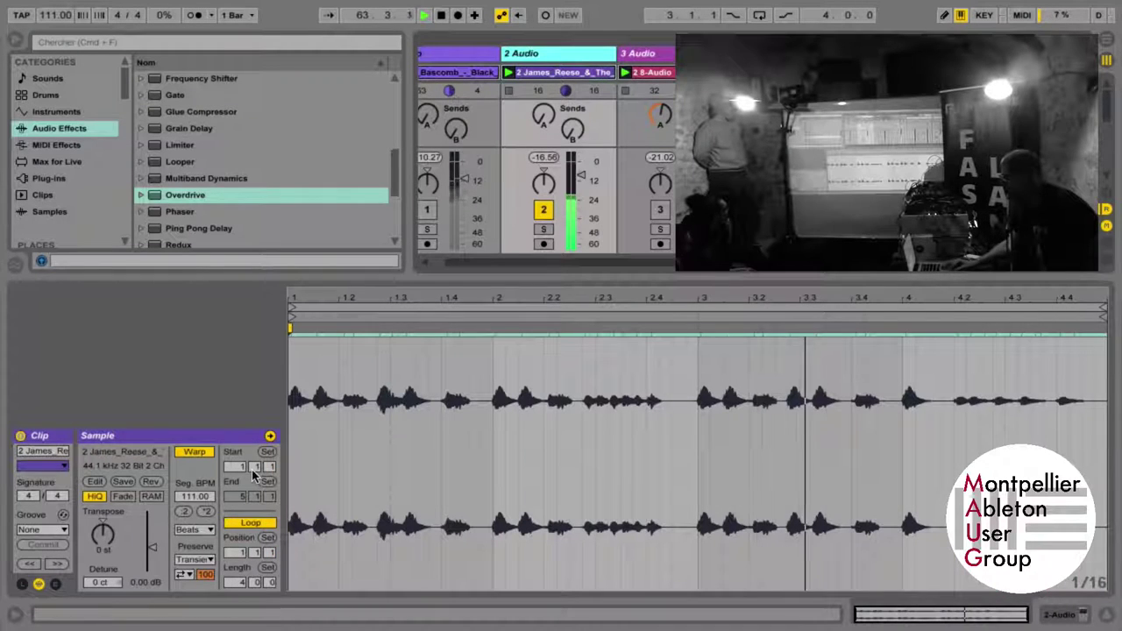
{"action": "key", "text": "shift+Tab"}
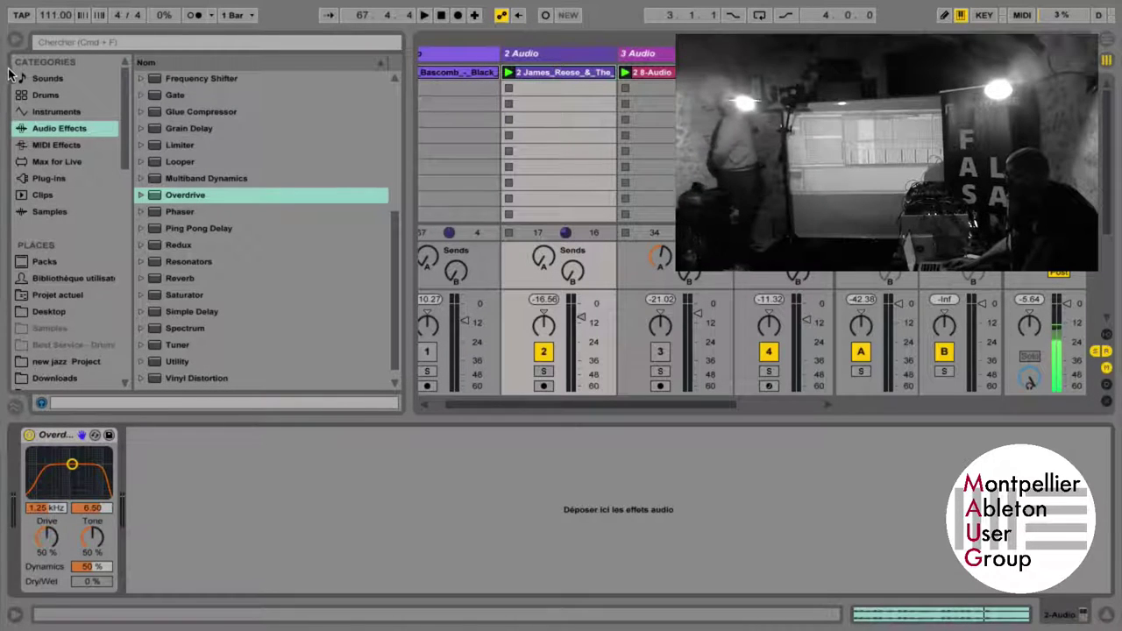
Step: Look through the Max MIDI Effect devices in the Max for Live category for an LFO, then collapse that folder
{"action": "left_click", "coordinate": [60, 161]}
{"action": "scroll", "coordinate": [256, 288], "scroll_direction": "down", "scroll_amount": 15}
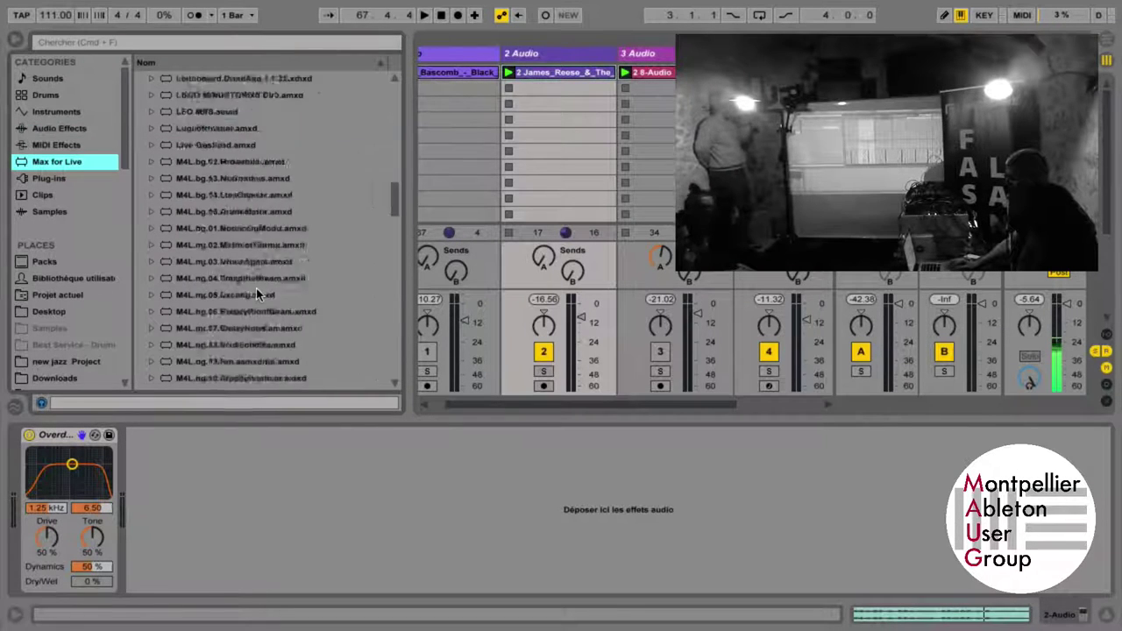
{"action": "scroll", "coordinate": [256, 295], "scroll_direction": "down", "scroll_amount": 5}
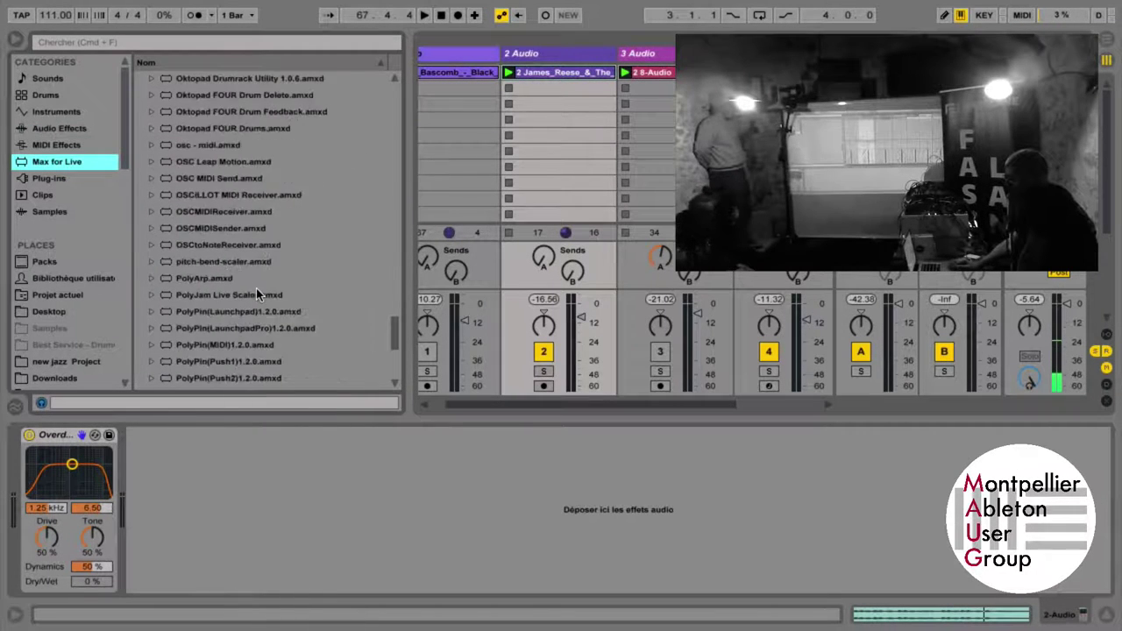
{"action": "scroll", "coordinate": [256, 295], "scroll_direction": "up", "scroll_amount": 8}
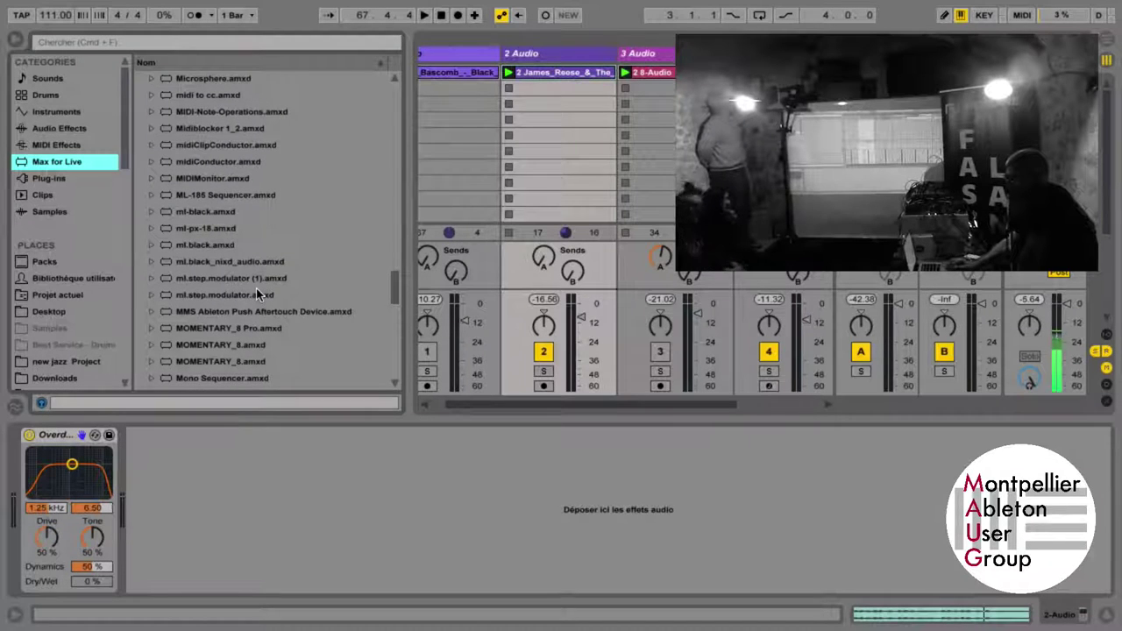
{"action": "scroll", "coordinate": [256, 288], "scroll_direction": "down", "scroll_amount": 12}
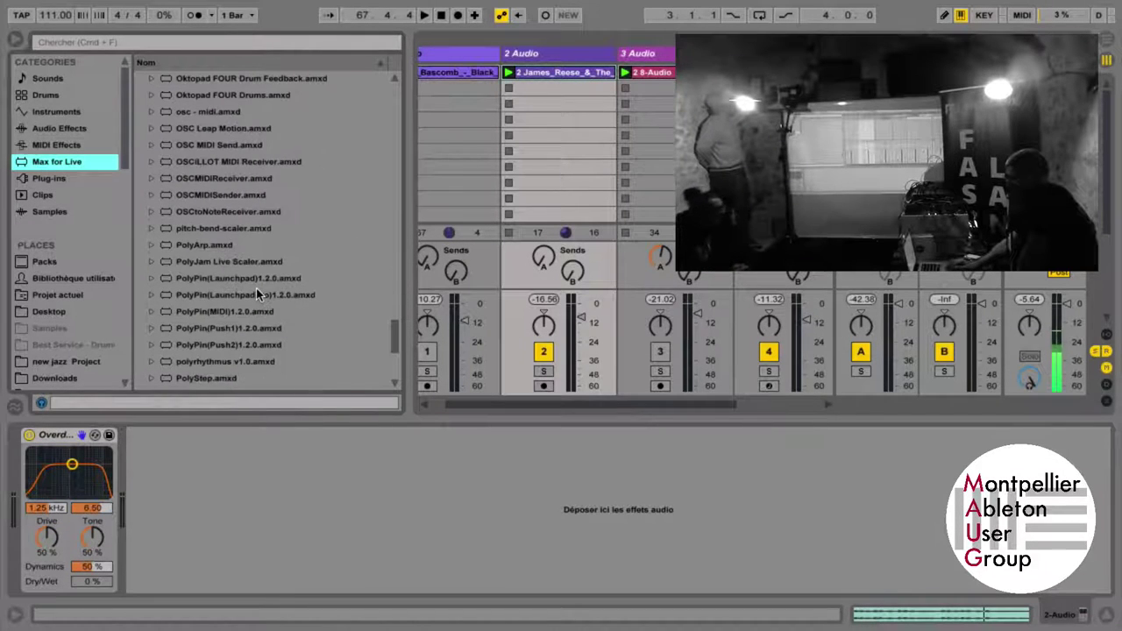
{"action": "scroll", "coordinate": [256, 295], "scroll_direction": "down", "scroll_amount": 5}
{"action": "scroll", "coordinate": [256, 294], "scroll_direction": "up", "scroll_amount": 11}
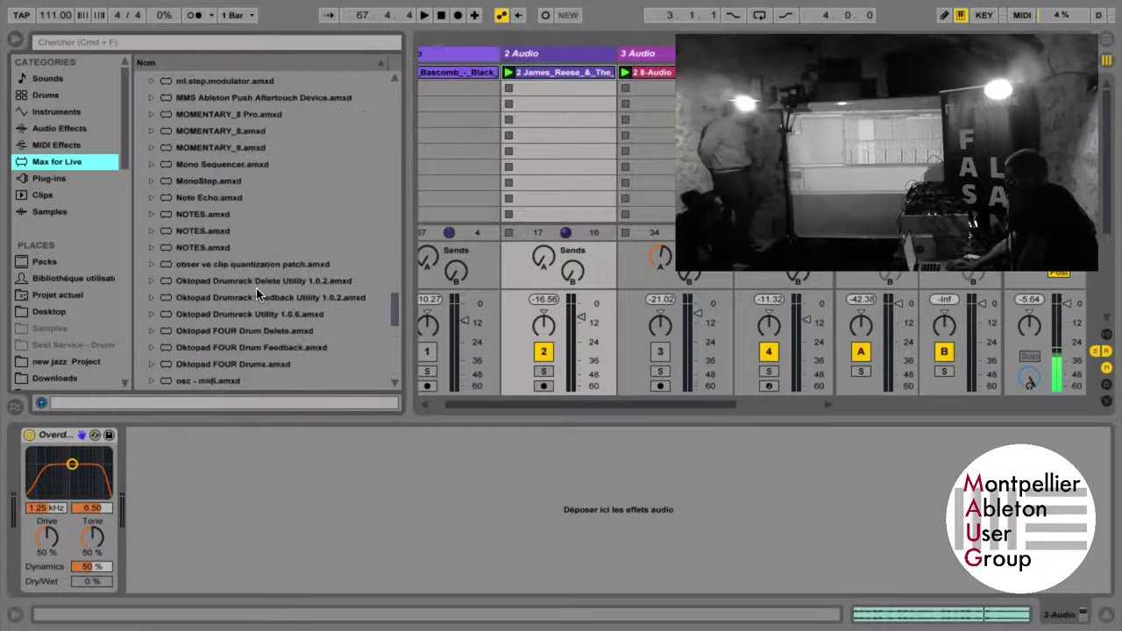
{"action": "scroll", "coordinate": [256, 294], "scroll_direction": "up", "scroll_amount": 2}
{"action": "scroll", "coordinate": [256, 294], "scroll_direction": "up", "scroll_amount": 3}
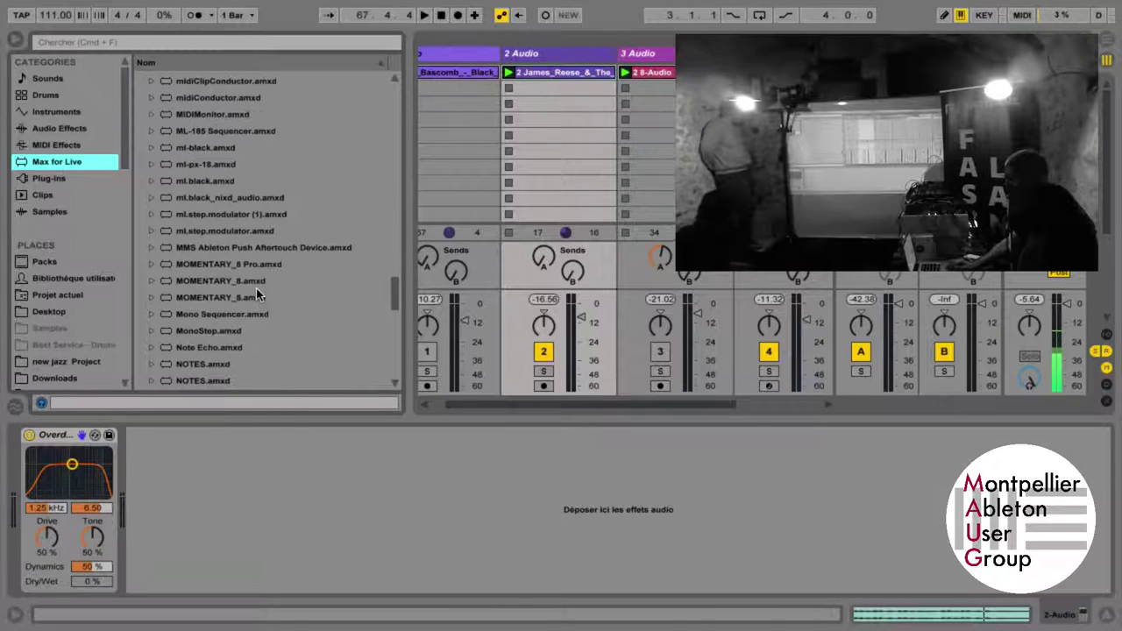
{"action": "scroll", "coordinate": [256, 294], "scroll_direction": "up", "scroll_amount": 15}
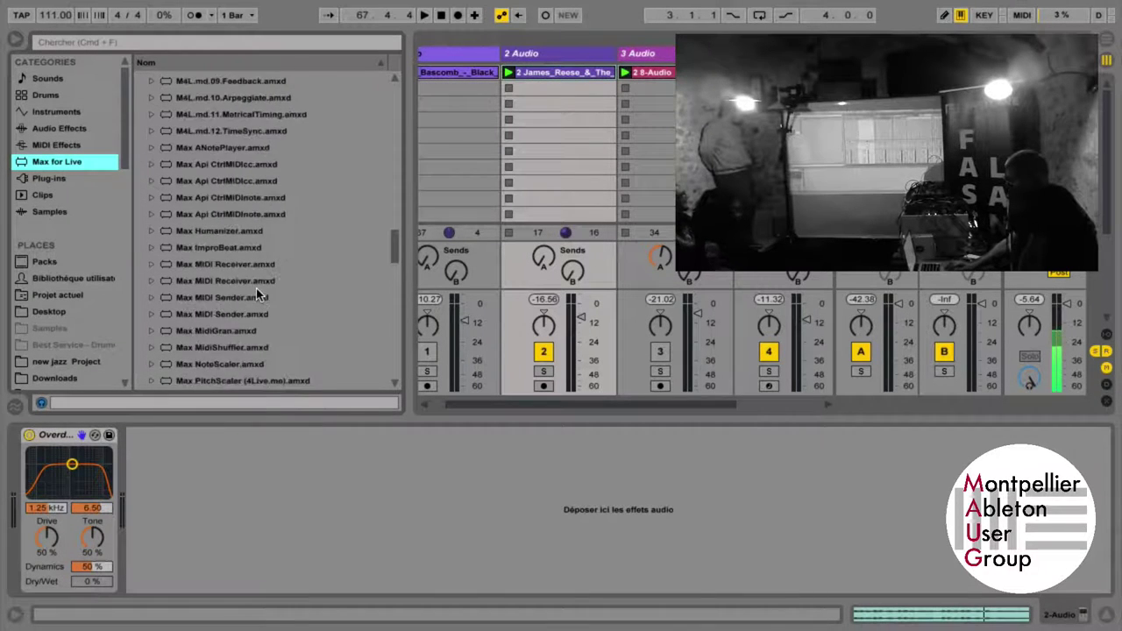
{"action": "scroll", "coordinate": [256, 294], "scroll_direction": "up", "scroll_amount": 10}
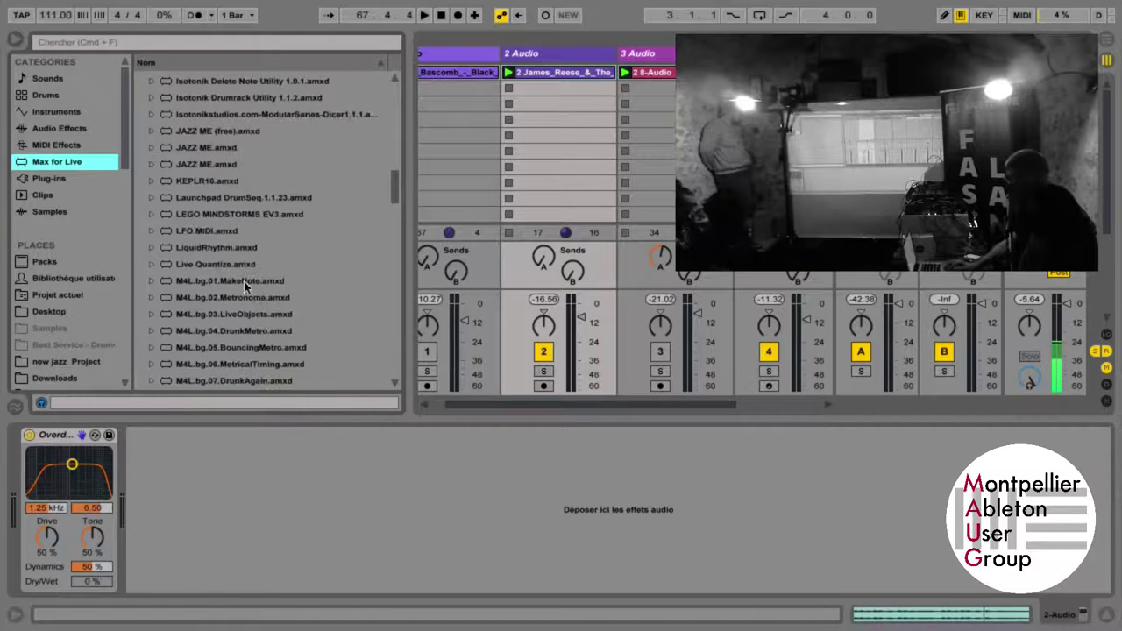
{"action": "left_click", "coordinate": [197, 230]}
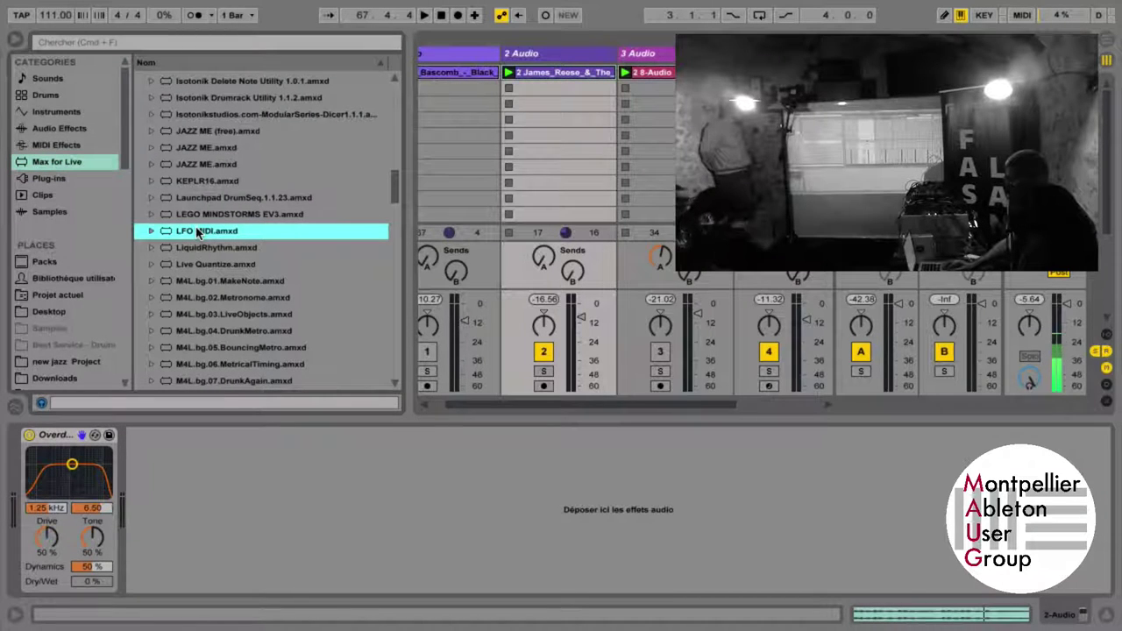
{"action": "key", "text": "Left"}
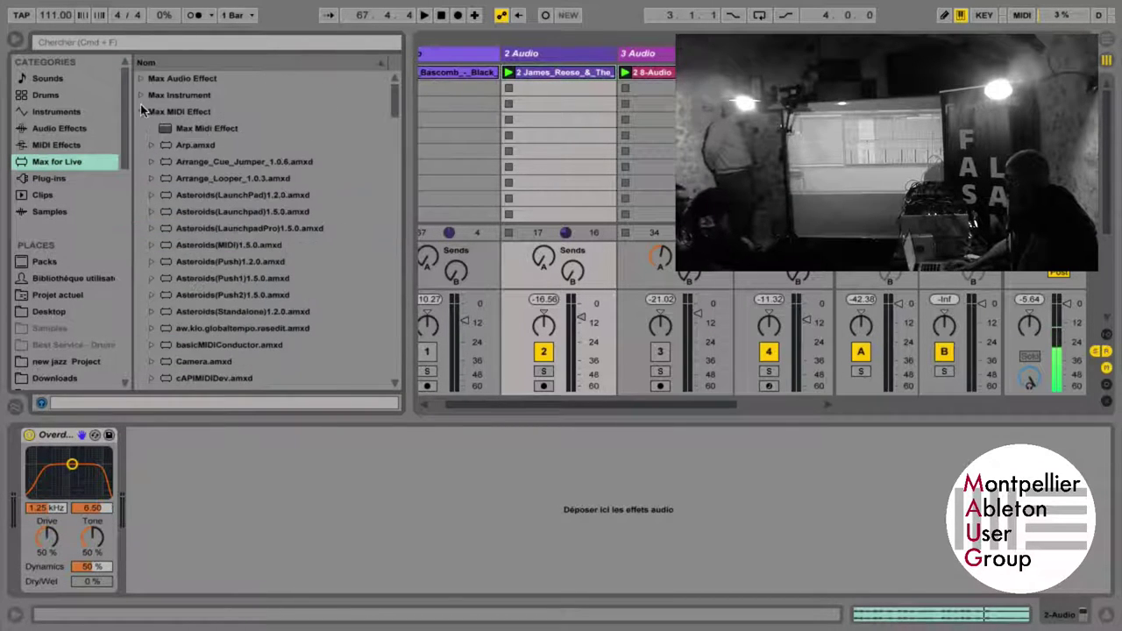
{"action": "left_click", "coordinate": [141, 111]}
Step: Add the LFO device from Max Audio Effect after Overdrive on 2 Audio and map it to Overdrive's filter frequency
{"action": "left_click", "coordinate": [139, 79]}
{"action": "scroll", "coordinate": [220, 248], "scroll_direction": "down", "scroll_amount": 15}
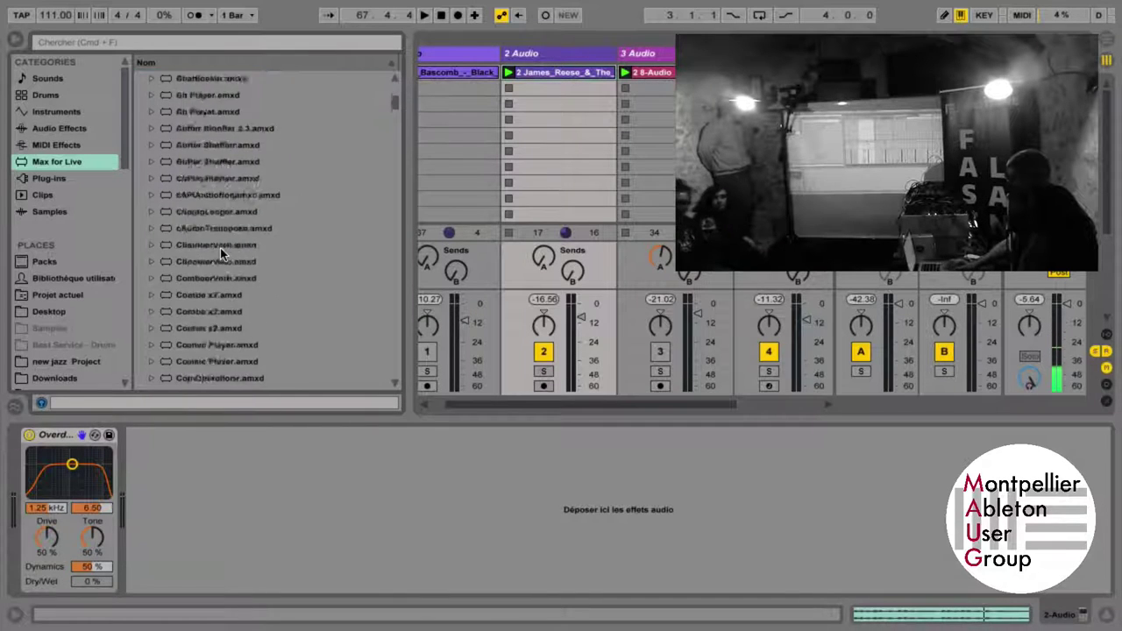
{"action": "scroll", "coordinate": [220, 248], "scroll_direction": "down", "scroll_amount": 20}
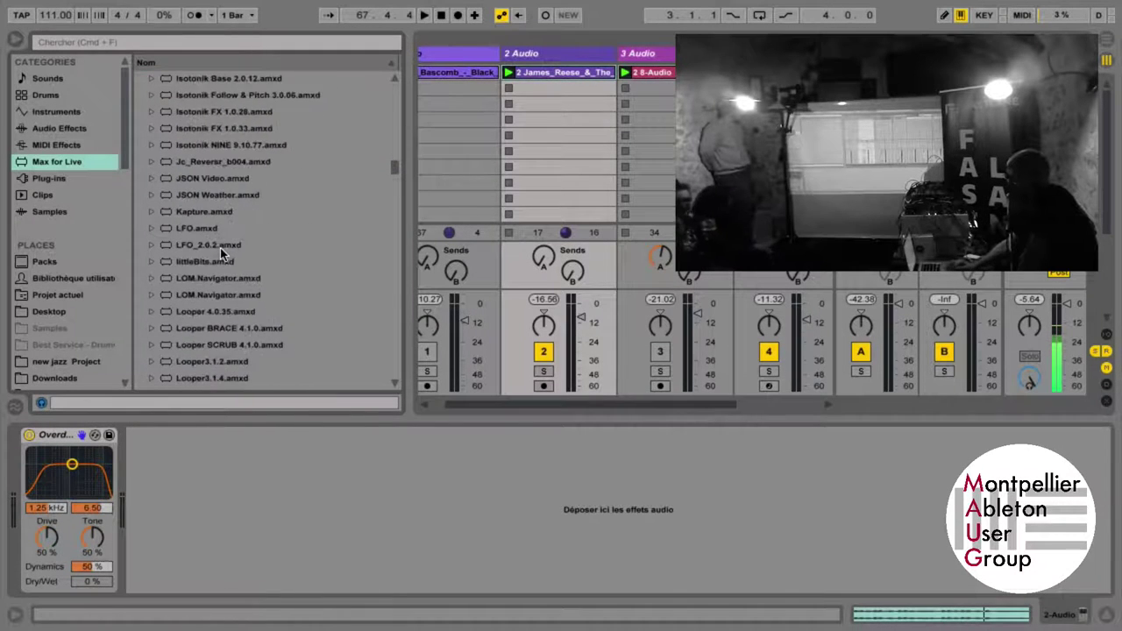
{"action": "scroll", "coordinate": [221, 253], "scroll_direction": "up", "scroll_amount": 4}
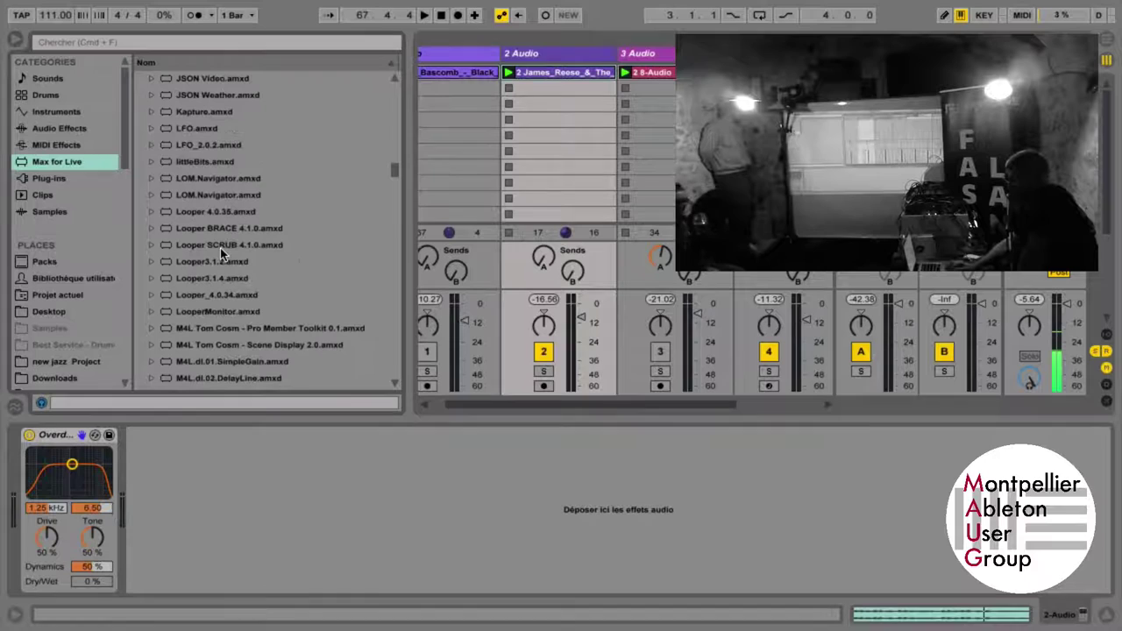
{"action": "left_click", "coordinate": [187, 129]}
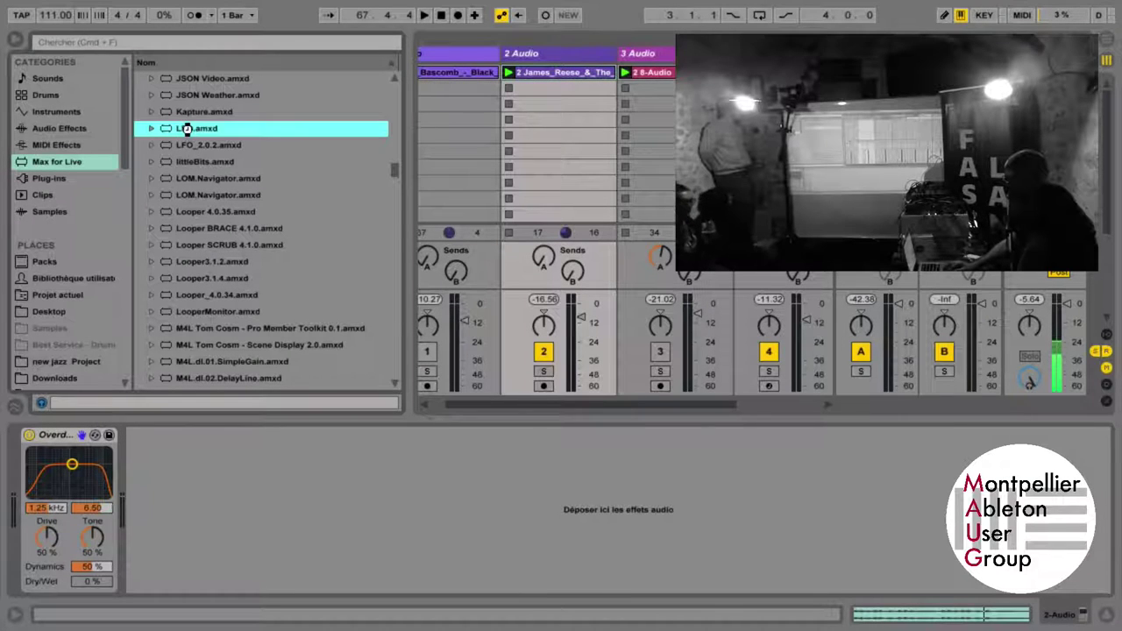
{"action": "left_click_drag", "start_coordinate": [237, 378], "coordinate": [211, 552]}
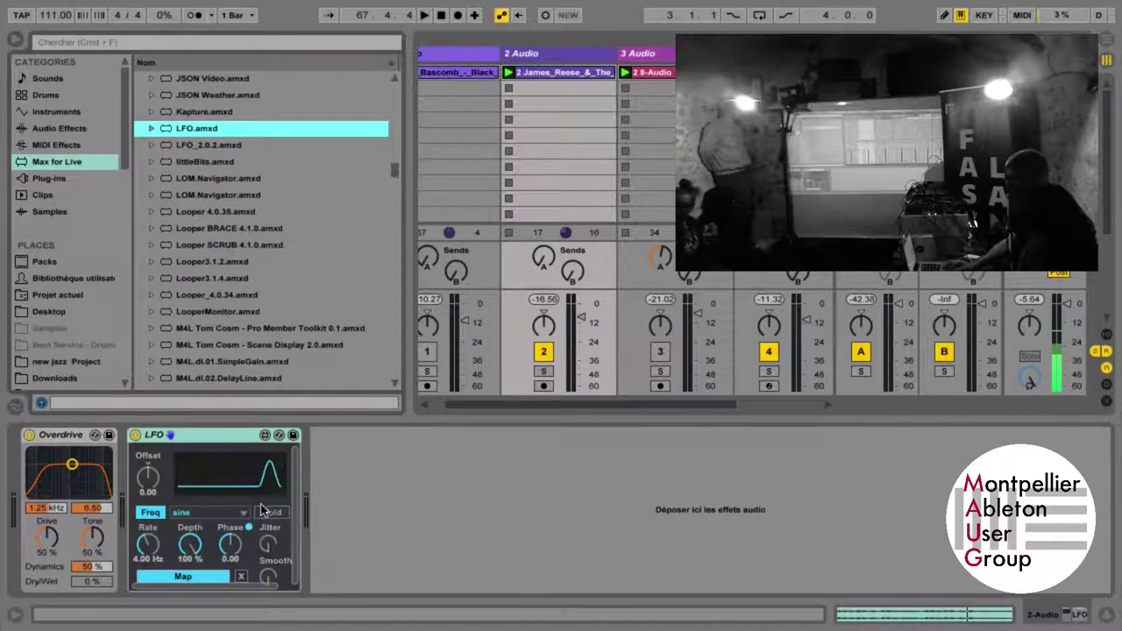
{"action": "left_click", "coordinate": [188, 580]}
{"action": "left_click", "coordinate": [51, 509]}
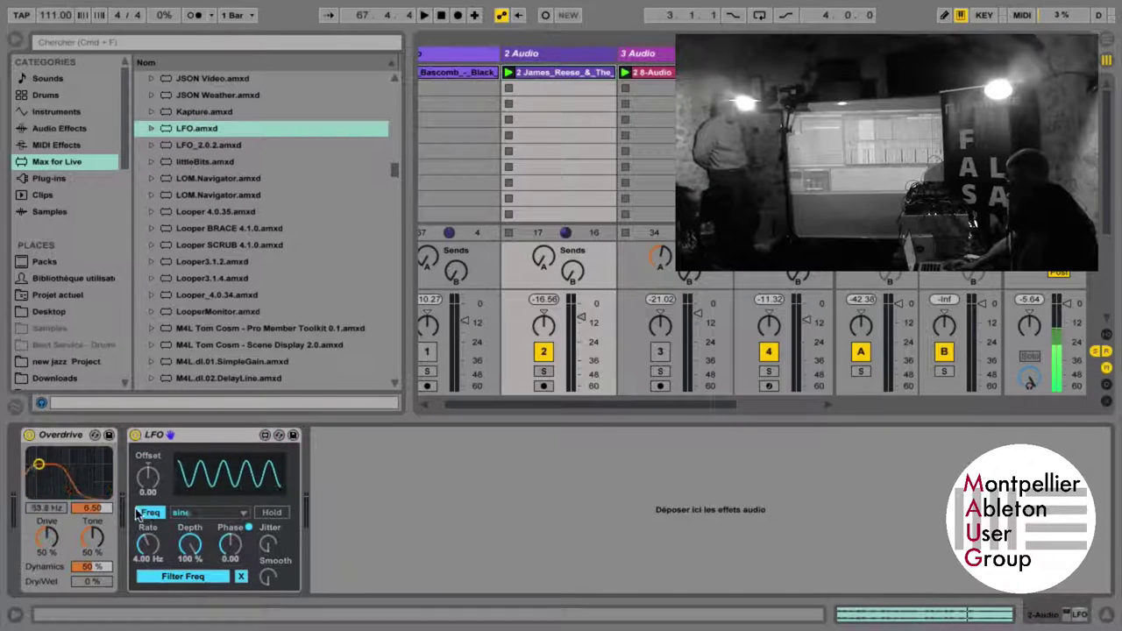
Step: Duplicate the LFO device and map the copy to the Depth of the first LFO
{"action": "left_click", "coordinate": [208, 435]}
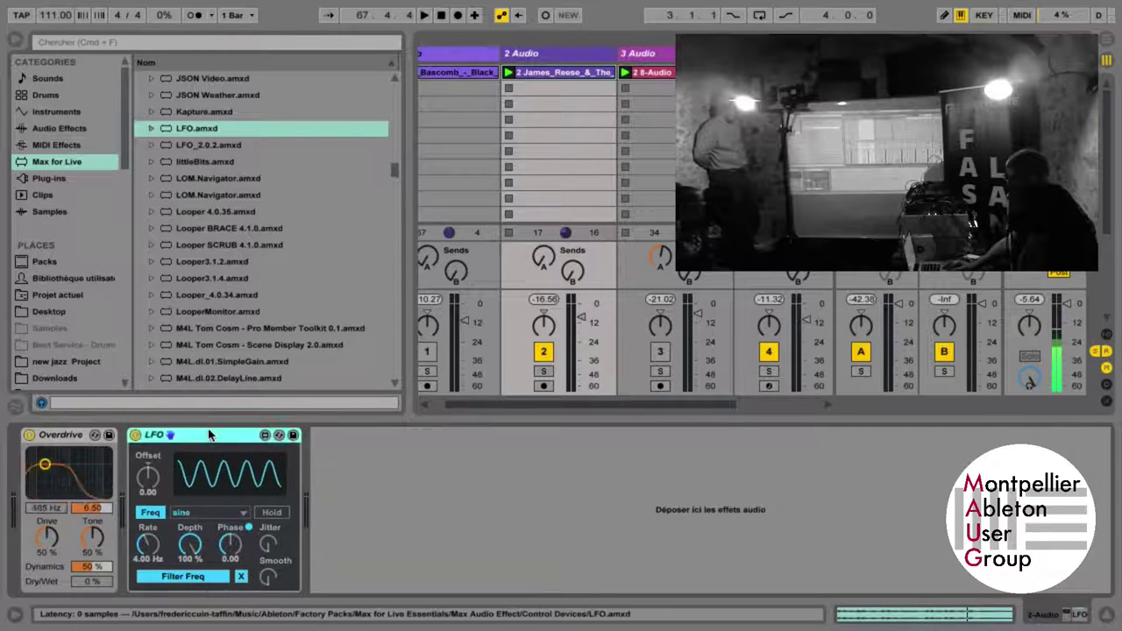
{"action": "key", "text": "super+d"}
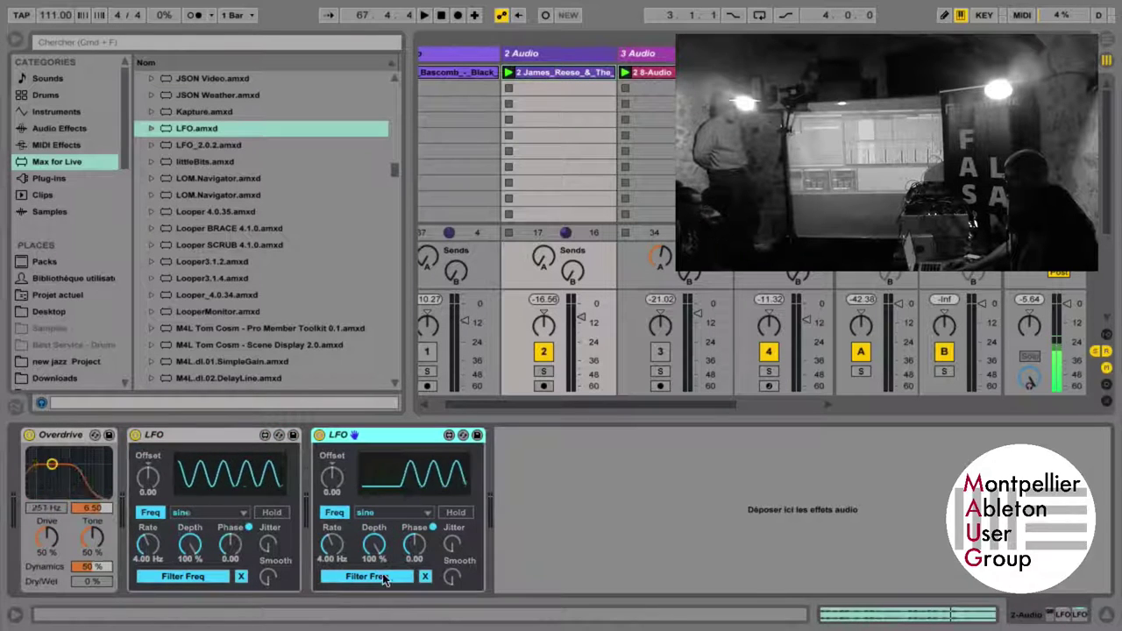
{"action": "left_click", "coordinate": [346, 580]}
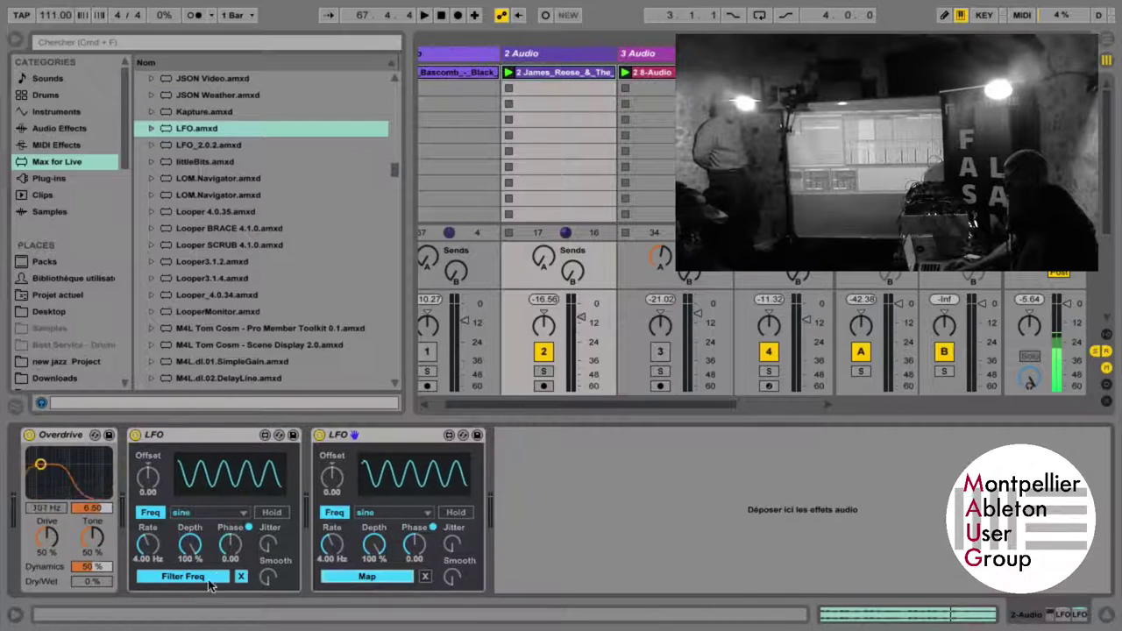
{"action": "left_click", "coordinate": [189, 546]}
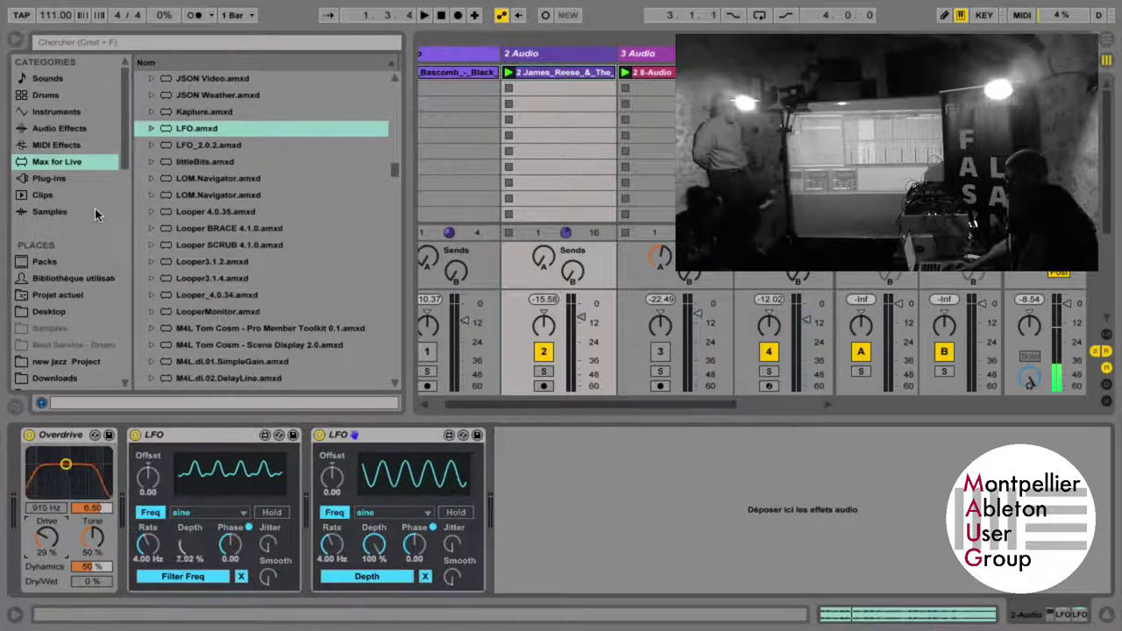
Step: Add the Envelope Follower Max audio effect to the 1 Audio track
{"action": "scroll", "coordinate": [201, 203], "scroll_direction": "up", "scroll_amount": 15}
{"action": "scroll", "coordinate": [201, 204], "scroll_direction": "down", "scroll_amount": 5}
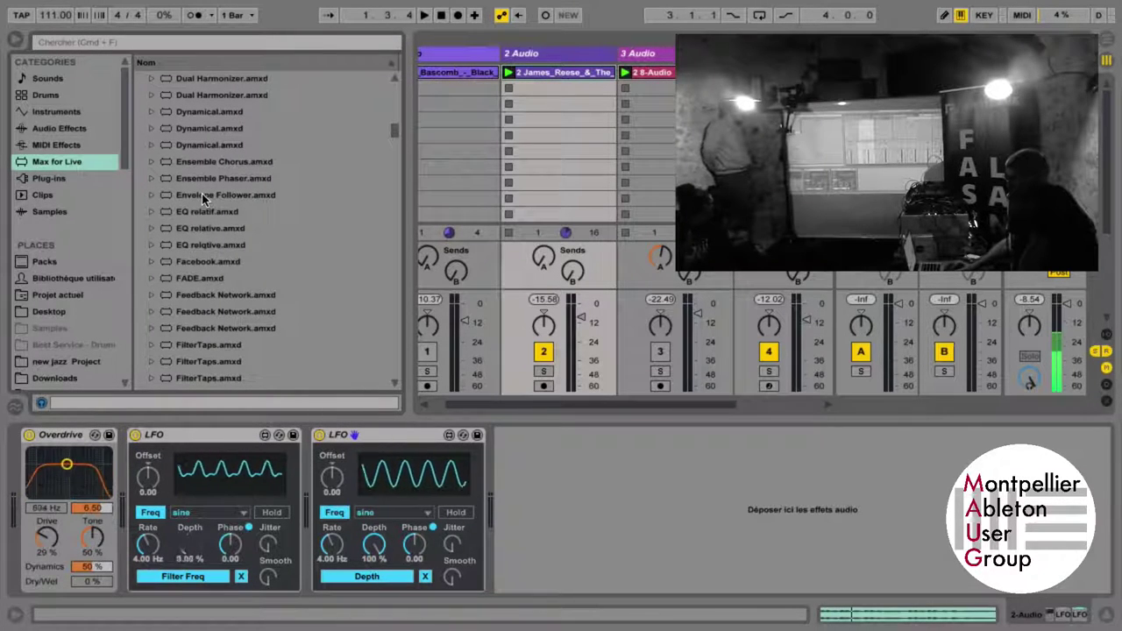
{"action": "left_click_drag", "start_coordinate": [201, 194], "coordinate": [478, 179]}
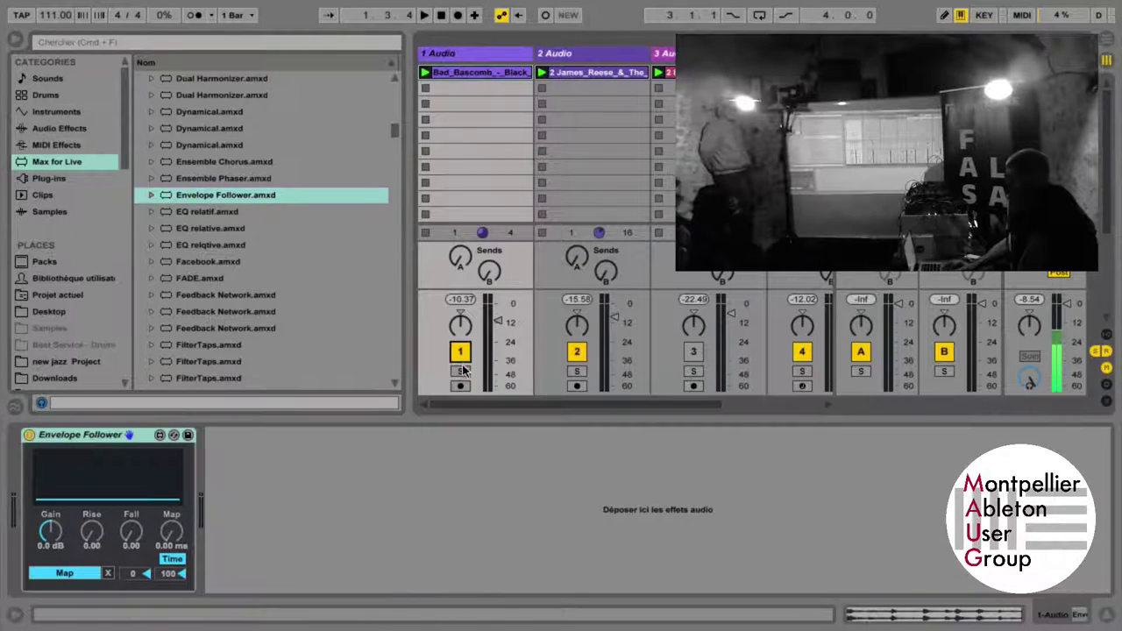
Step: Mute the 2 Audio and bass tracks and start playback to feed 1 Audio into the Envelope Follower
{"action": "left_click", "coordinate": [460, 372]}
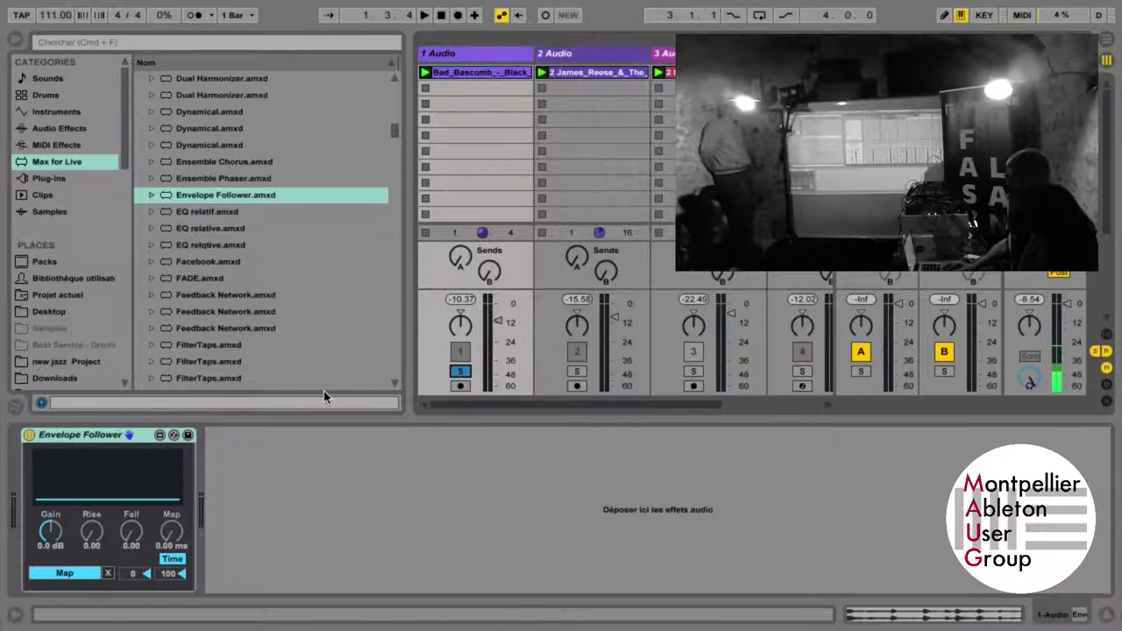
{"action": "left_click", "coordinate": [461, 372]}
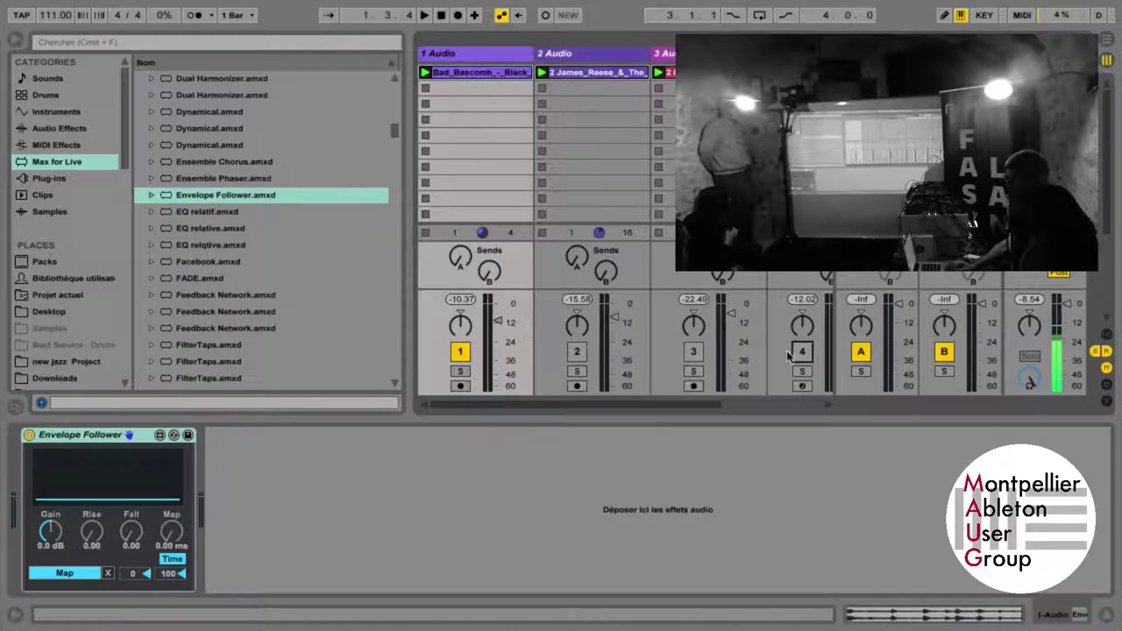
{"action": "left_click", "coordinate": [112, 440]}
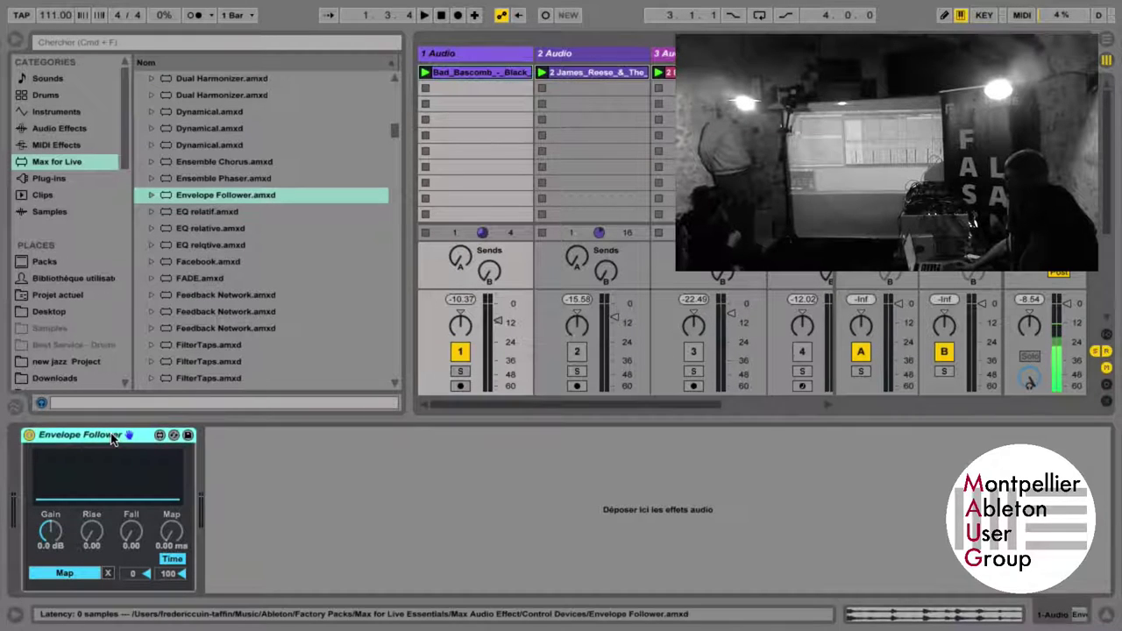
{"action": "key", "text": "space"}
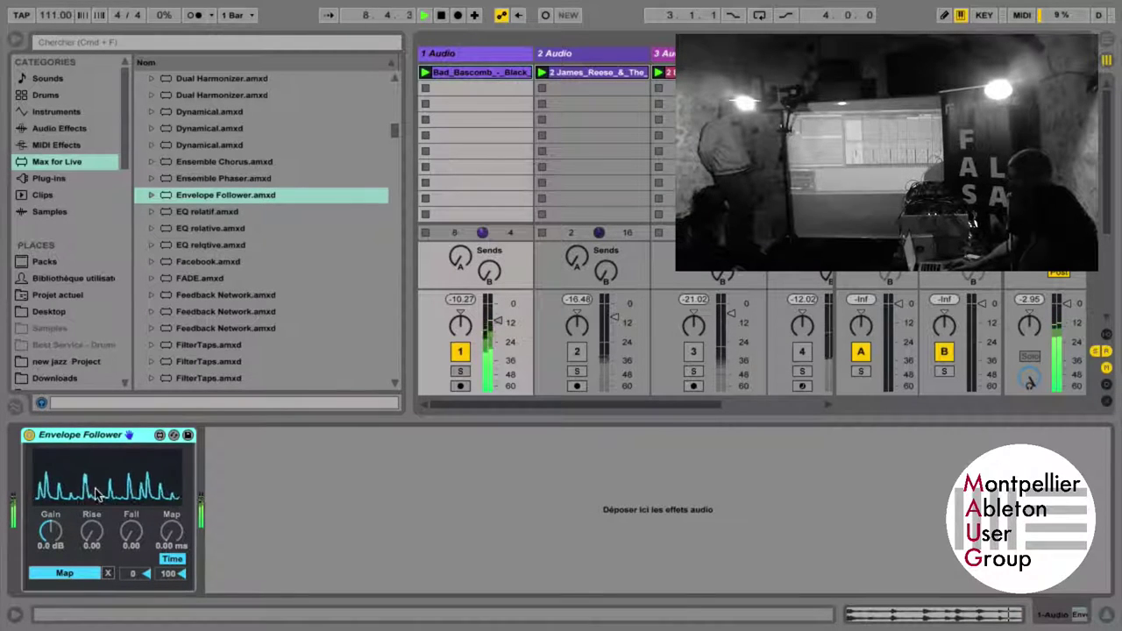
Step: Map the Envelope Follower on 1 Audio to oscillator B's level in the bass track's Operator
{"action": "left_click", "coordinate": [80, 575]}
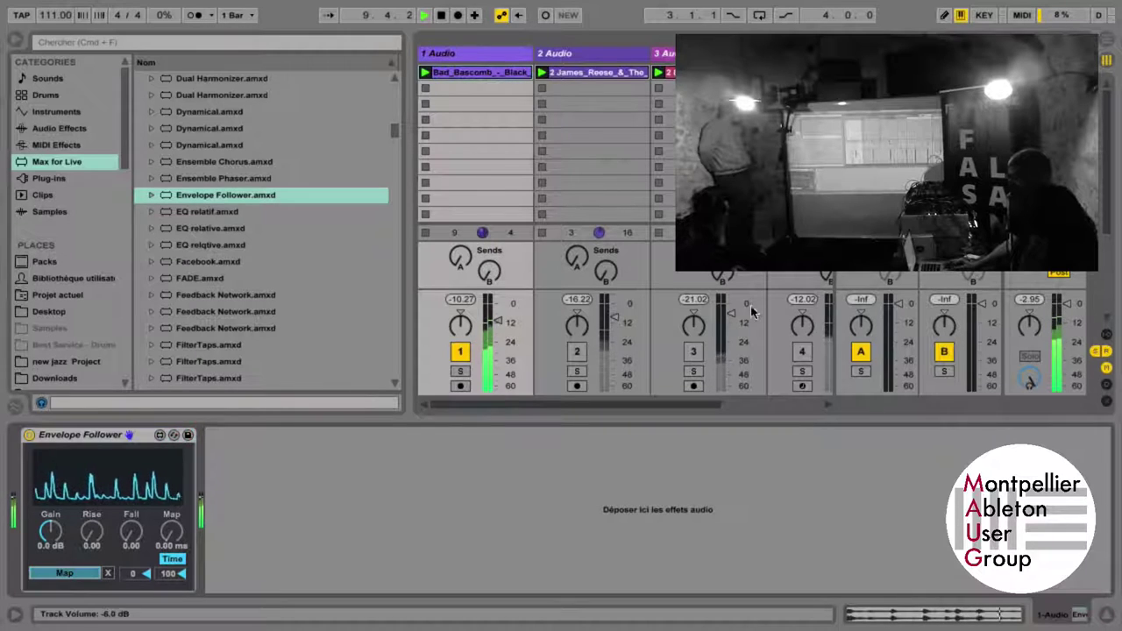
{"action": "left_click", "coordinate": [798, 54]}
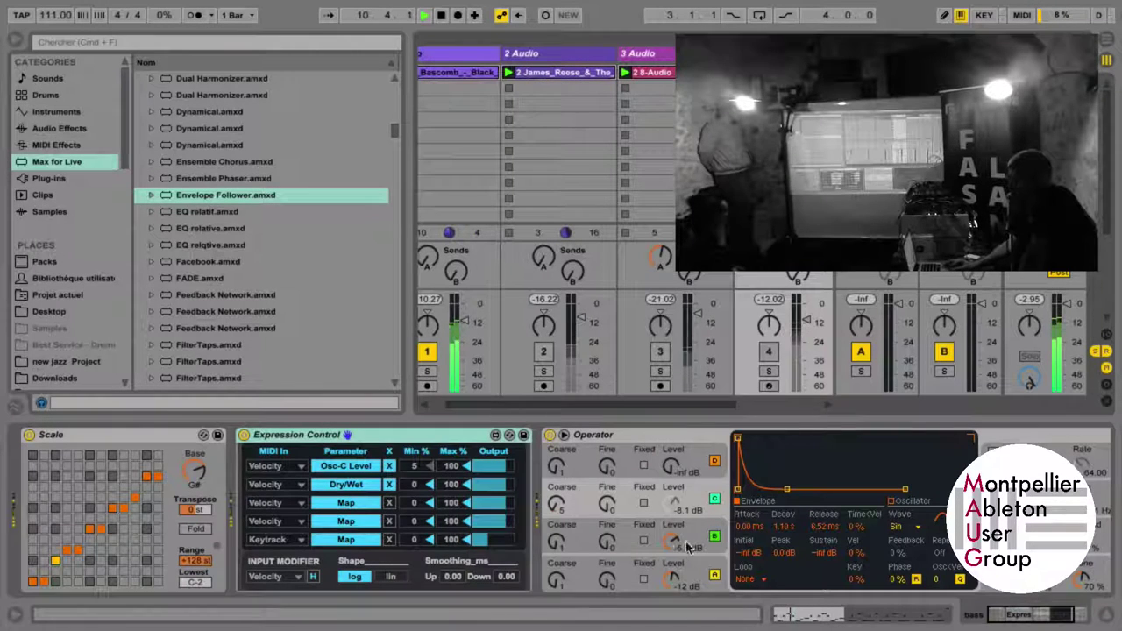
{"action": "left_click_drag", "start_coordinate": [688, 547], "coordinate": [712, 592]}
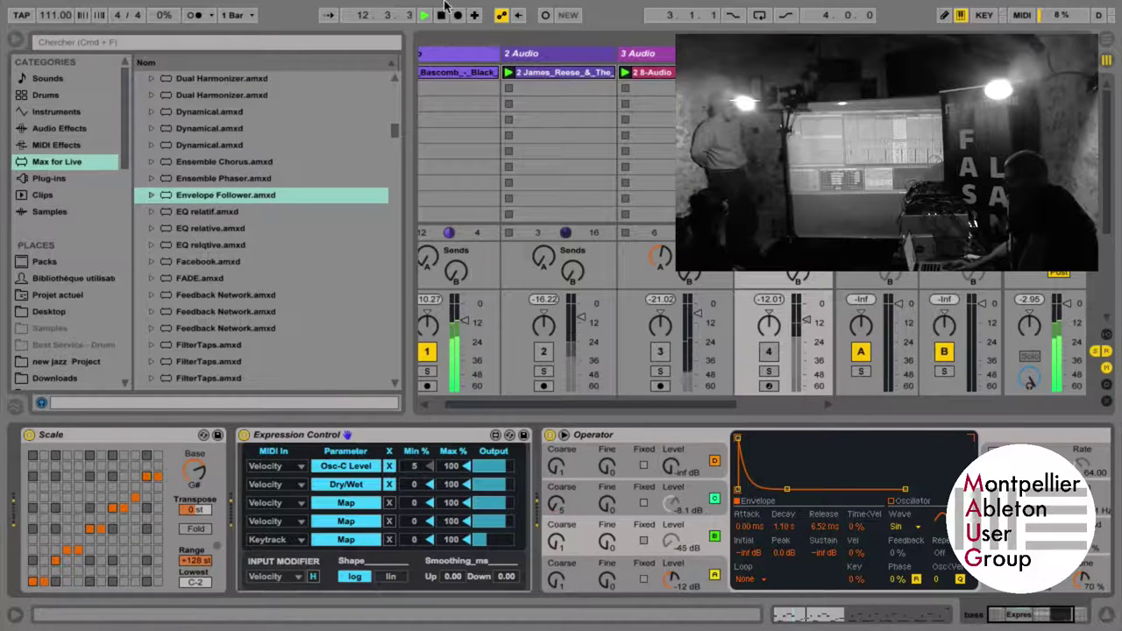
Step: Limit the Envelope Follower's Osc-B Level mapping to a minimum of 50 and maximum of 87, and unmute the bass track
{"action": "left_click", "coordinate": [473, 74]}
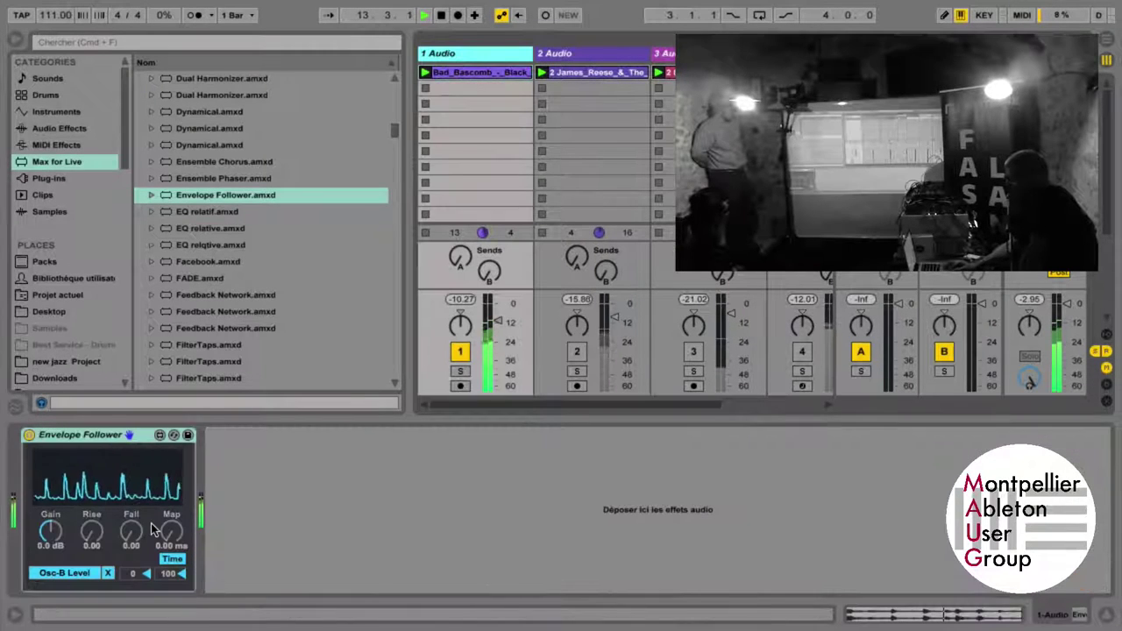
{"action": "left_click_drag", "start_coordinate": [137, 574], "coordinate": [170, 586]}
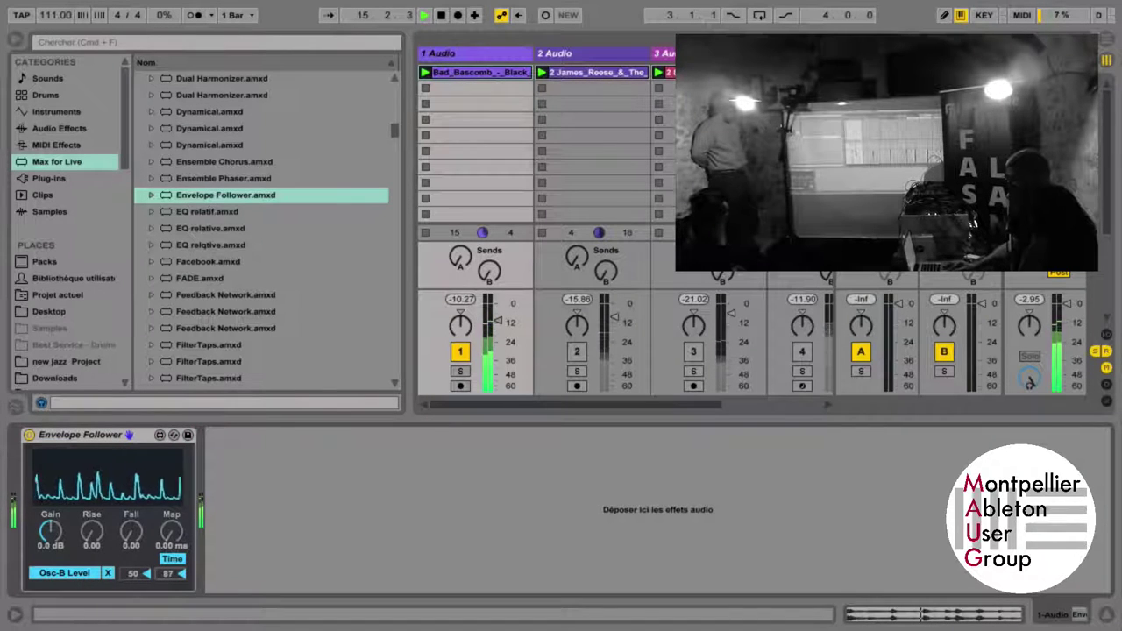
{"action": "left_click", "coordinate": [797, 54]}
{"action": "left_click", "coordinate": [664, 536]}
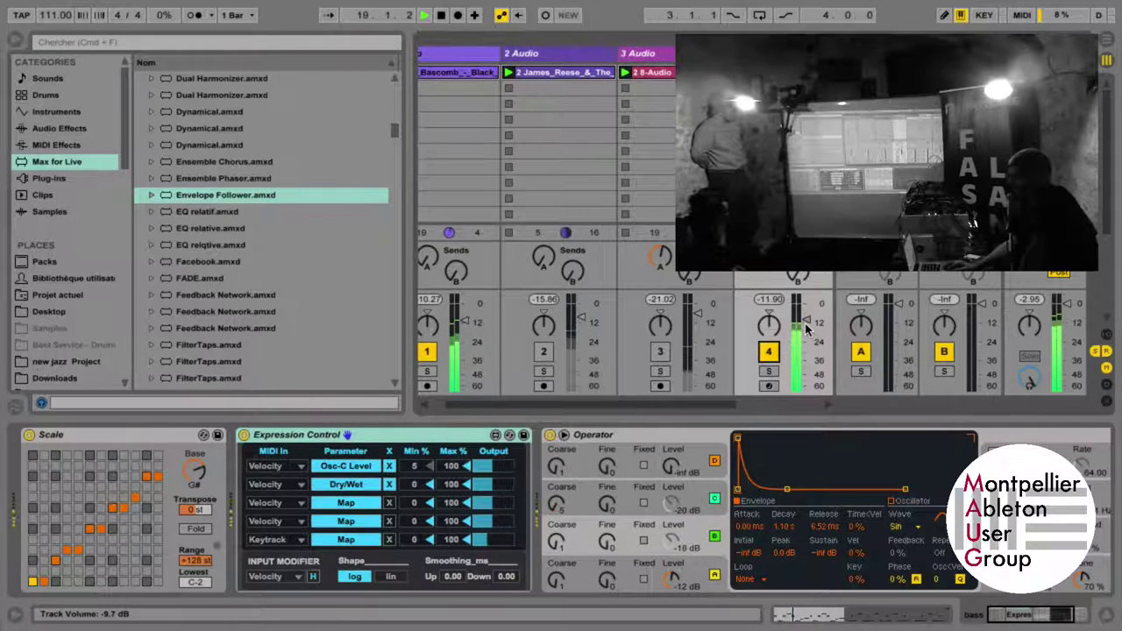
{"action": "left_click", "coordinate": [773, 374]}
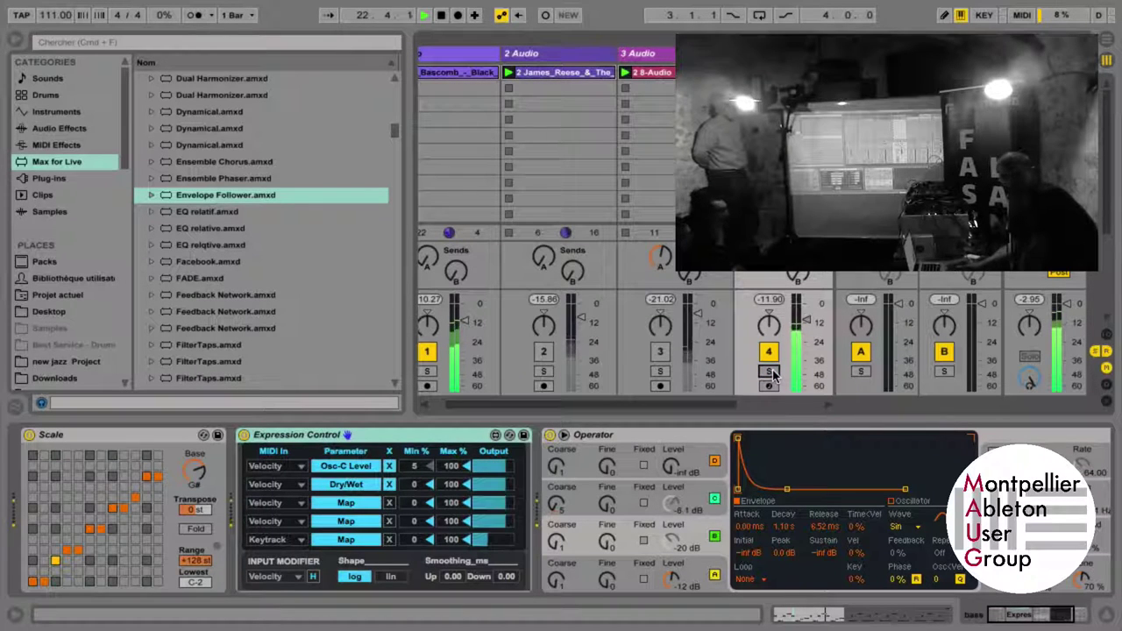
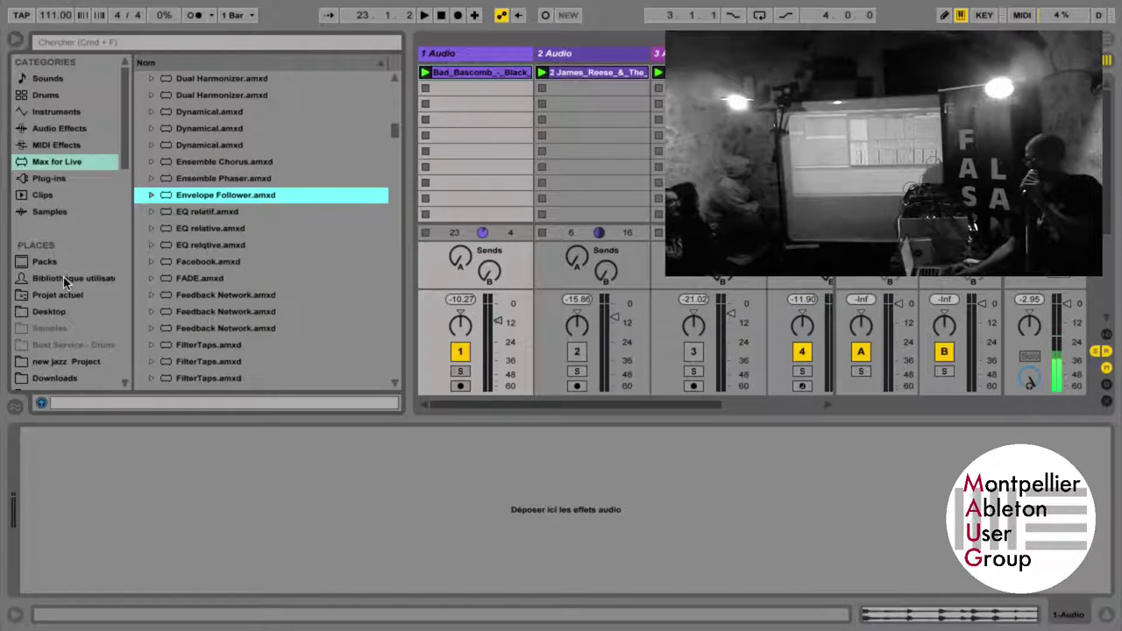
Step: Search the user library for "fac" and add Facebook.amxd from max4live presets to the 1 Audio track
{"action": "left_click", "coordinate": [169, 44]}
{"action": "type", "text": "fsace"}
{"action": "key", "text": "BackSpace"}
{"action": "key", "text": "BackSpace"}
{"action": "key", "text": "BackSpace"}
{"action": "key", "text": "BackSpace"}
{"action": "key", "text": "BackSpace"}
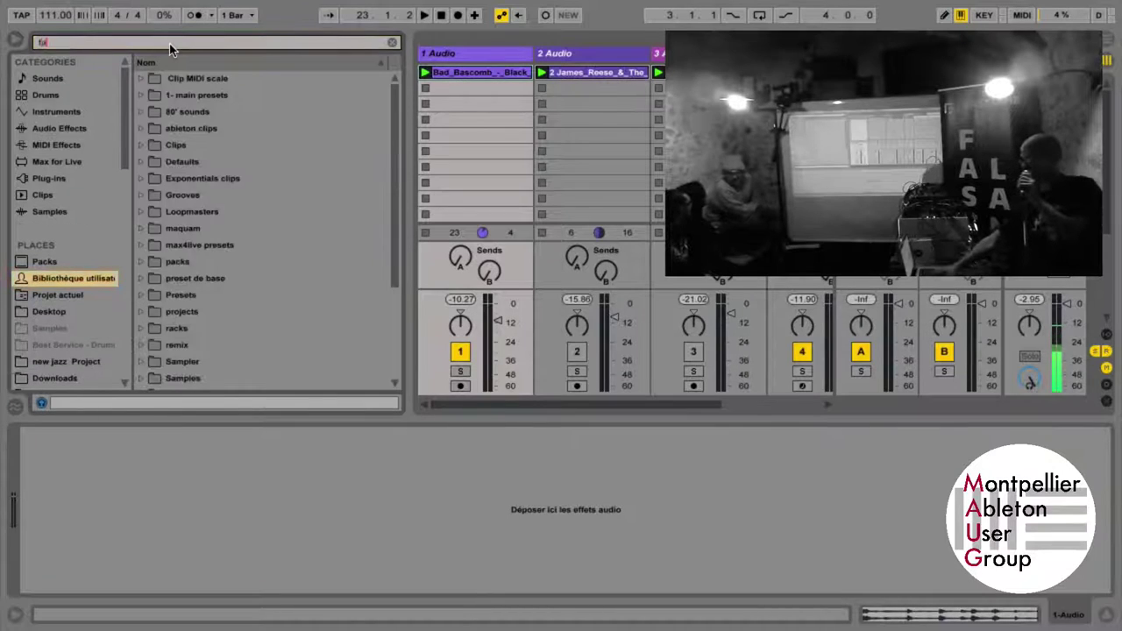
{"action": "type", "text": "facw"}
{"action": "key", "text": "BackSpace"}
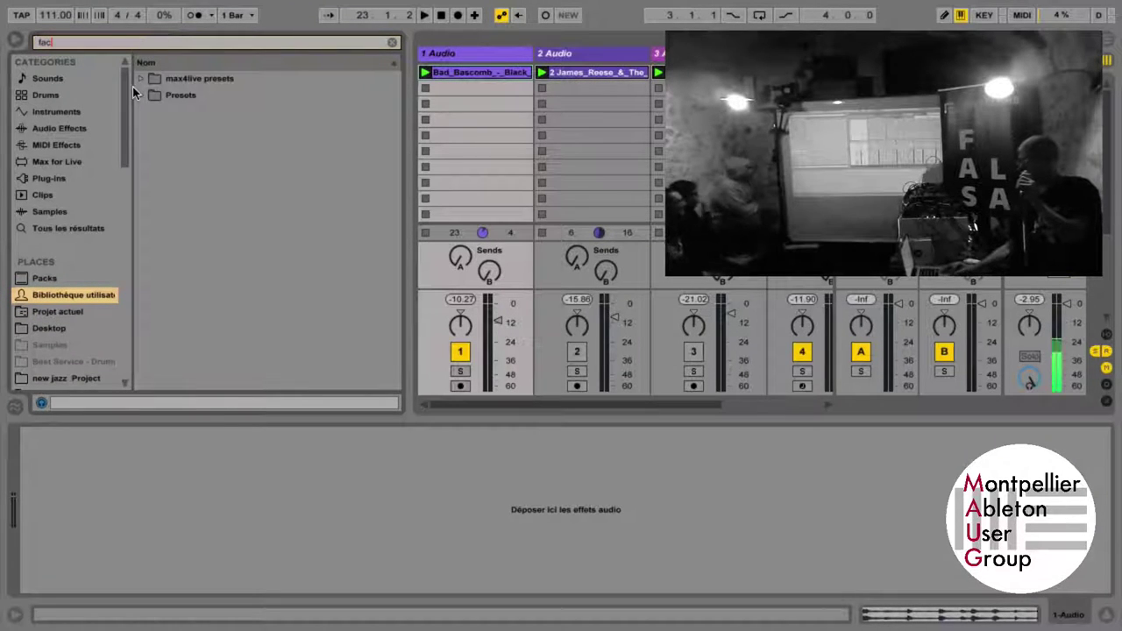
{"action": "left_click", "coordinate": [139, 78]}
{"action": "left_click_drag", "start_coordinate": [187, 95], "coordinate": [461, 116]}
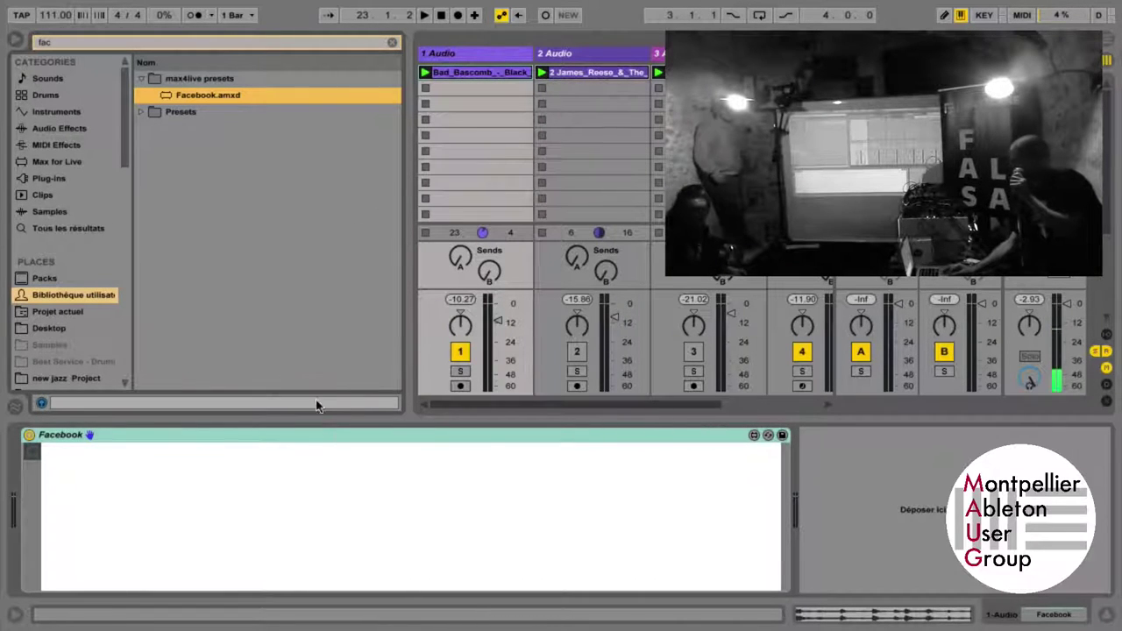
Step: Remove the Facebook device from 1 Audio and return the browser to the unfiltered Max for Live list
{"action": "left_click", "coordinate": [321, 436]}
{"action": "key", "text": "Delete"}
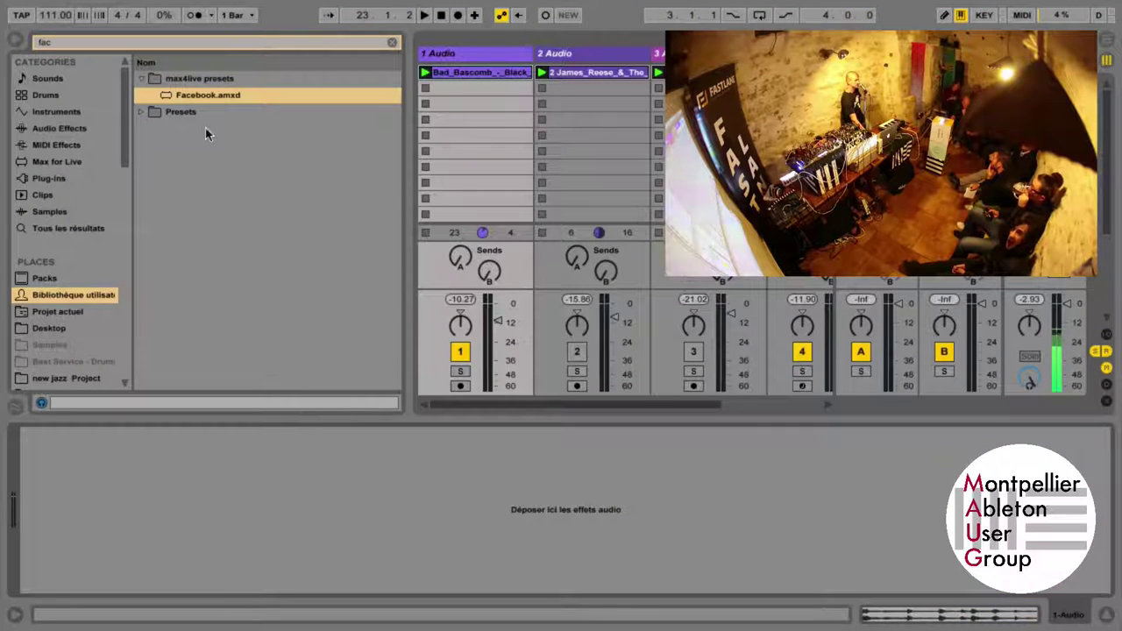
{"action": "left_click", "coordinate": [61, 162]}
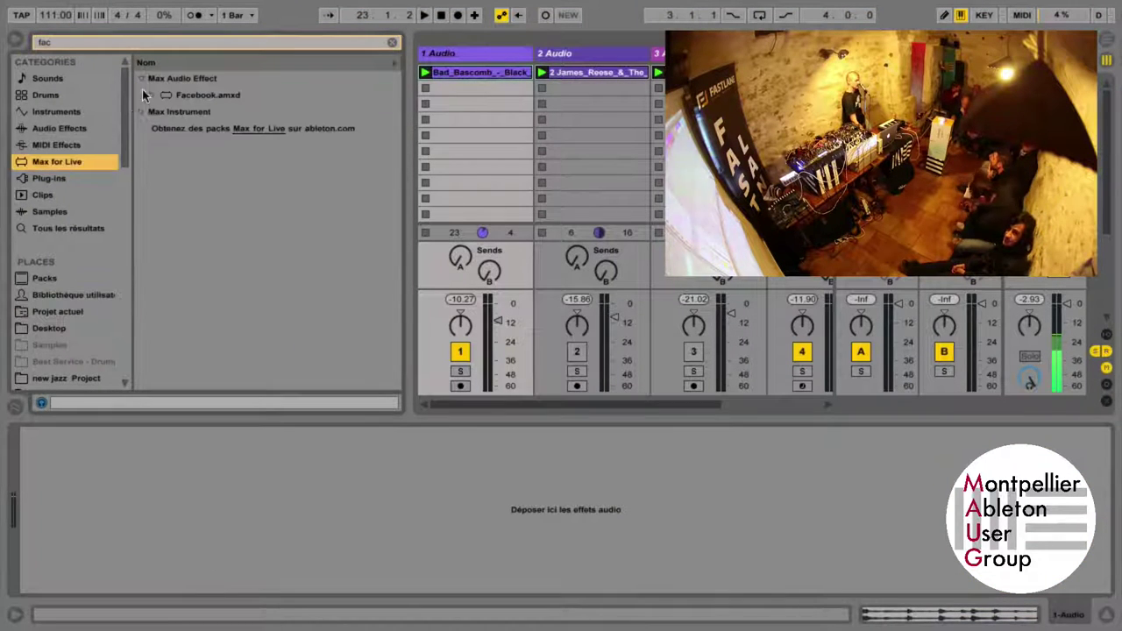
{"action": "left_click", "coordinate": [66, 42]}
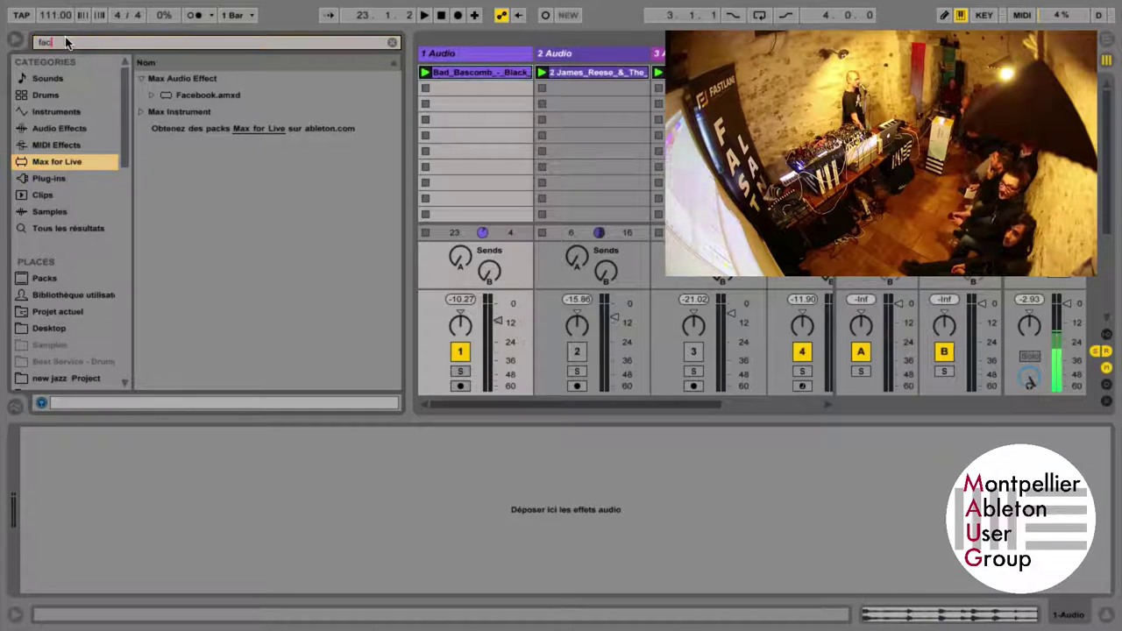
{"action": "key", "text": "BackSpace"}
{"action": "key", "text": "BackSpace"}
{"action": "key", "text": "BackSpace"}
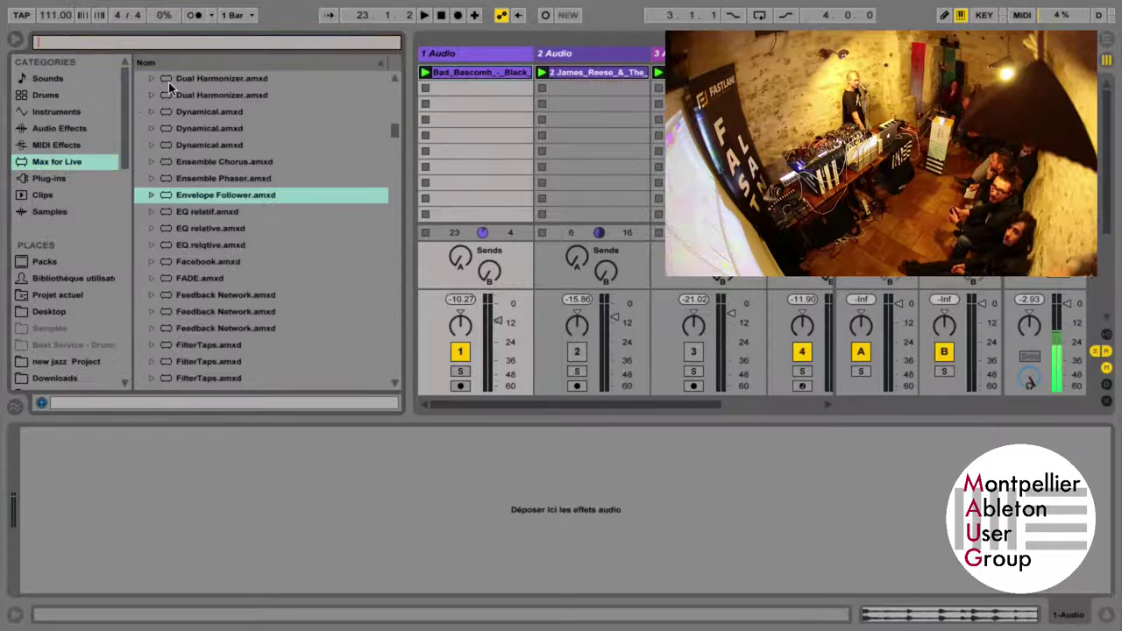
Step: Add the blank Max Audio Effect to the Master track and open it in the Max editor
{"action": "scroll", "coordinate": [172, 123], "scroll_direction": "up", "scroll_amount": 15}
{"action": "left_click_drag", "start_coordinate": [177, 96], "coordinate": [1030, 377]}
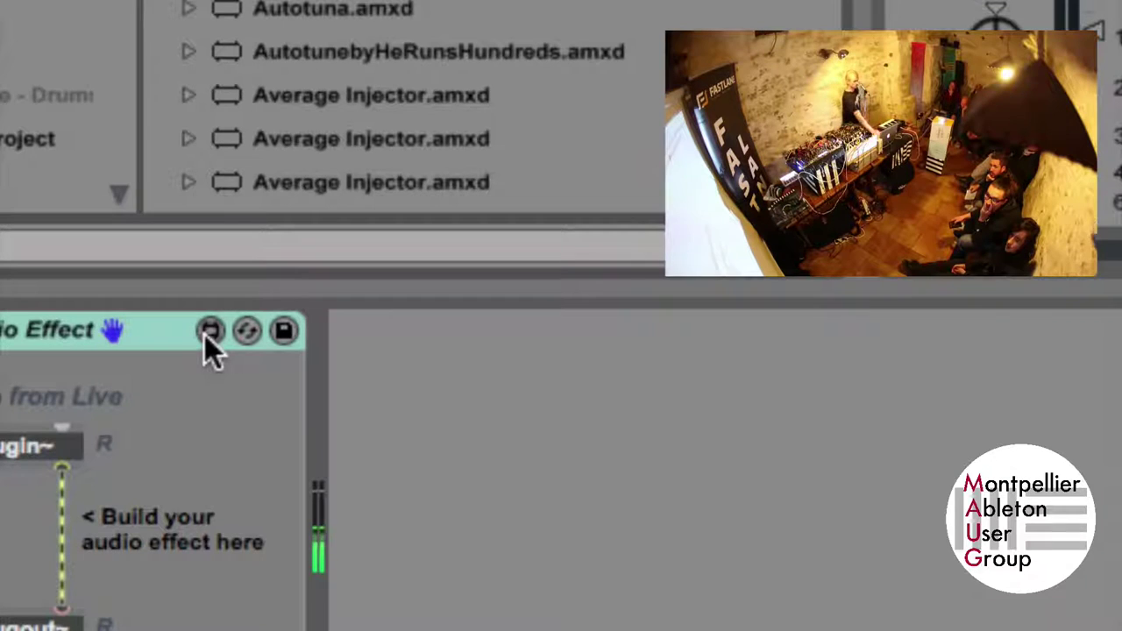
{"action": "left_click", "coordinate": [205, 335]}
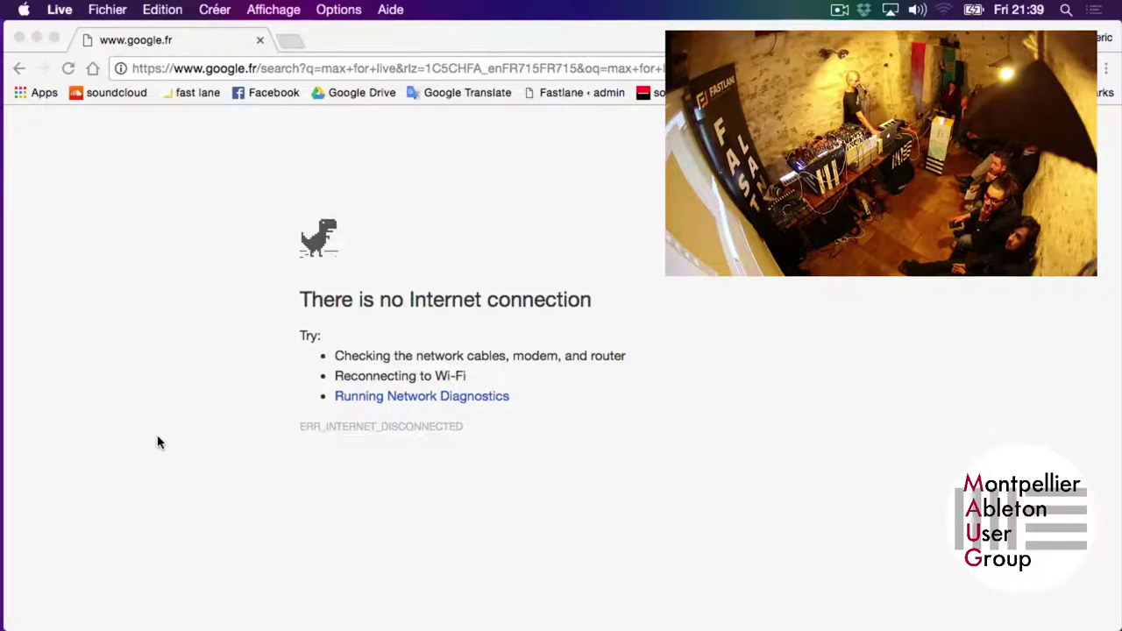
{"action": "key", "text": "super+Tab"}
{"action": "key", "text": "super+Tab"}
{"action": "key", "text": "super+Tab"}
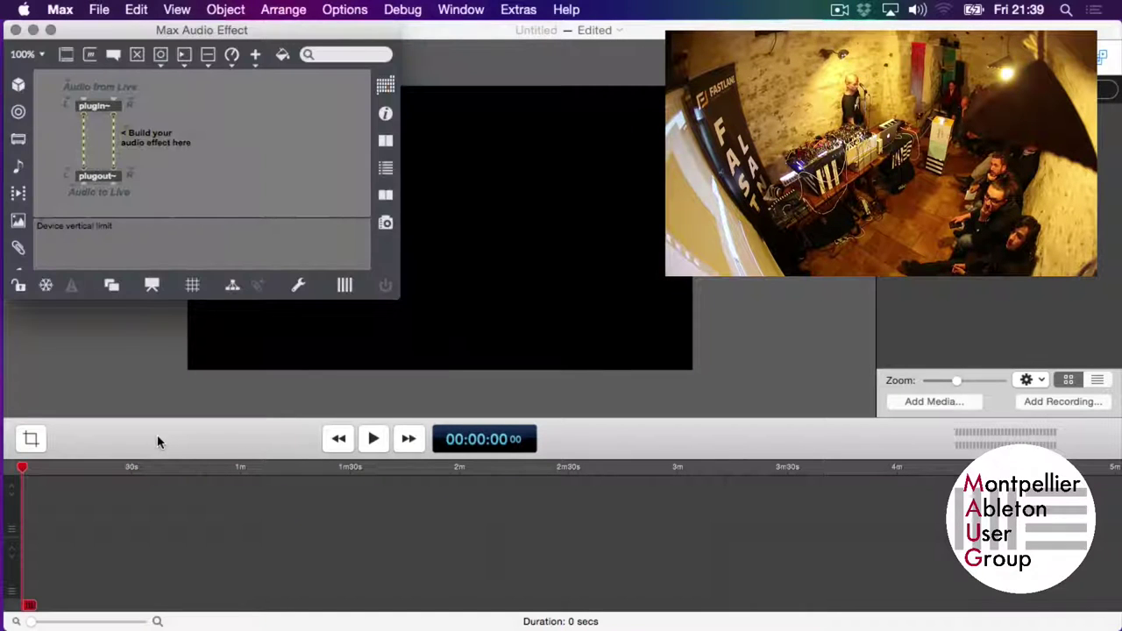
{"action": "key", "text": "super+Tab"}
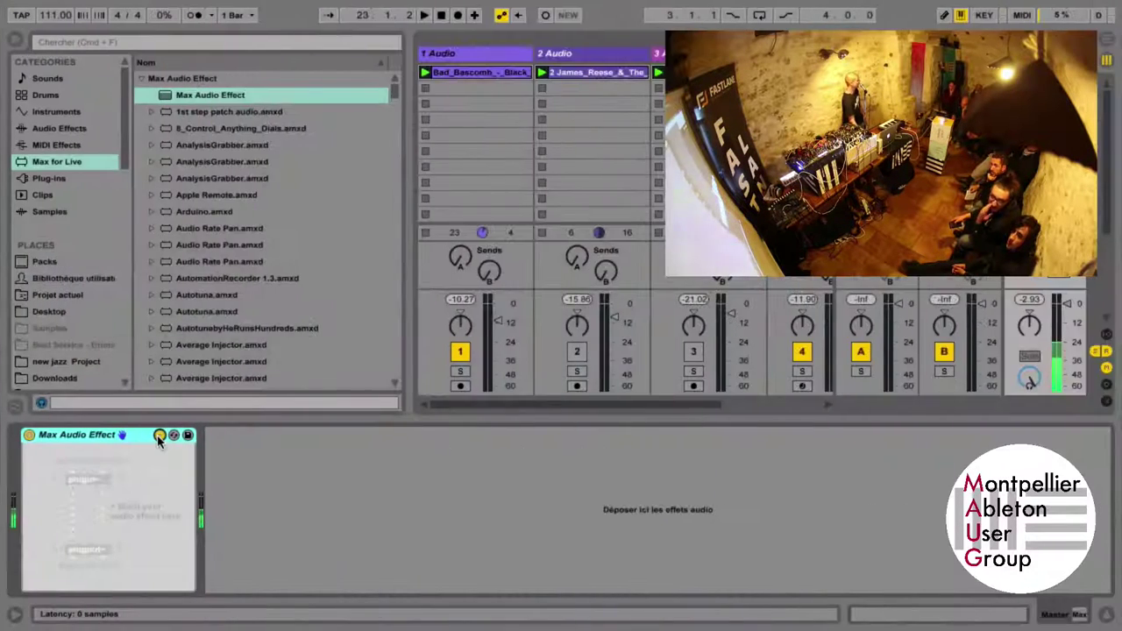
{"action": "left_click", "coordinate": [160, 439]}
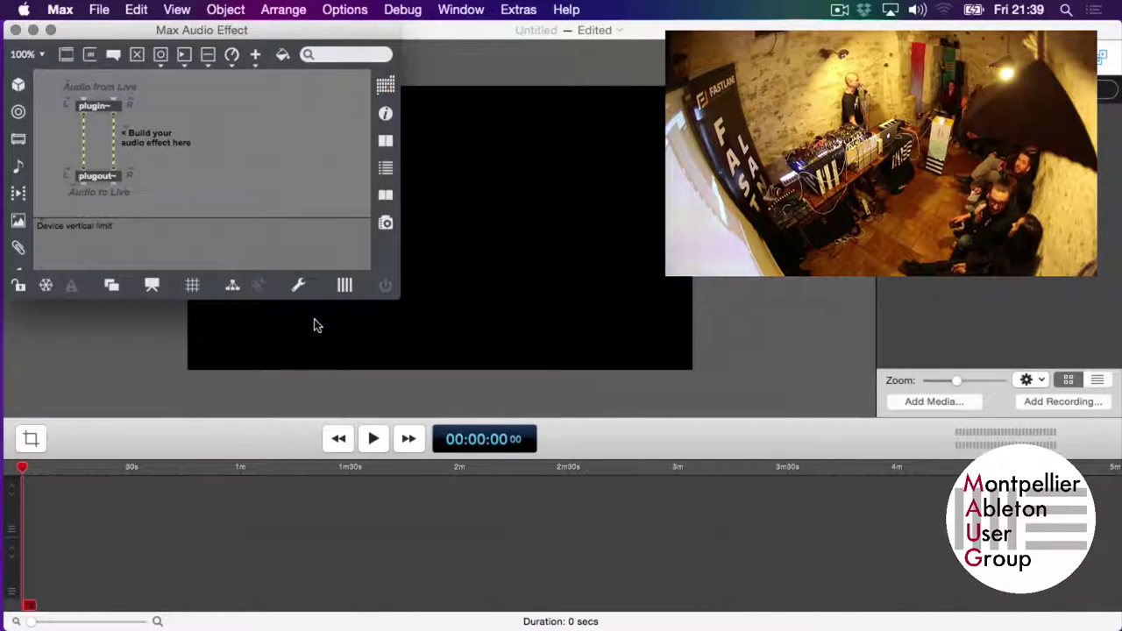
Step: Enlarge the patcher window and spread the plugin~ and plugout~ objects far apart vertically
{"action": "left_click_drag", "start_coordinate": [400, 286], "coordinate": [722, 605]}
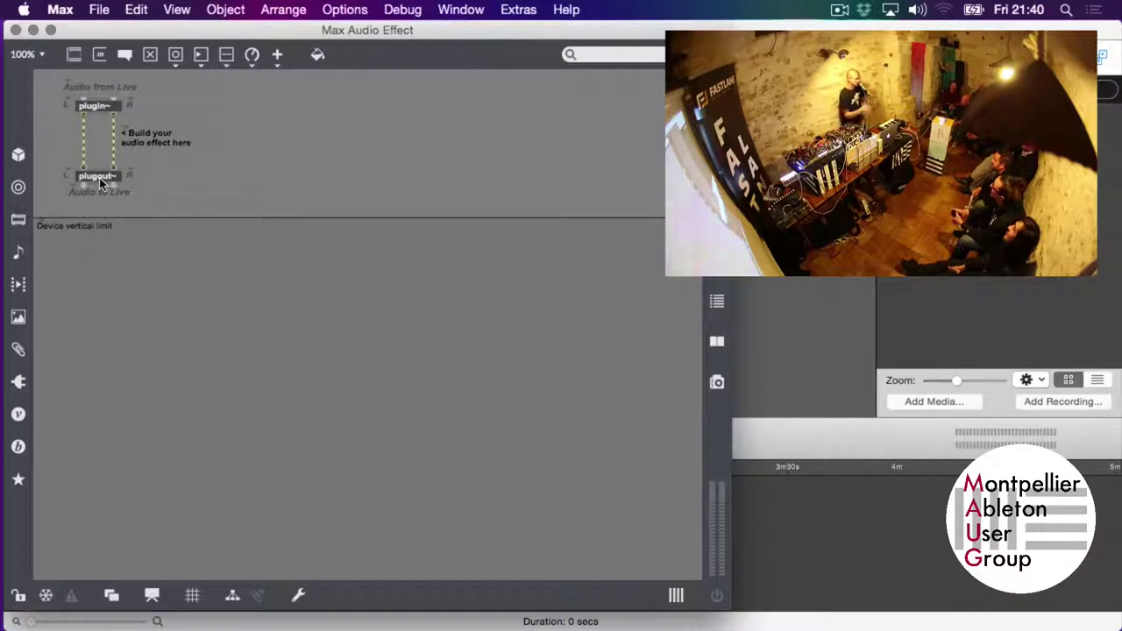
{"action": "left_click_drag", "start_coordinate": [98, 180], "coordinate": [268, 499]}
{"action": "left_click_drag", "start_coordinate": [110, 107], "coordinate": [286, 121]}
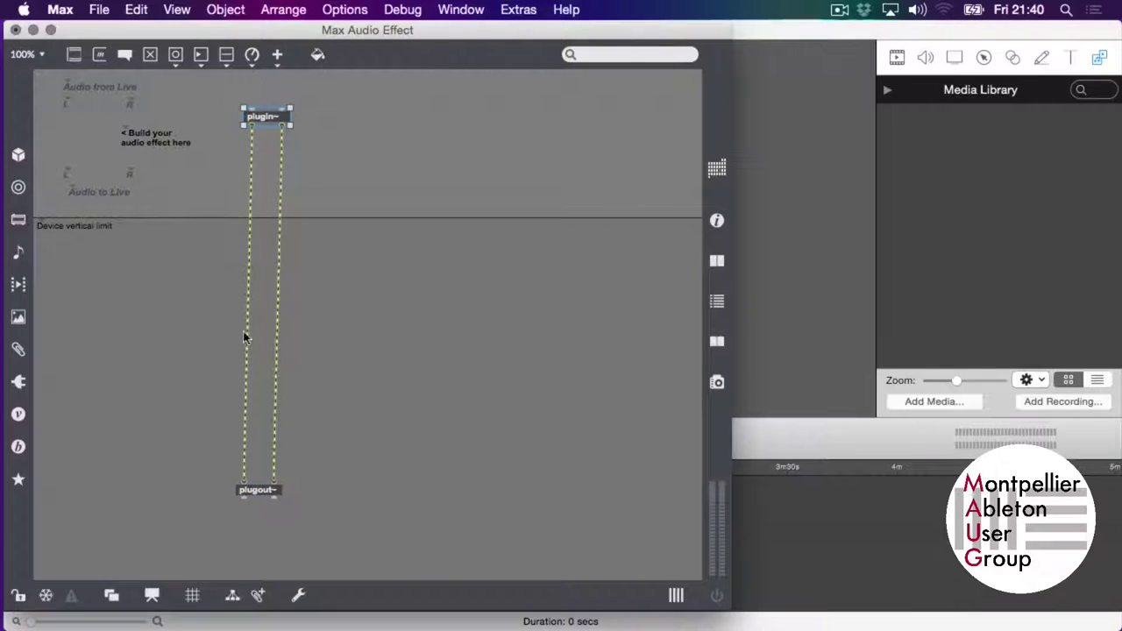
Step: Delete both patch cables running between the plugin~ and plugout~ objects
{"action": "left_click", "coordinate": [279, 251]}
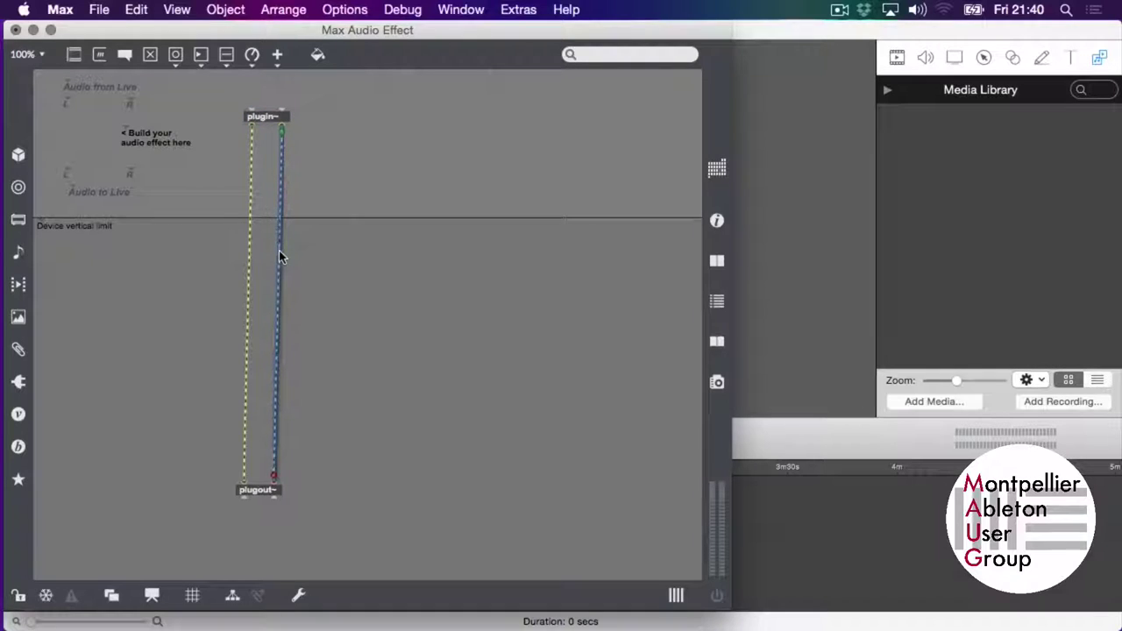
{"action": "key", "text": "BackSpace"}
{"action": "left_click", "coordinate": [249, 250]}
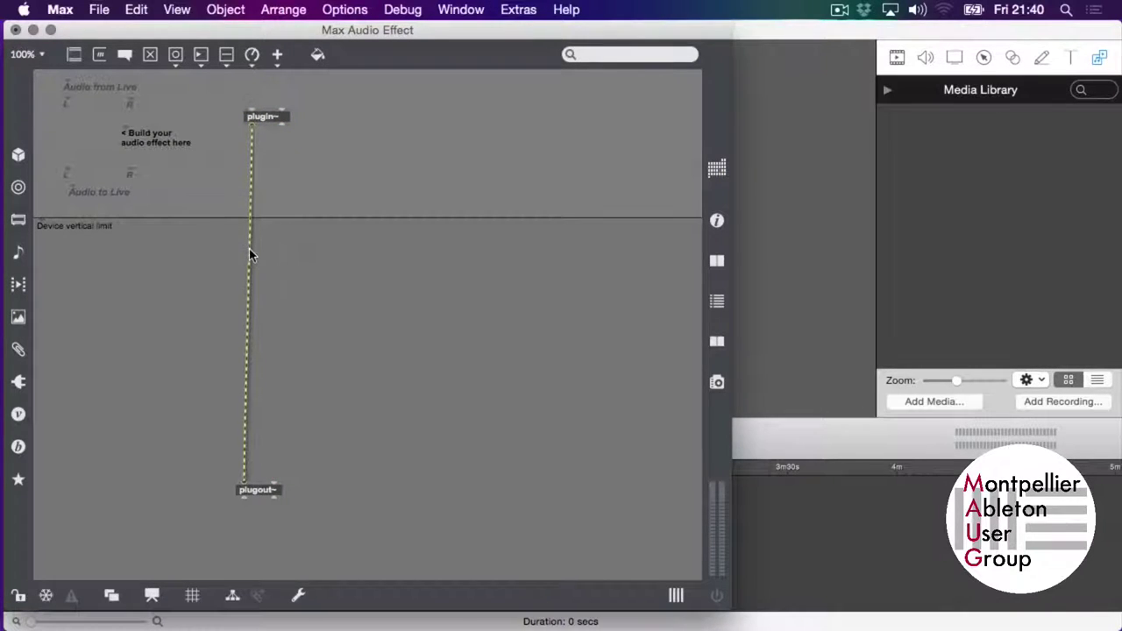
{"action": "key", "text": "BackSpace"}
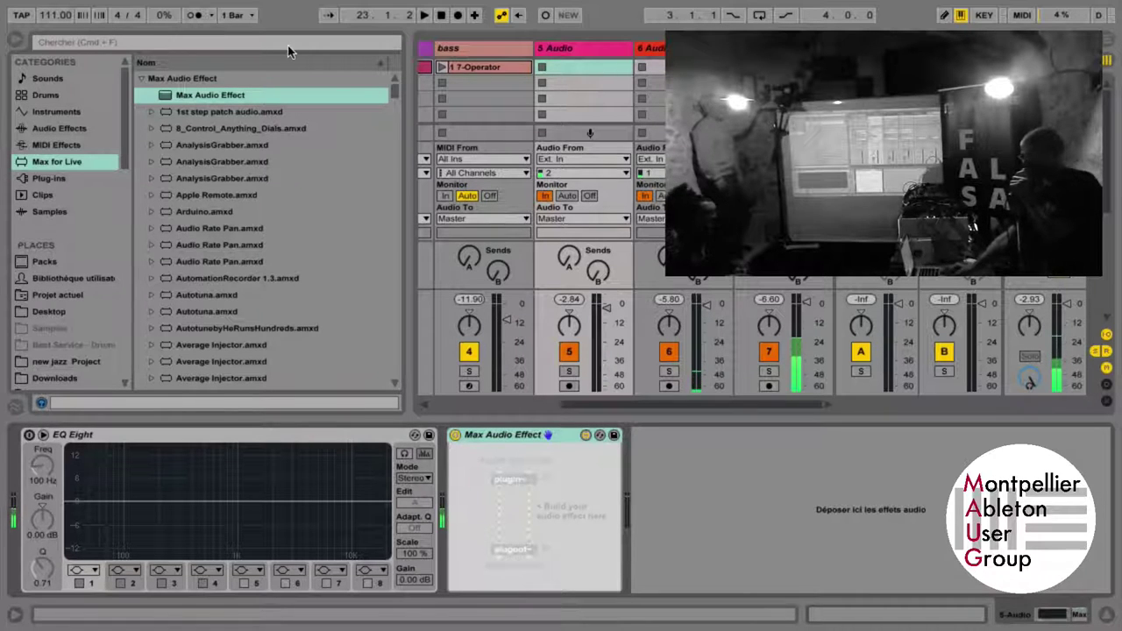
Step: Hide the browser in Ableton Live and select the 5 Audio track that holds the Max Audio Effect
{"action": "left_click", "coordinate": [13, 42]}
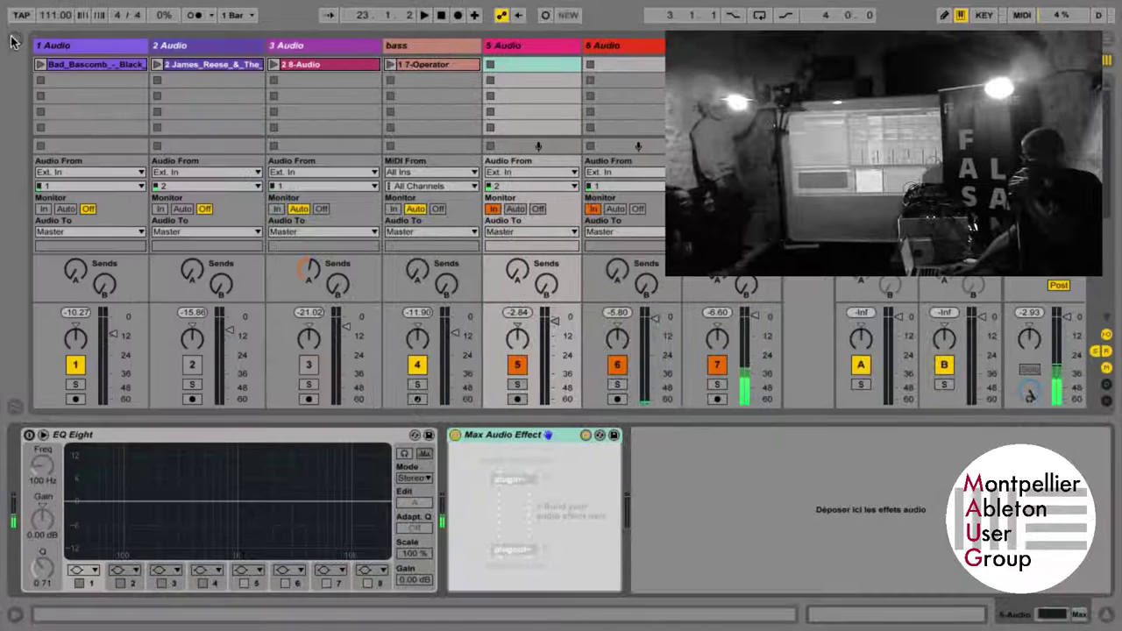
{"action": "left_click", "coordinate": [522, 45]}
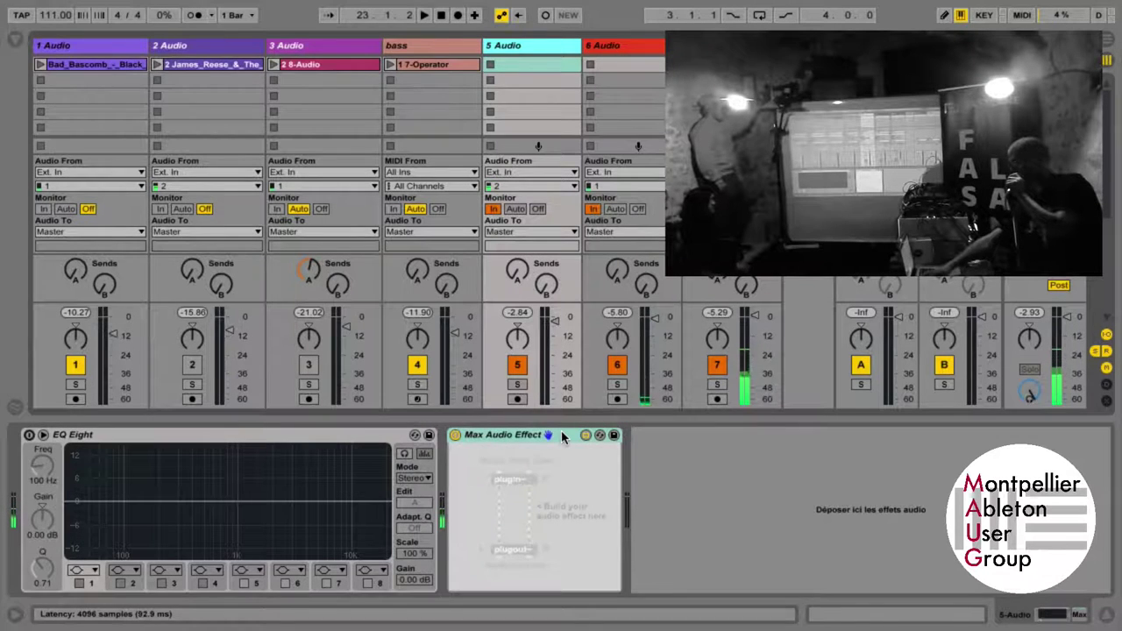
Step: Switch to Max, create a cycle~ object between plugin~ and plugout~, and connect its output to plugout~'s left inlet
{"action": "key", "text": "ctrl+Left"}
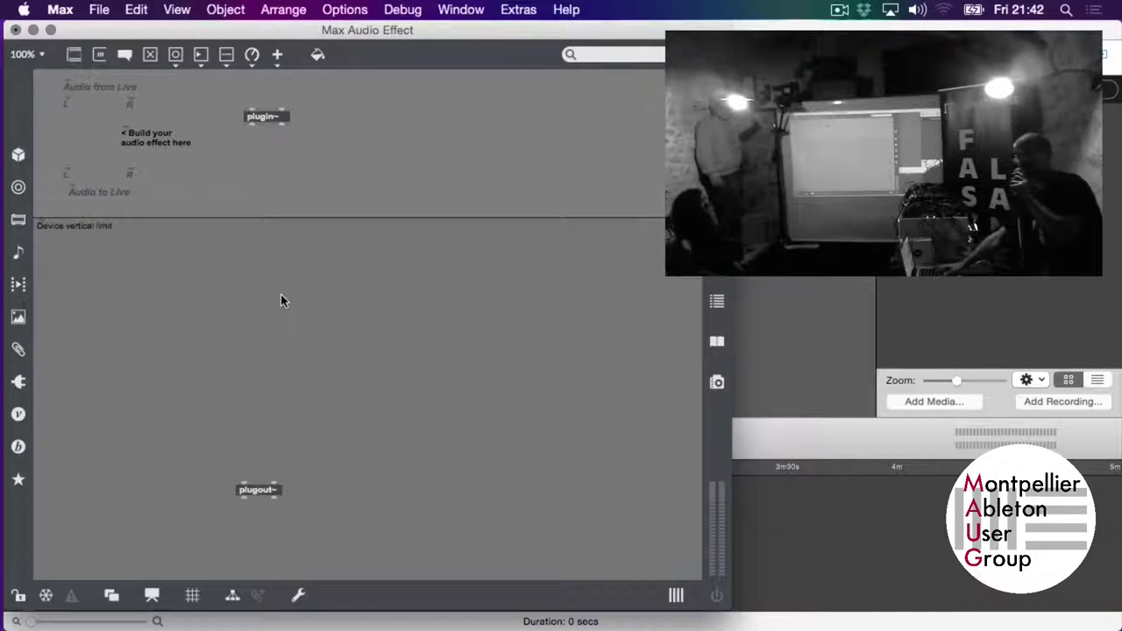
{"action": "key", "text": "n"}
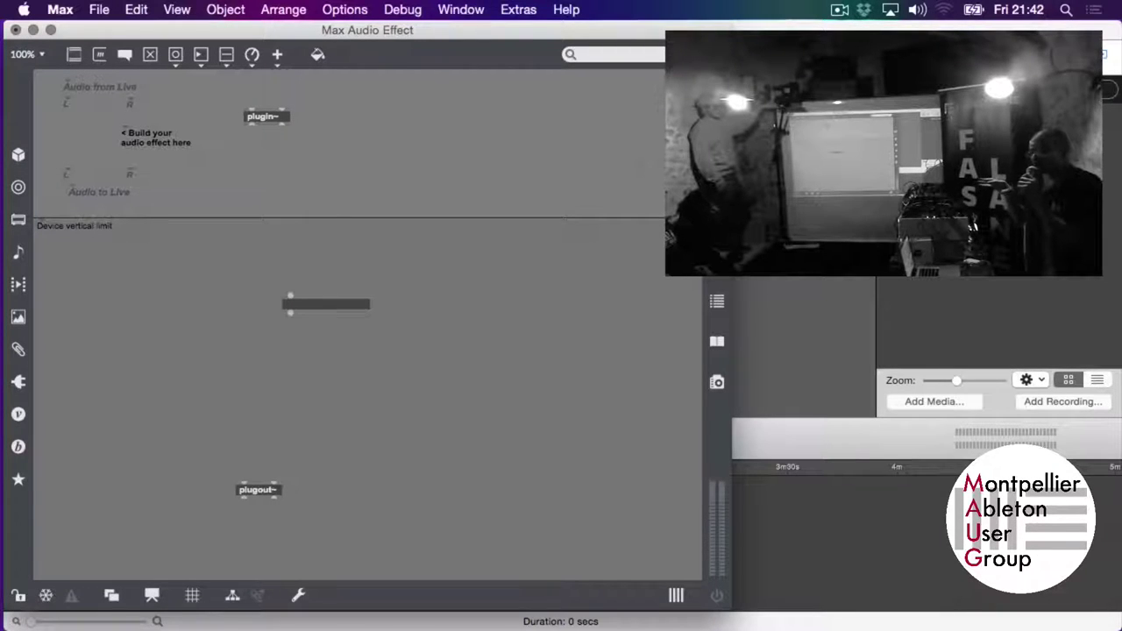
{"action": "type", "text": "cy"}
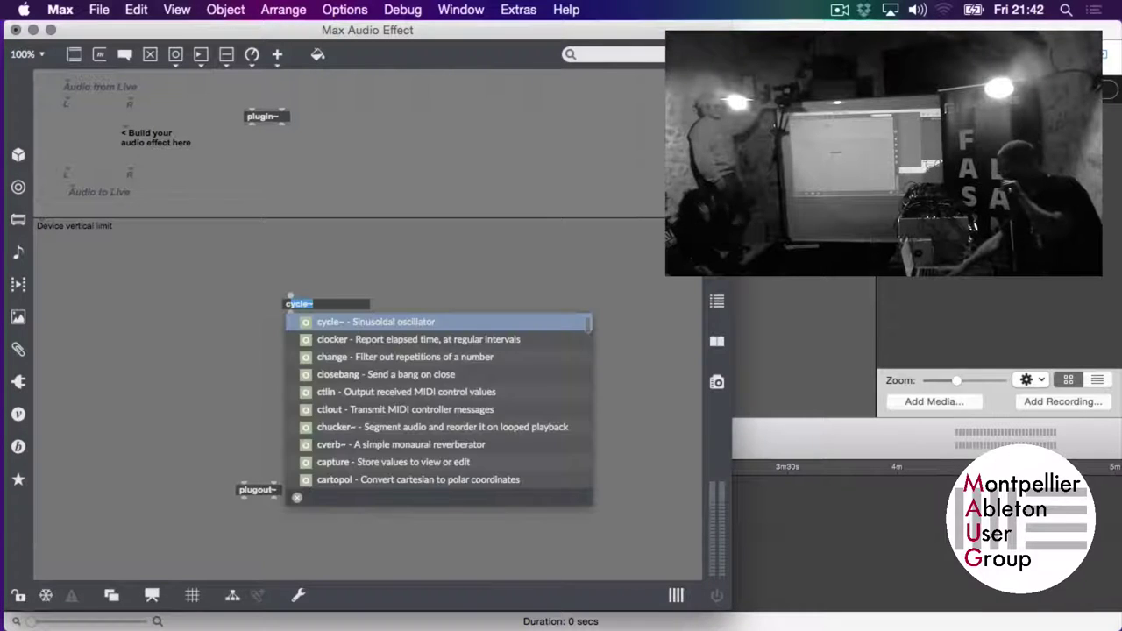
{"action": "type", "text": "cle"}
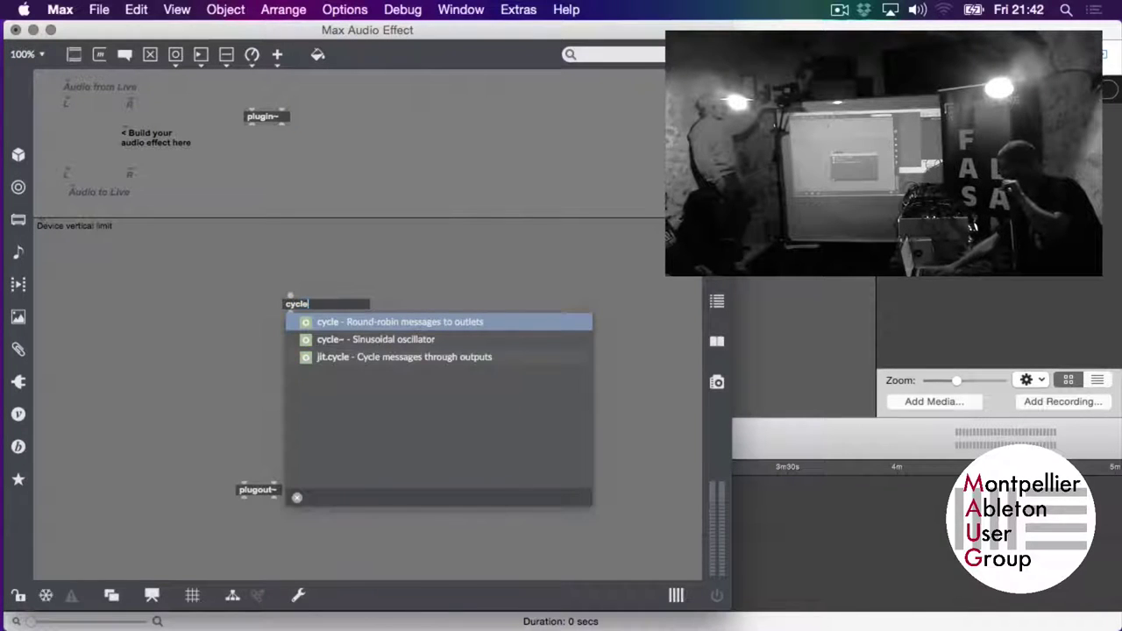
{"action": "type", "text": "~"}
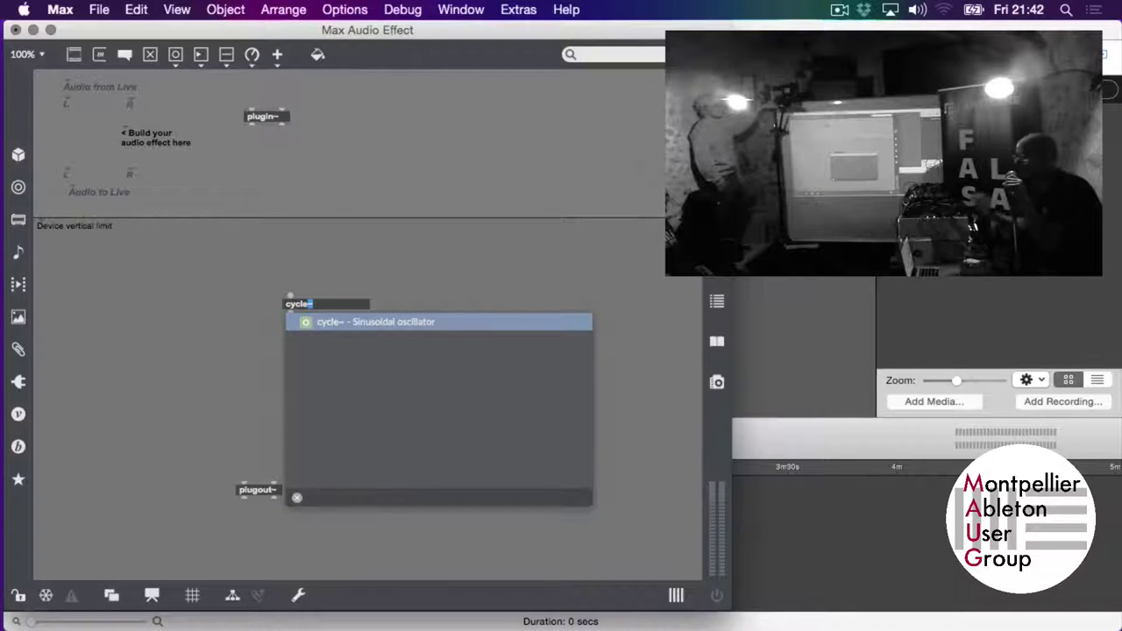
{"action": "left_click", "coordinate": [288, 272]}
{"action": "left_click_drag", "start_coordinate": [299, 303], "coordinate": [245, 476]}
{"action": "left_click", "coordinate": [262, 286]}
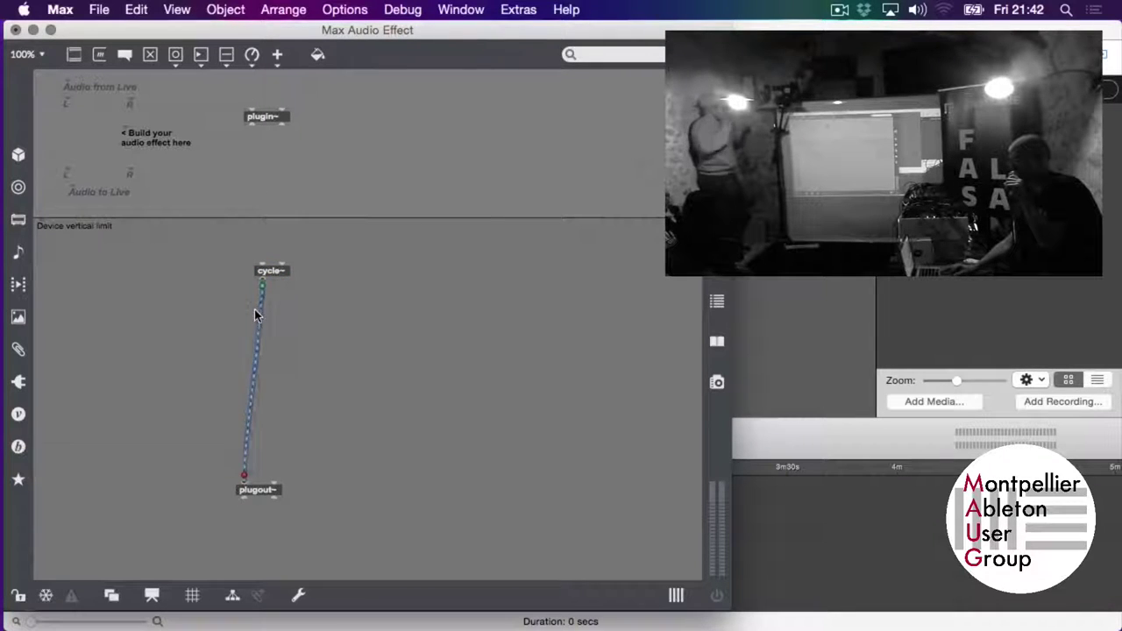
Step: Give the cycle~ oscillator a frequency argument of 200
{"action": "double_click", "coordinate": [273, 271]}
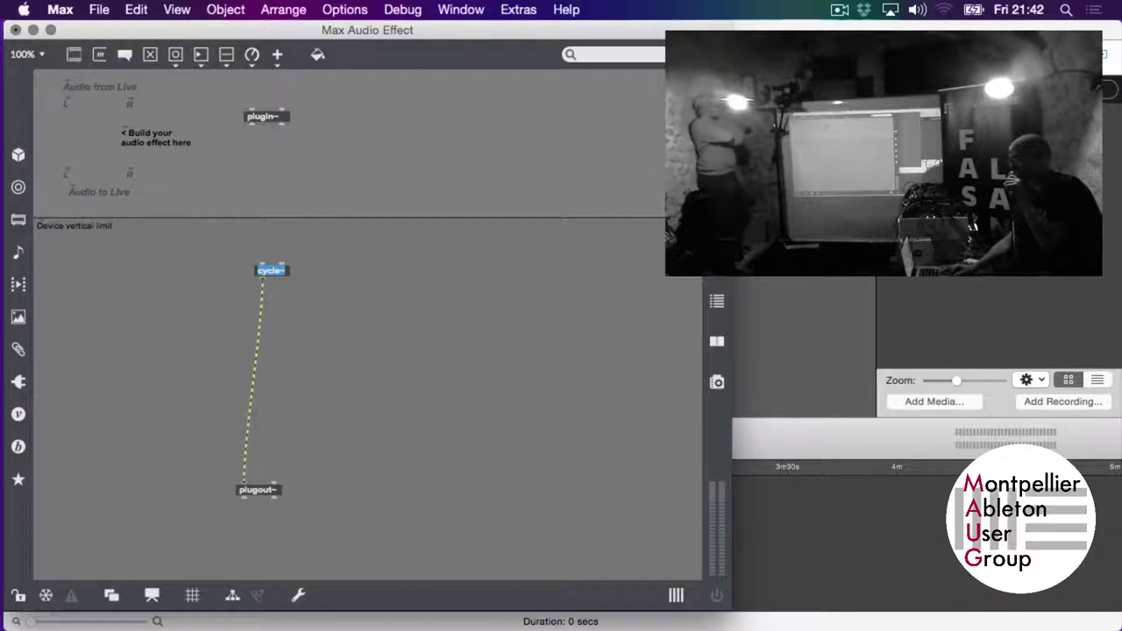
{"action": "type", "text": "-"}
{"action": "key", "text": "BackSpace"}
{"action": "type", "text": "cycl"}
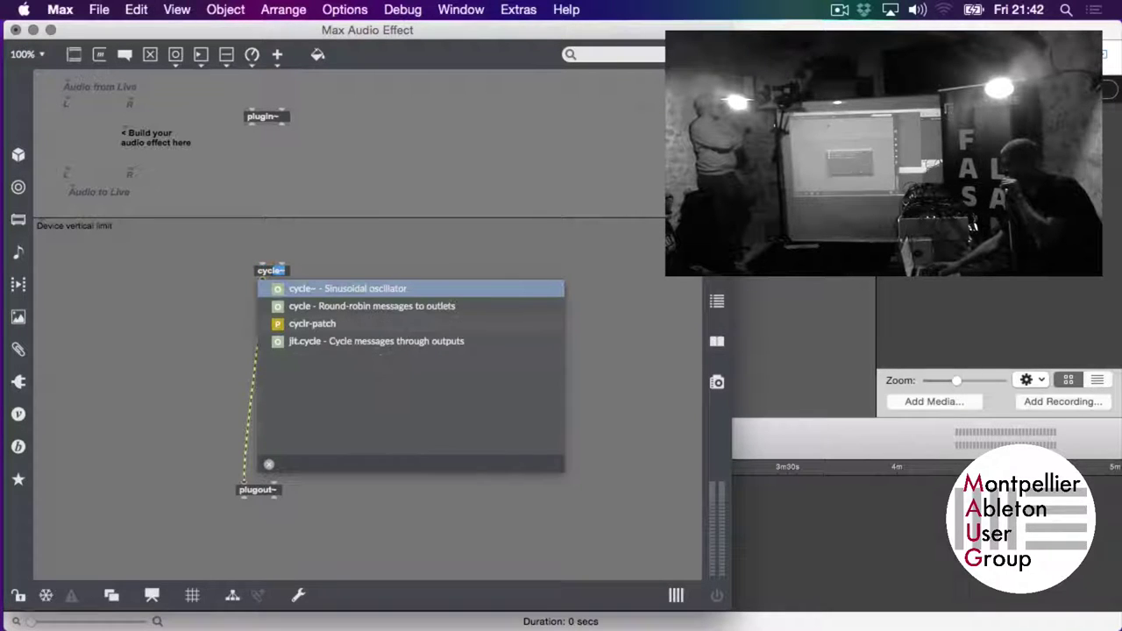
{"action": "type", "text": "e~"}
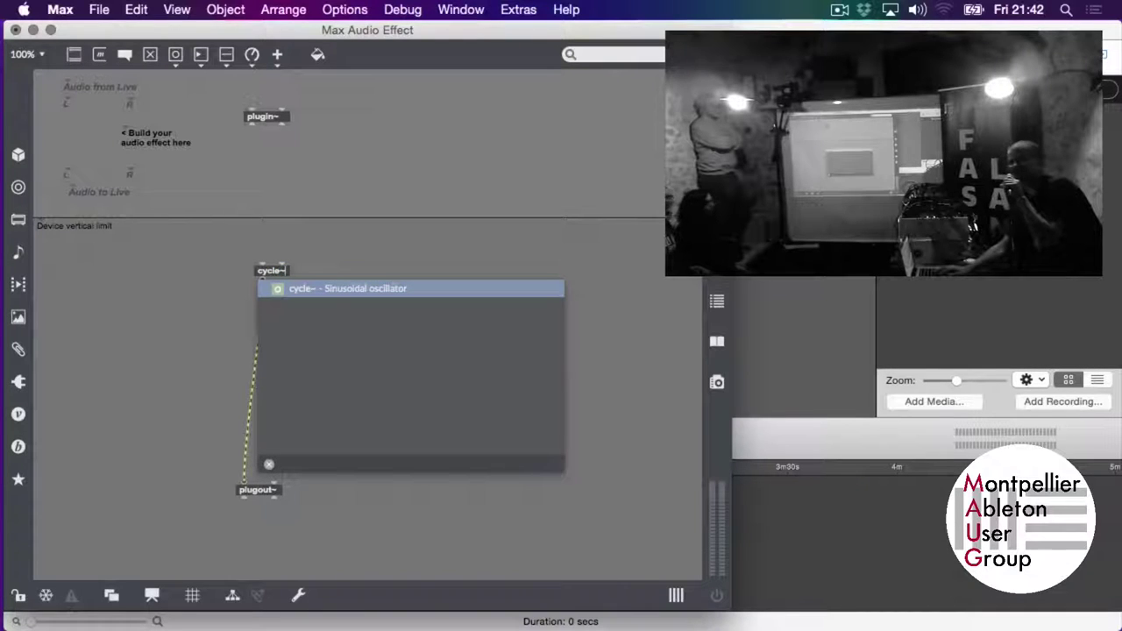
{"action": "type", "text": " 2"}
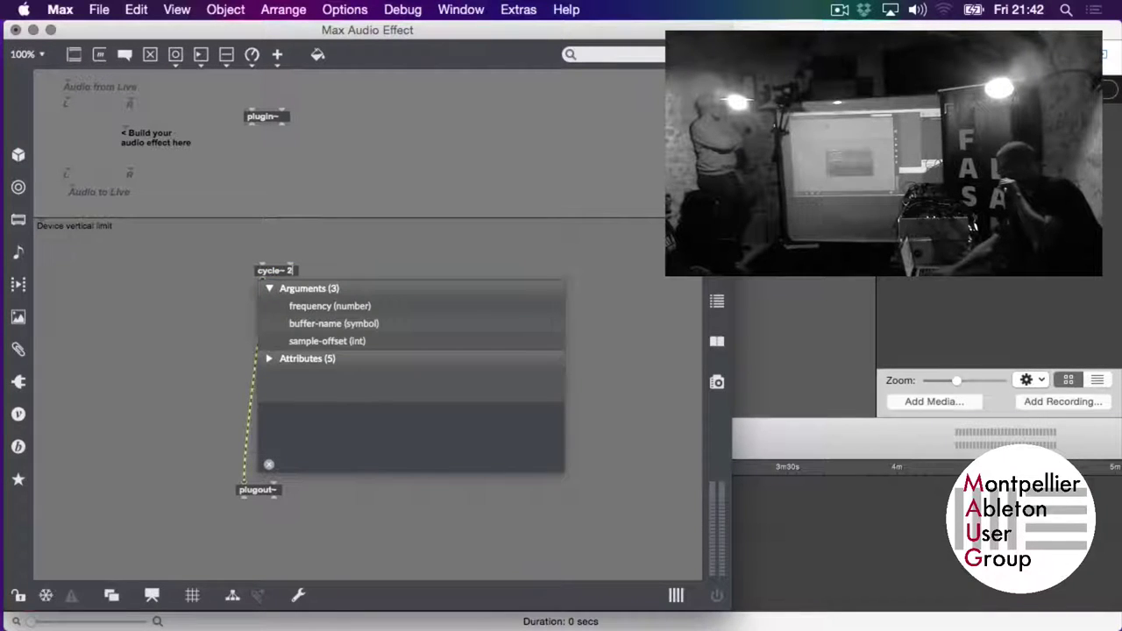
{"action": "type", "text": "00"}
{"action": "key", "text": "Return"}
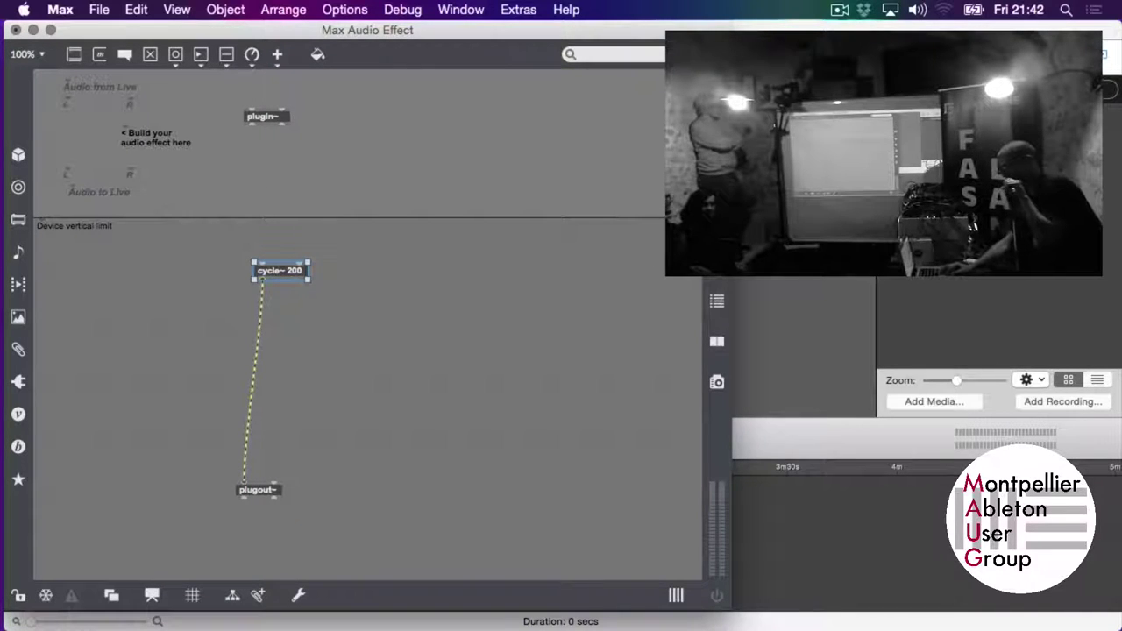
Step: Delete the patch cable between cycle~ 200 and plugout~, and move cycle~ 200 aside, clear of the direct signal path
{"action": "left_click", "coordinate": [257, 328]}
{"action": "key", "text": "BackSpace"}
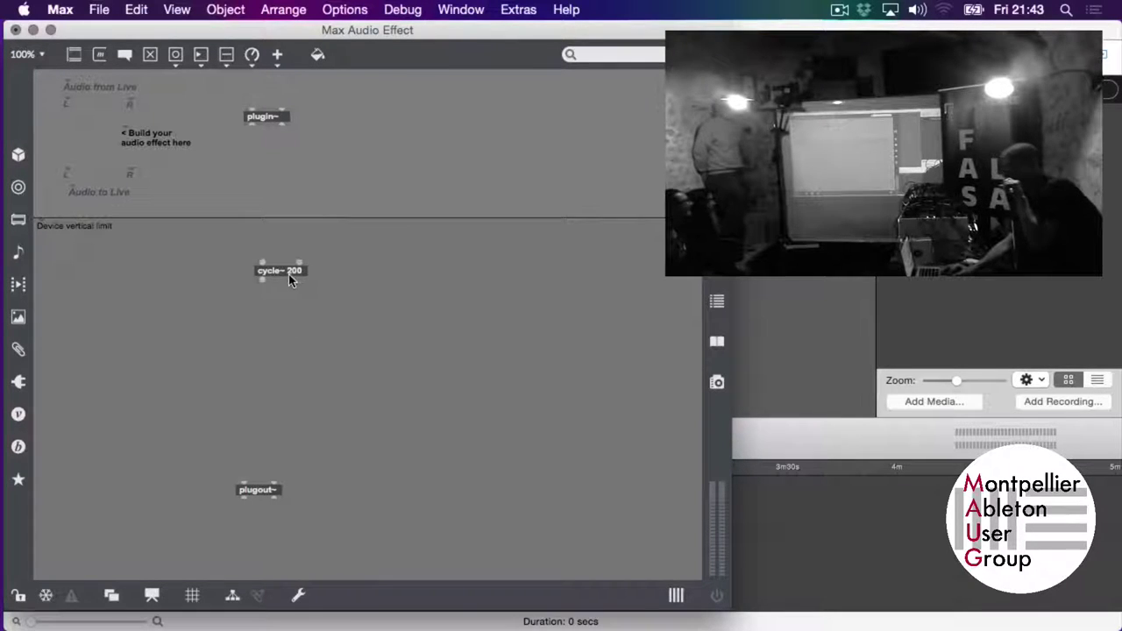
{"action": "left_click_drag", "start_coordinate": [286, 272], "coordinate": [360, 284]}
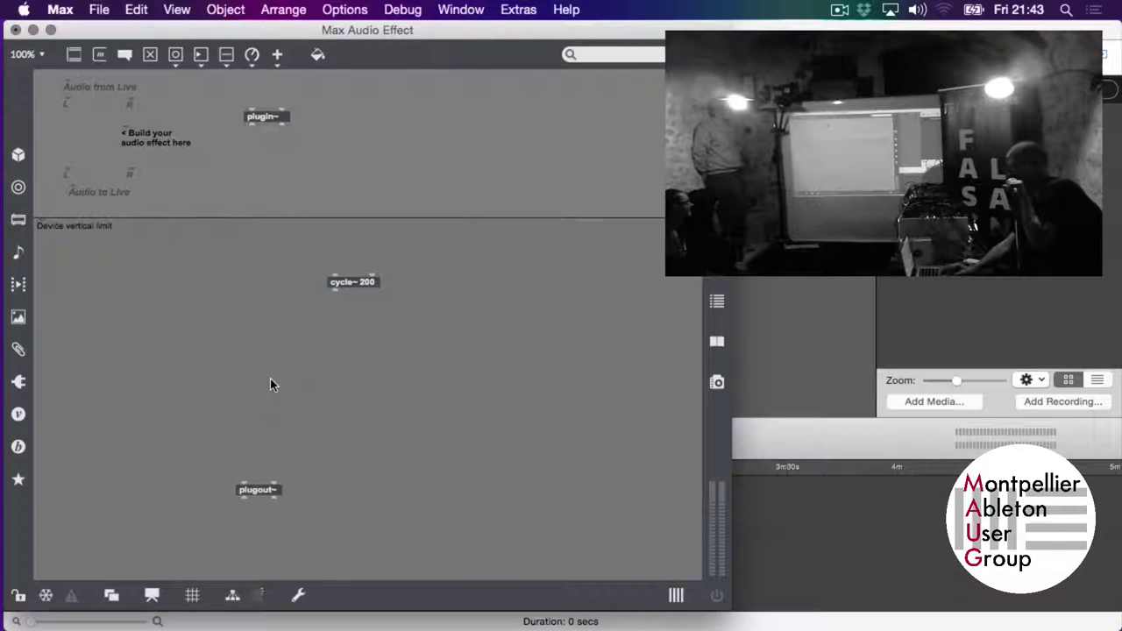
Step: Create a *~ signal multiplier object between plugin~ and plugout~
{"action": "key", "text": "n"}
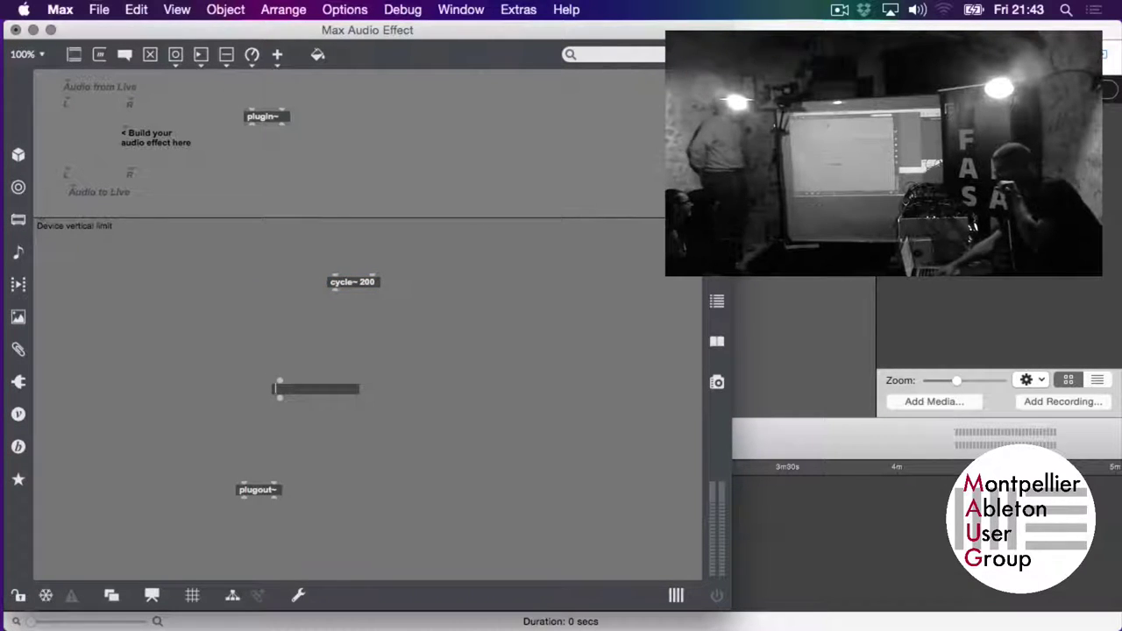
{"action": "type", "text": "*"}
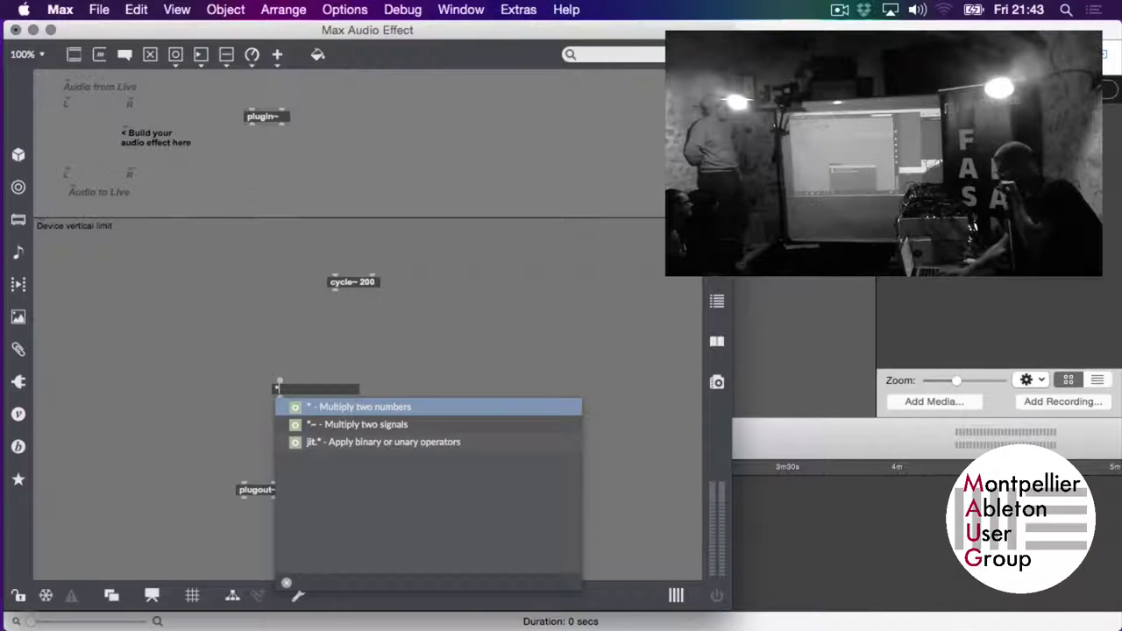
{"action": "type", "text": "~"}
{"action": "left_click", "coordinate": [263, 353]}
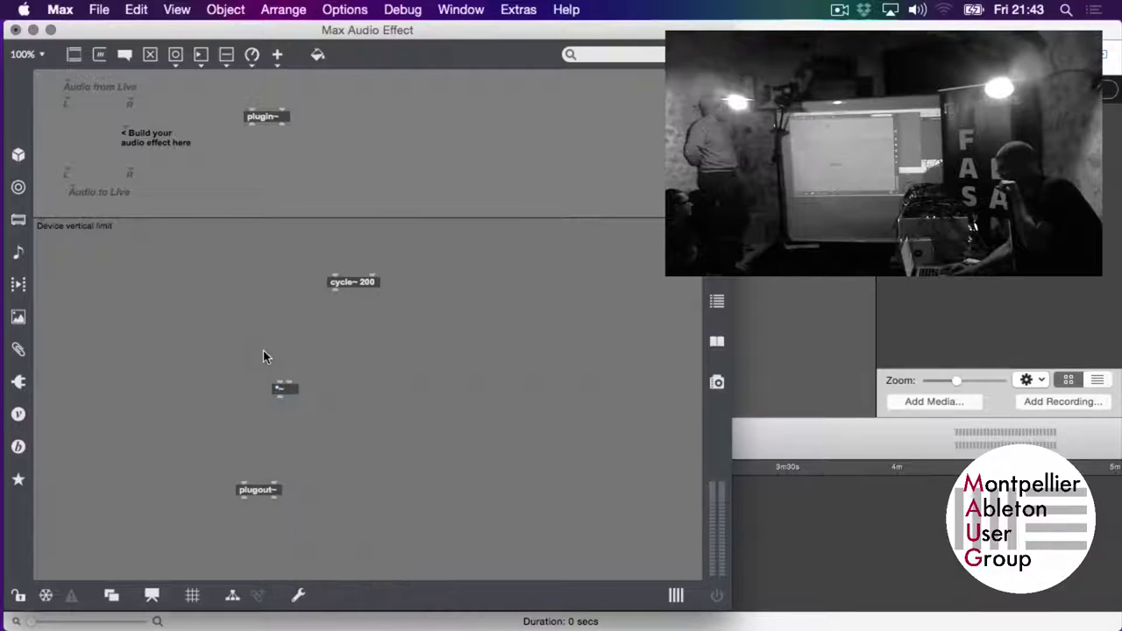
Step: Wire plugin~ to the left inlet of *~, cycle~ 200 to its right inlet, and its output to plugout~'s left inlet
{"action": "left_click_drag", "start_coordinate": [257, 469], "coordinate": [244, 476]}
{"action": "left_click_drag", "start_coordinate": [253, 127], "coordinate": [278, 382]}
{"action": "left_click_drag", "start_coordinate": [335, 290], "coordinate": [287, 388]}
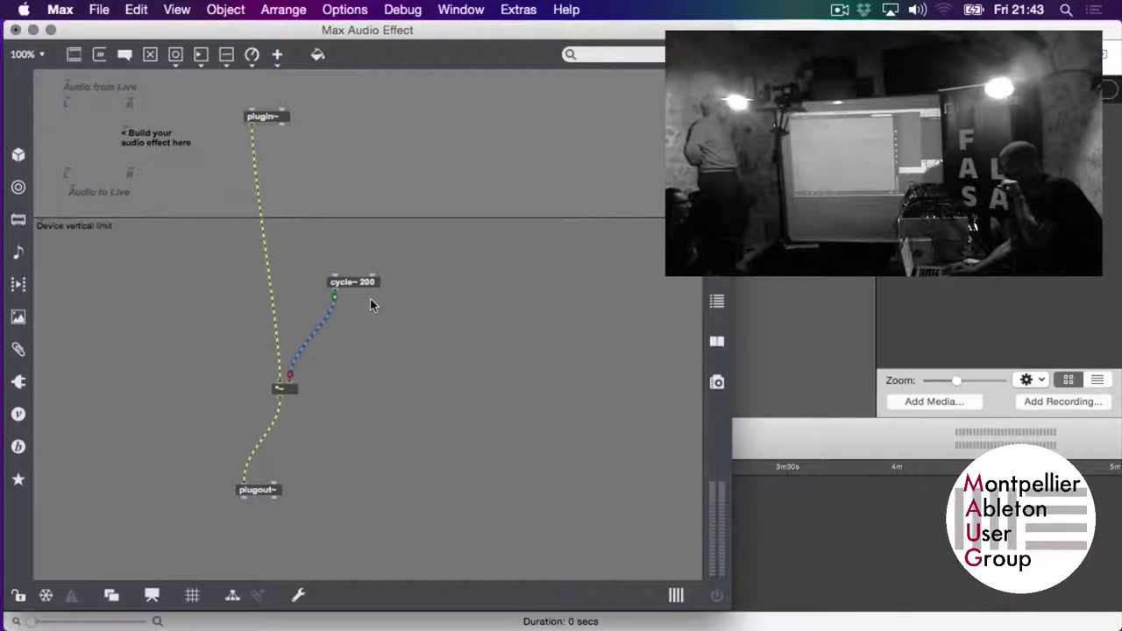
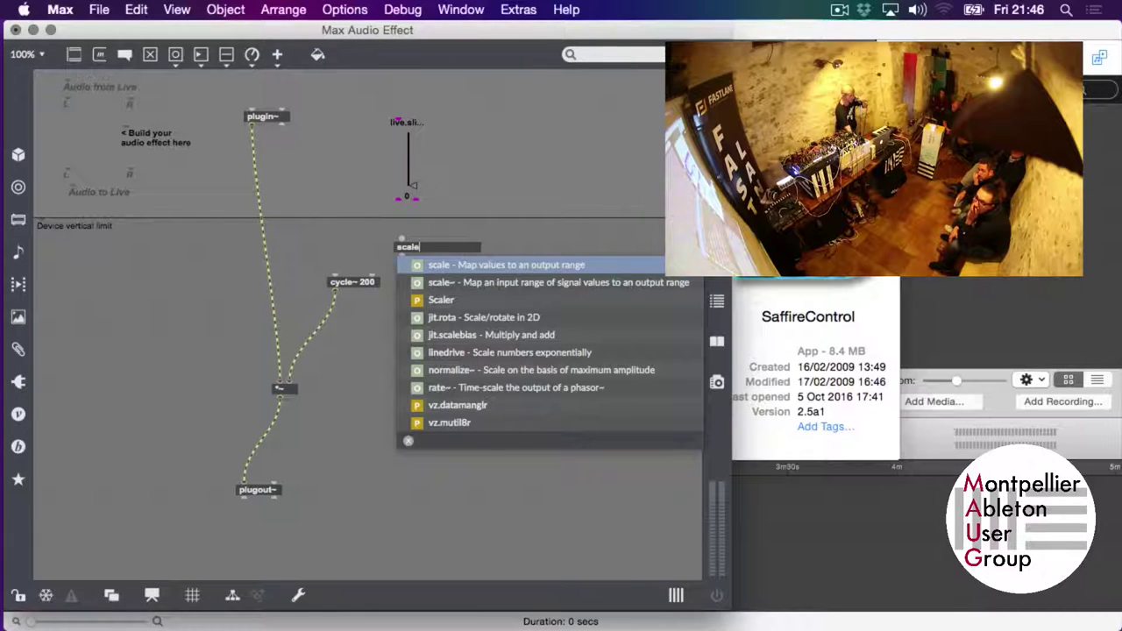
Step: Complete the scale object with arguments 0 127 3 500, and draw a patch cable from the live.slider's left outlet toward cycle~ 200
{"action": "type", "text": "0 127 2"}
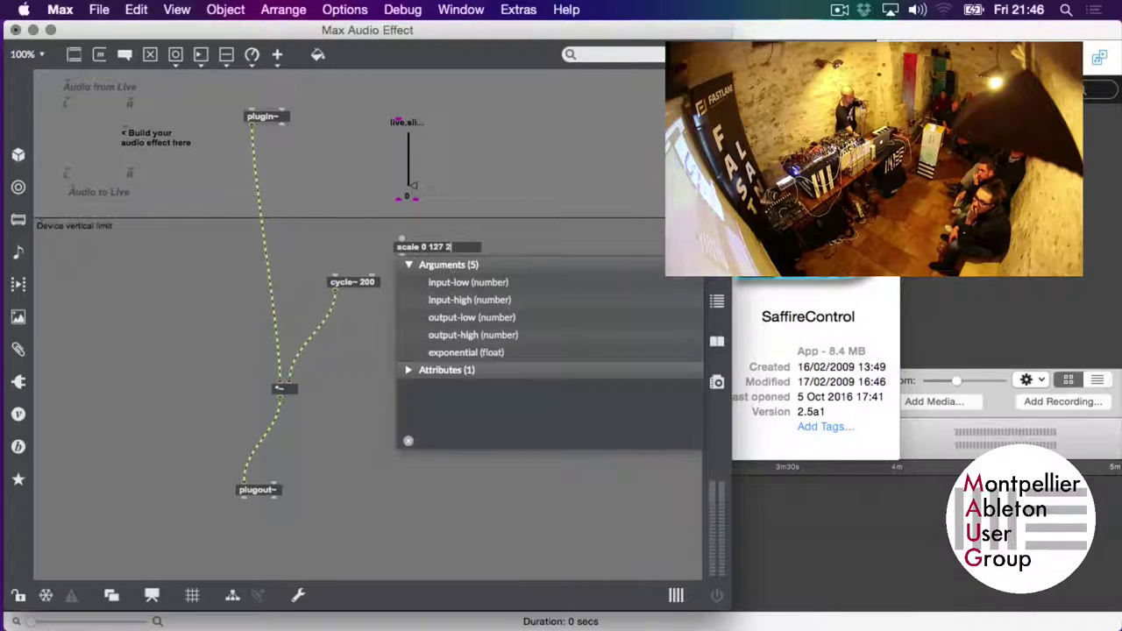
{"action": "key", "text": "BackSpace"}
{"action": "type", "text": "3 500"}
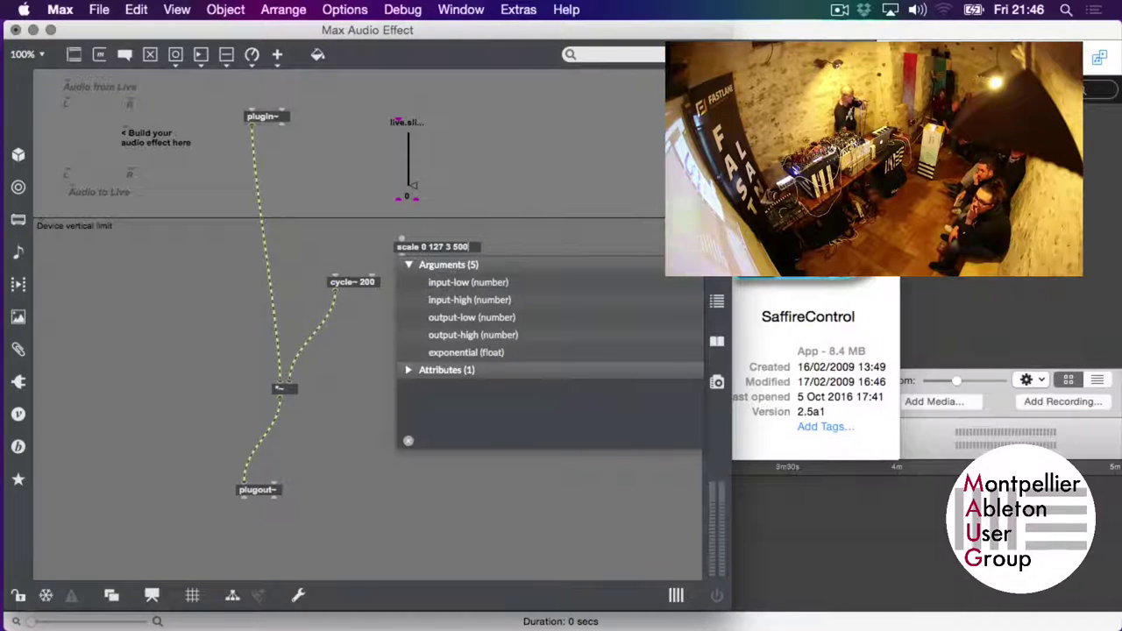
{"action": "left_click", "coordinate": [465, 203]}
{"action": "left_click_drag", "start_coordinate": [399, 199], "coordinate": [374, 279]}
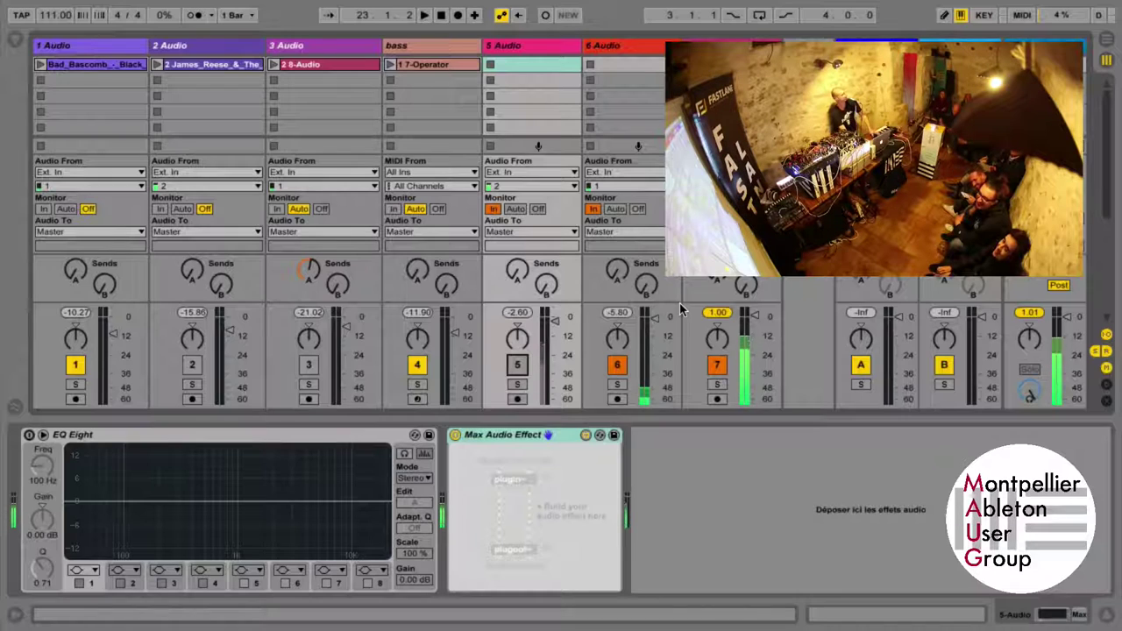
Step: In Ableton Live, activate track 5 and deactivate track 7
{"action": "left_click", "coordinate": [516, 366]}
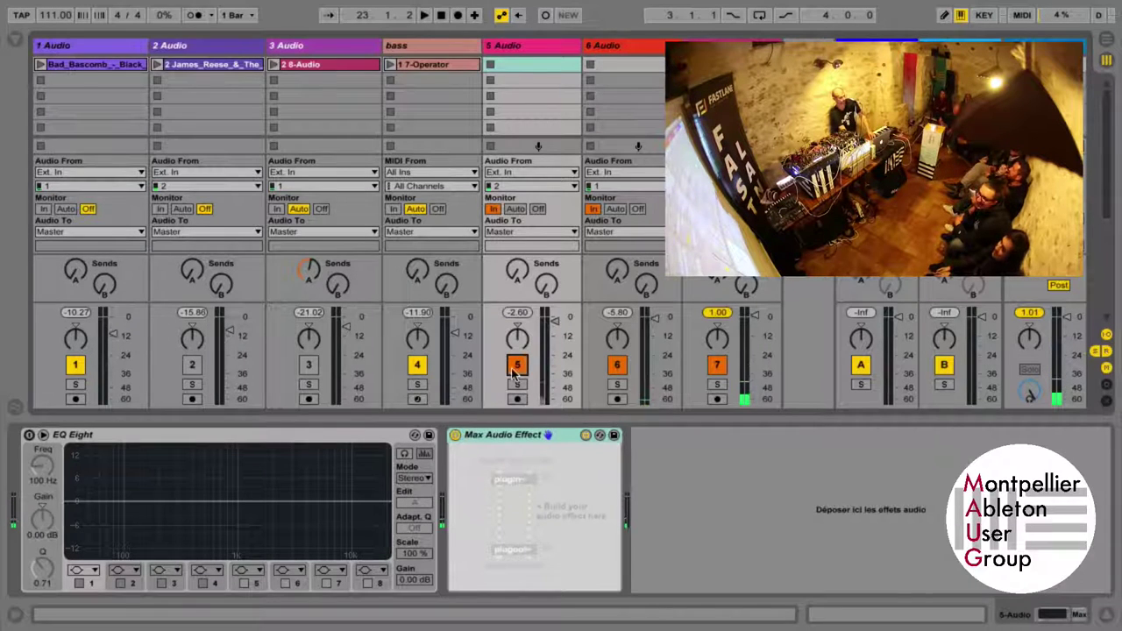
{"action": "left_click", "coordinate": [717, 365]}
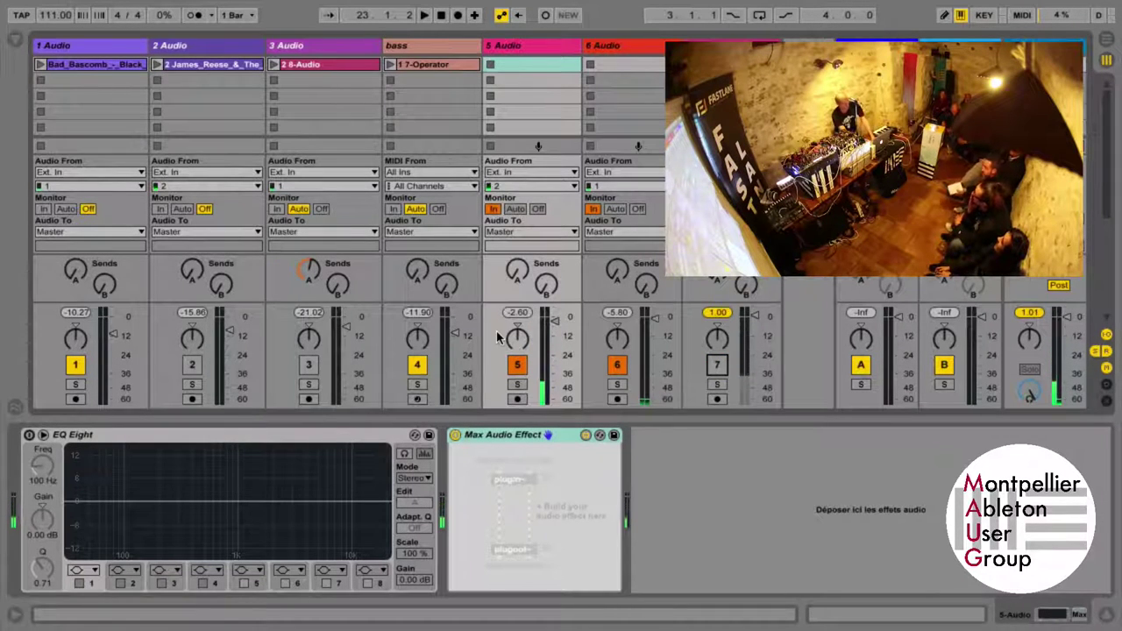
Step: Switch to Max and sweep the live.slider repeatedly through its lower range to test the ring modulation, ending at 0
{"action": "key", "text": "super+Tab"}
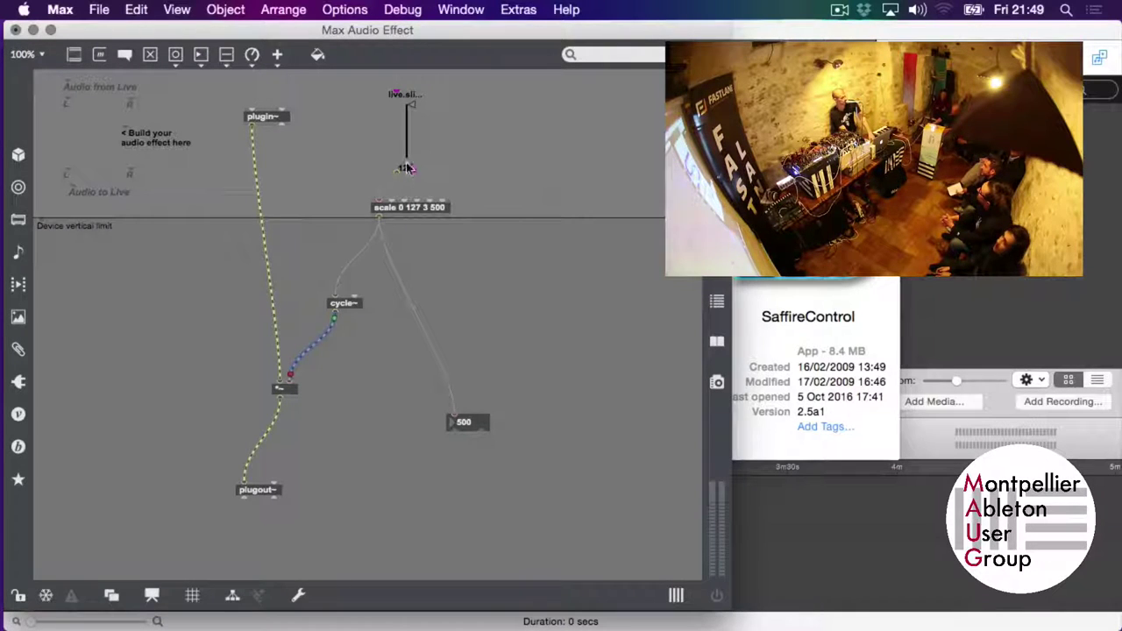
{"action": "left_click_drag", "start_coordinate": [413, 111], "coordinate": [406, 172]}
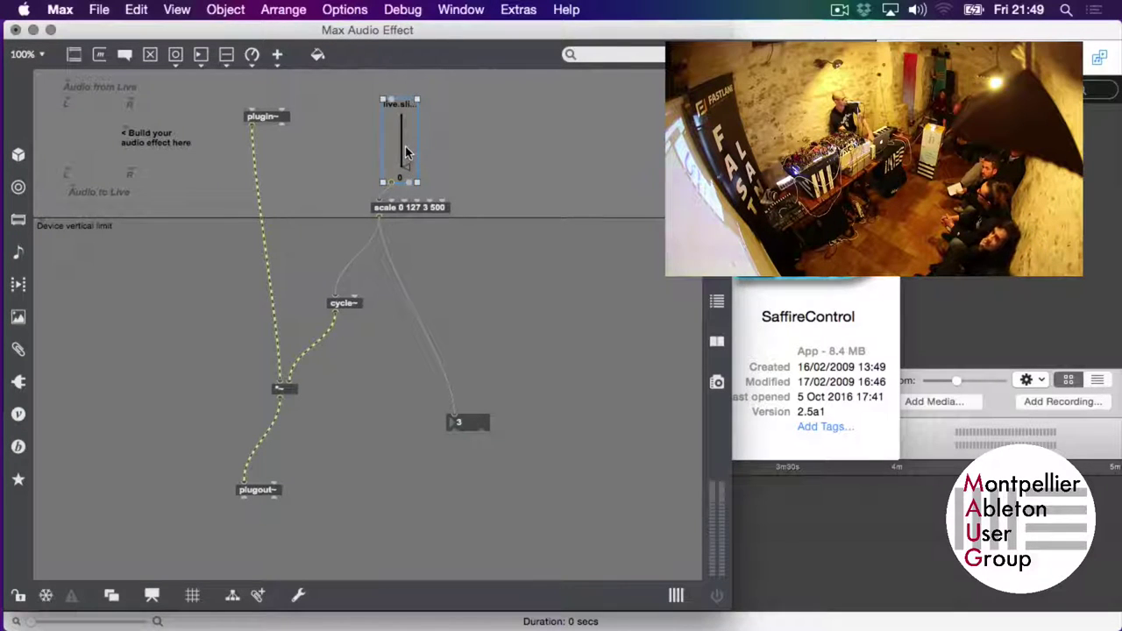
{"action": "left_click_drag", "start_coordinate": [403, 179], "coordinate": [406, 151]}
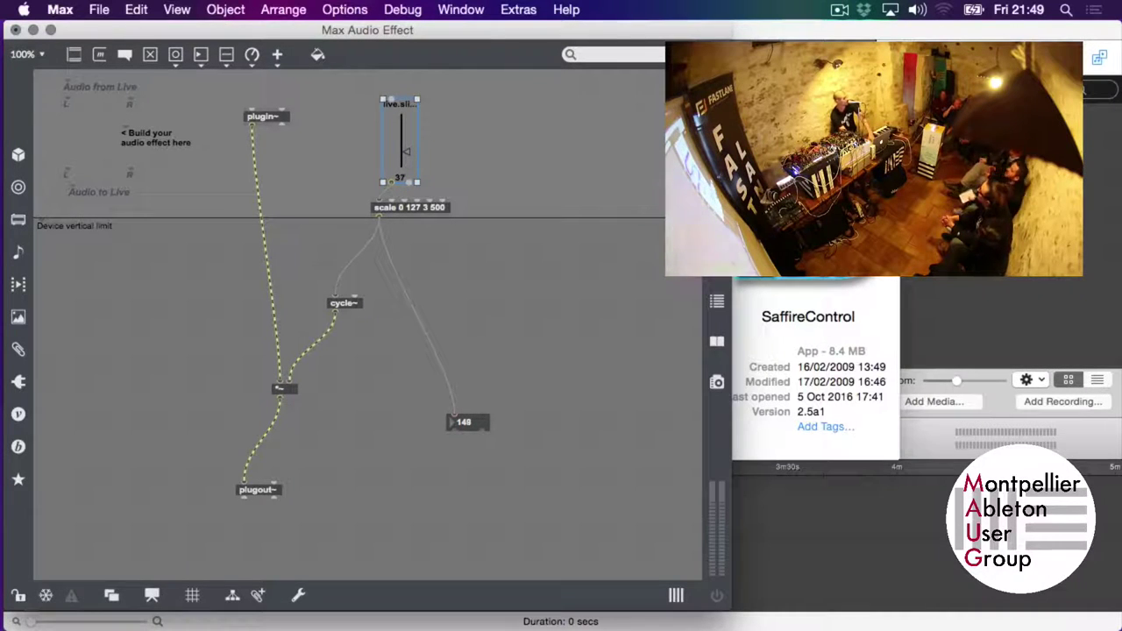
{"action": "left_click_drag", "start_coordinate": [406, 152], "coordinate": [407, 174]}
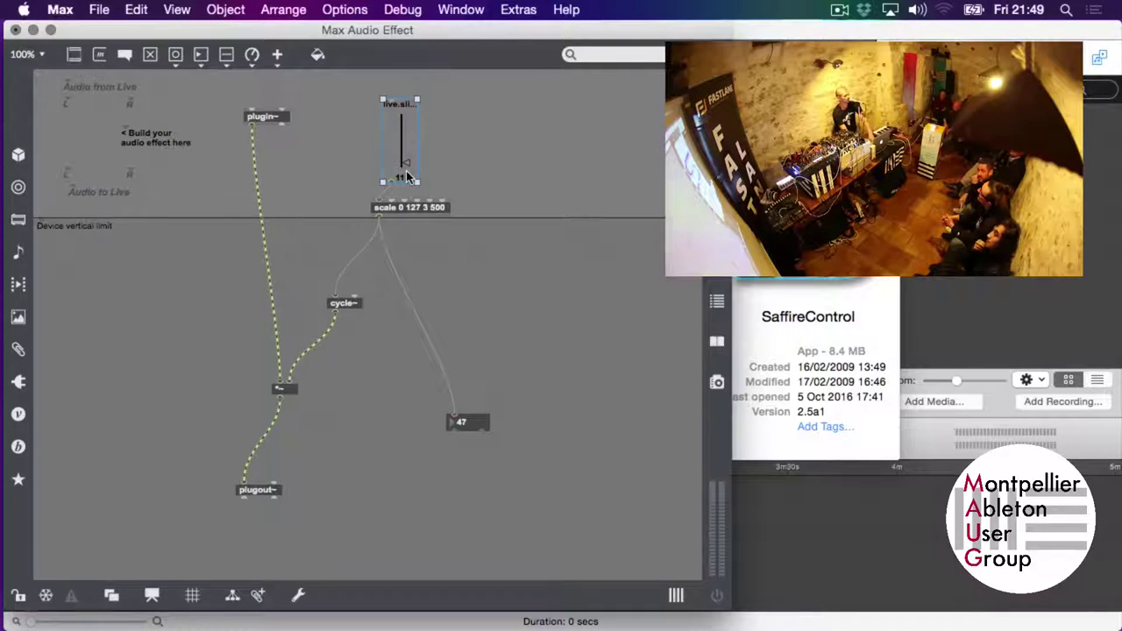
{"action": "left_click_drag", "start_coordinate": [408, 176], "coordinate": [406, 169]}
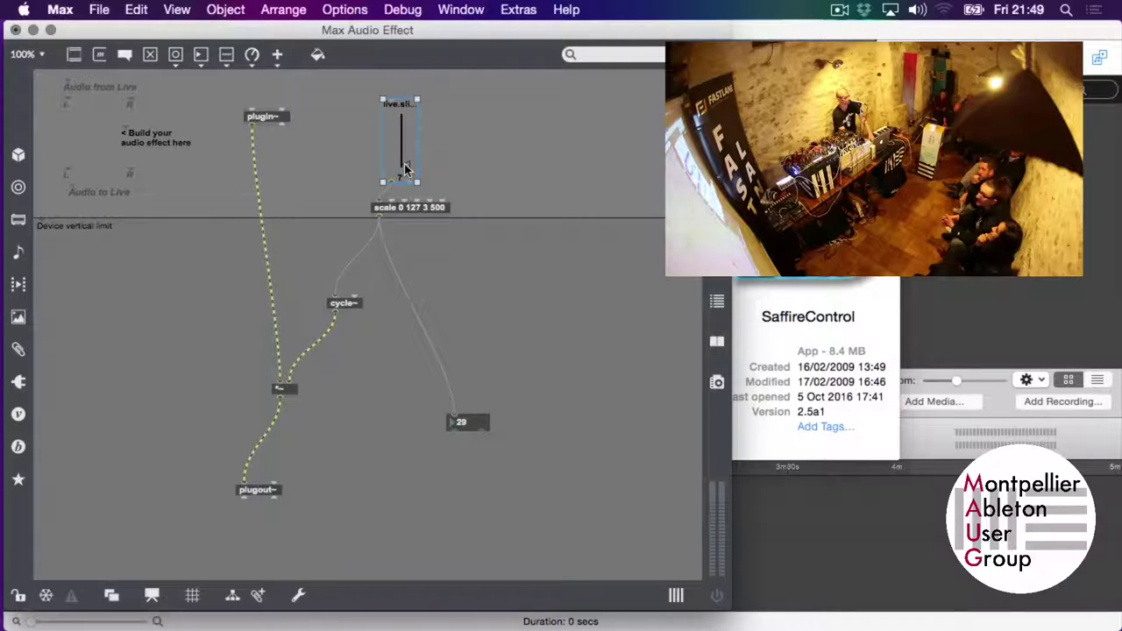
{"action": "left_click_drag", "start_coordinate": [403, 171], "coordinate": [405, 164]}
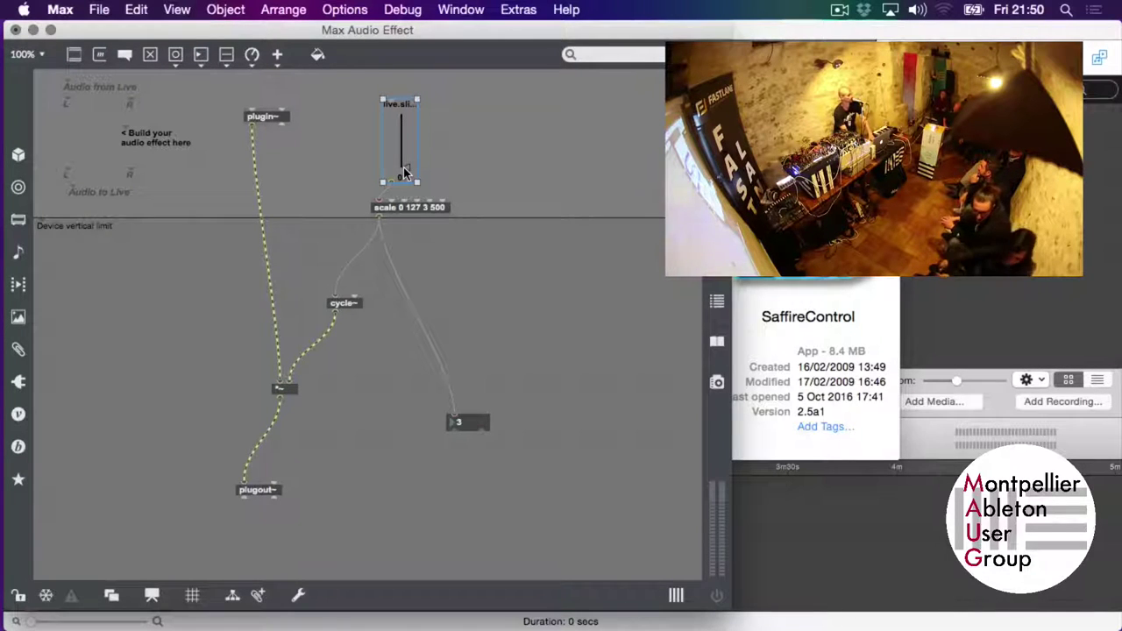
{"action": "mouse_move", "coordinate": [406, 166]}
{"action": "left_mouse_down"}
{"action": "mouse_move", "coordinate": [405, 130]}
{"action": "mouse_move", "coordinate": [406, 155]}
{"action": "left_mouse_up"}
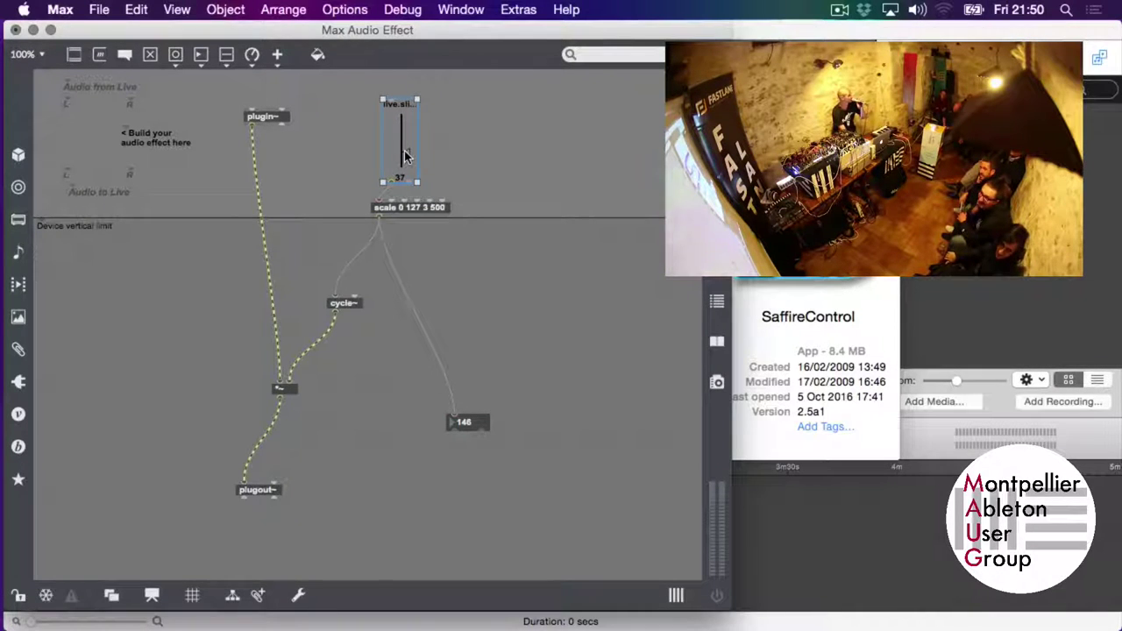
{"action": "left_click_drag", "start_coordinate": [405, 156], "coordinate": [406, 172]}
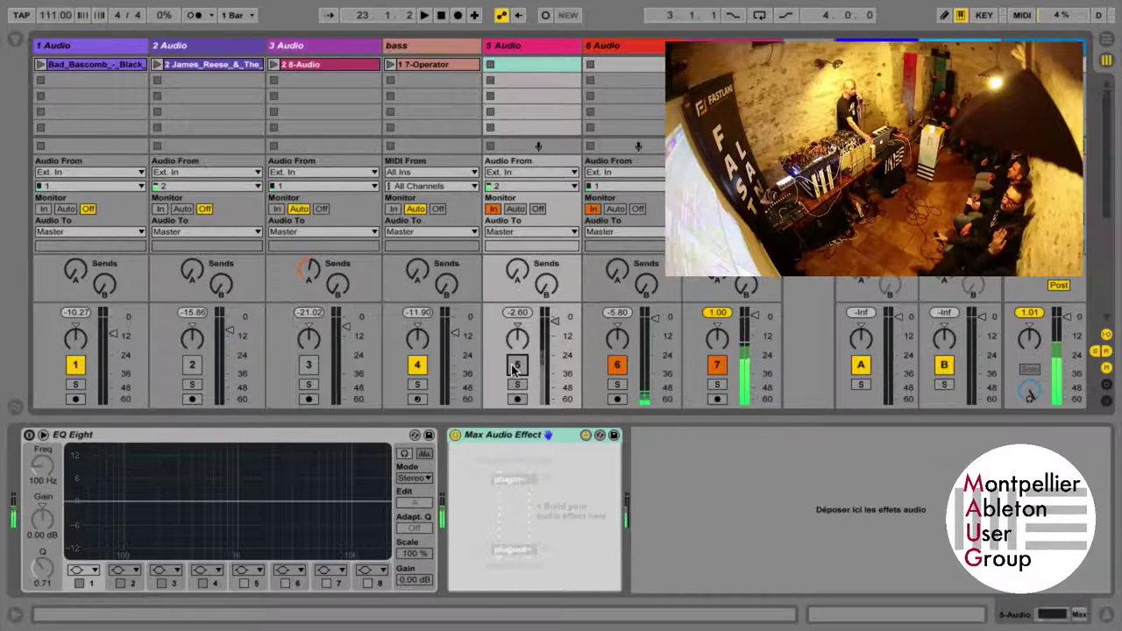
Step: Switch to Max, show the live.slider's inspector in a widened patcher window, and enable Include in Presentation for the slider
{"action": "key", "text": "super+Tab"}
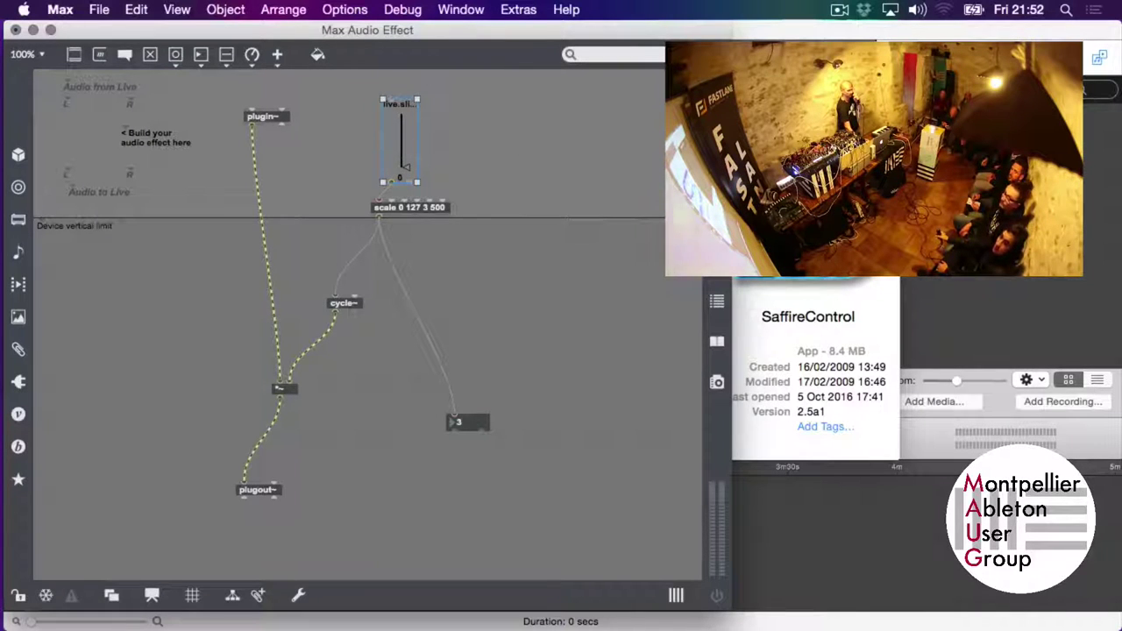
{"action": "left_click", "coordinate": [717, 220]}
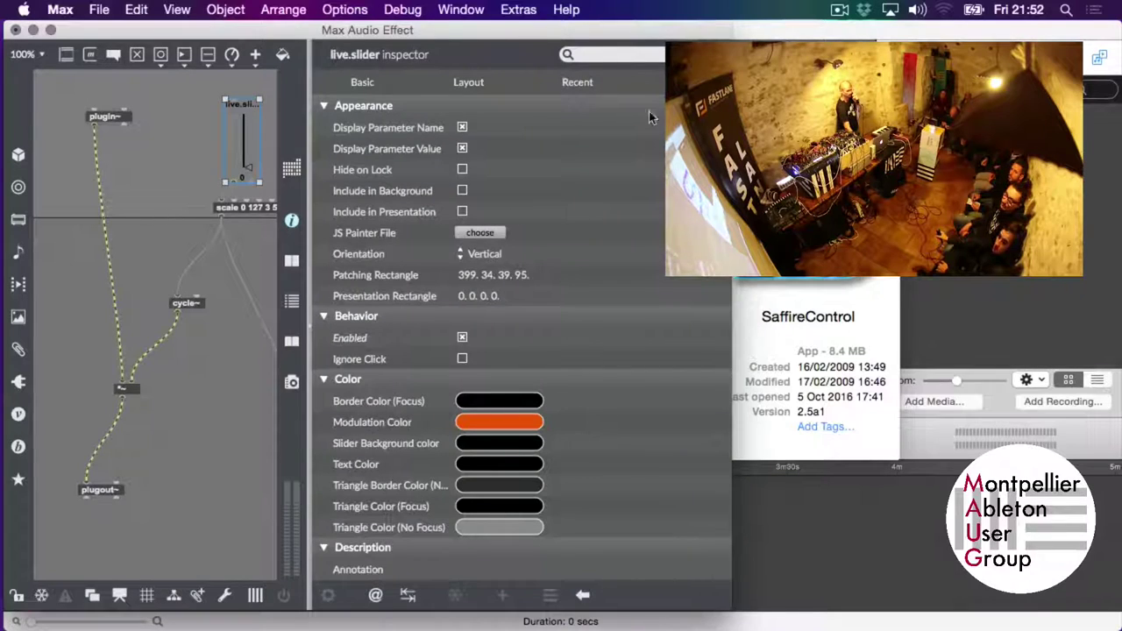
{"action": "left_click_drag", "start_coordinate": [731, 609], "coordinate": [1121, 630]}
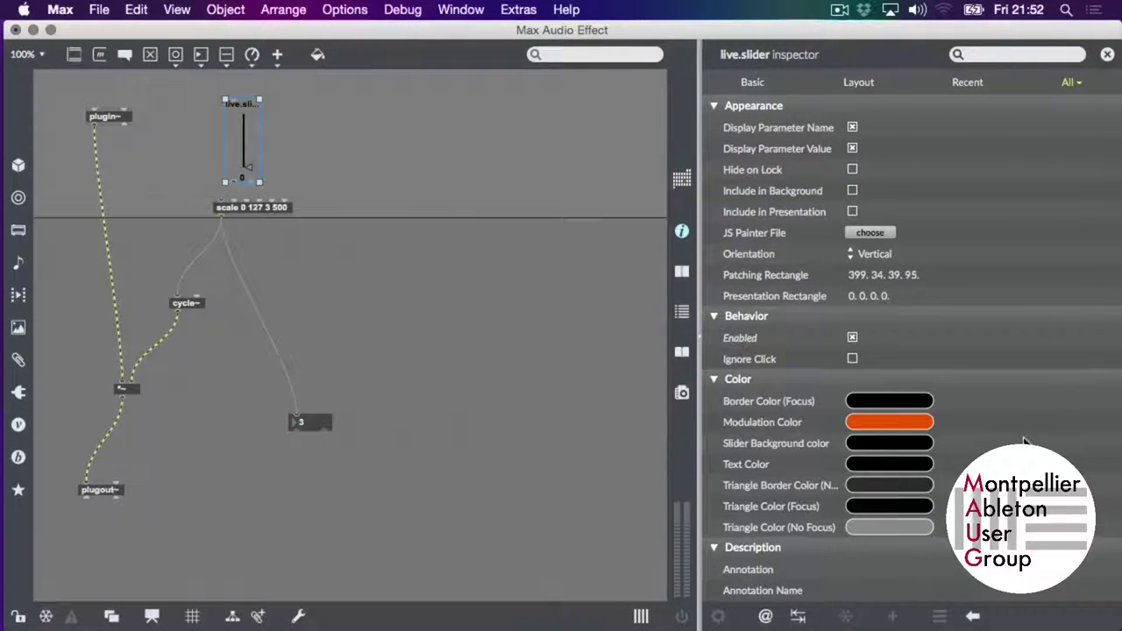
{"action": "left_click", "coordinate": [852, 212]}
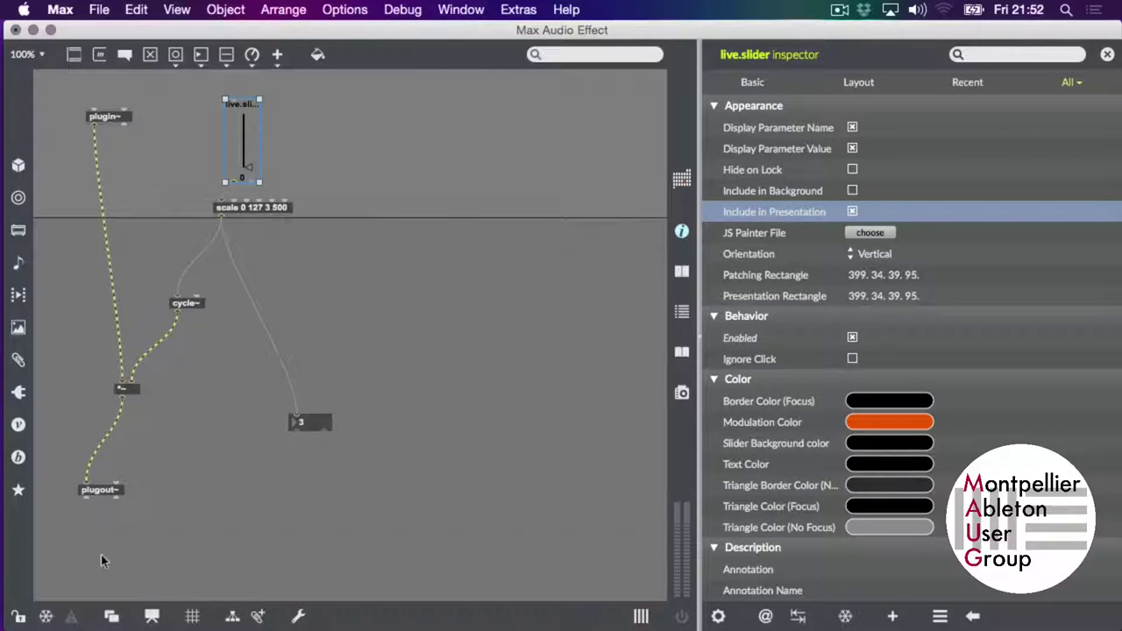
Step: Switch the patcher to presentation mode and move the live.slider to its upper-left corner
{"action": "left_click", "coordinate": [152, 617]}
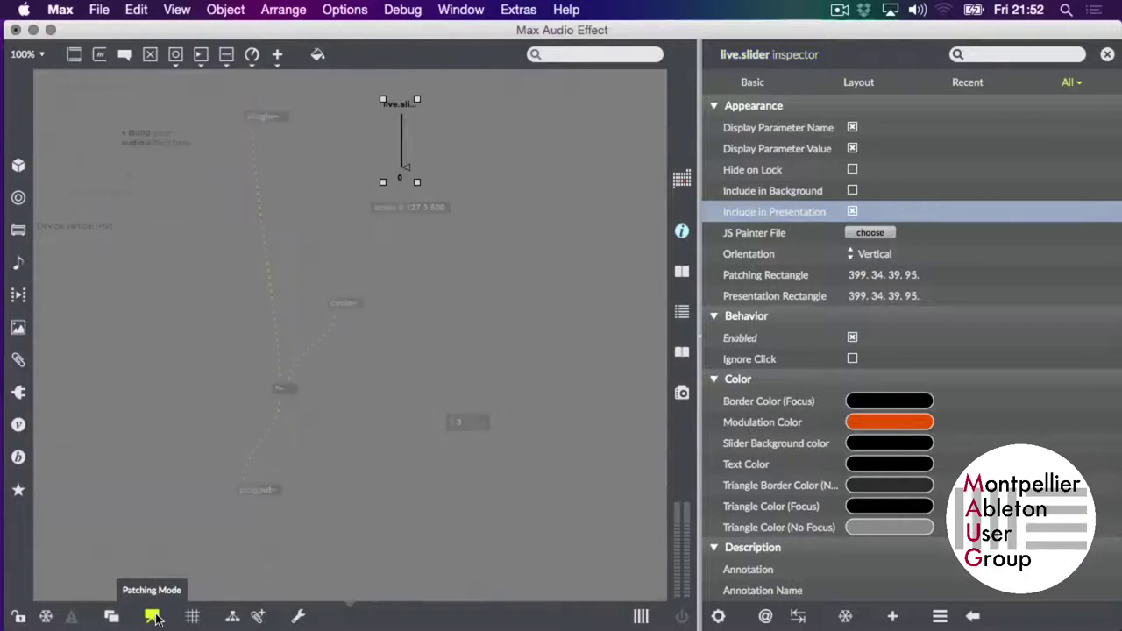
{"action": "left_click_drag", "start_coordinate": [394, 146], "coordinate": [69, 138]}
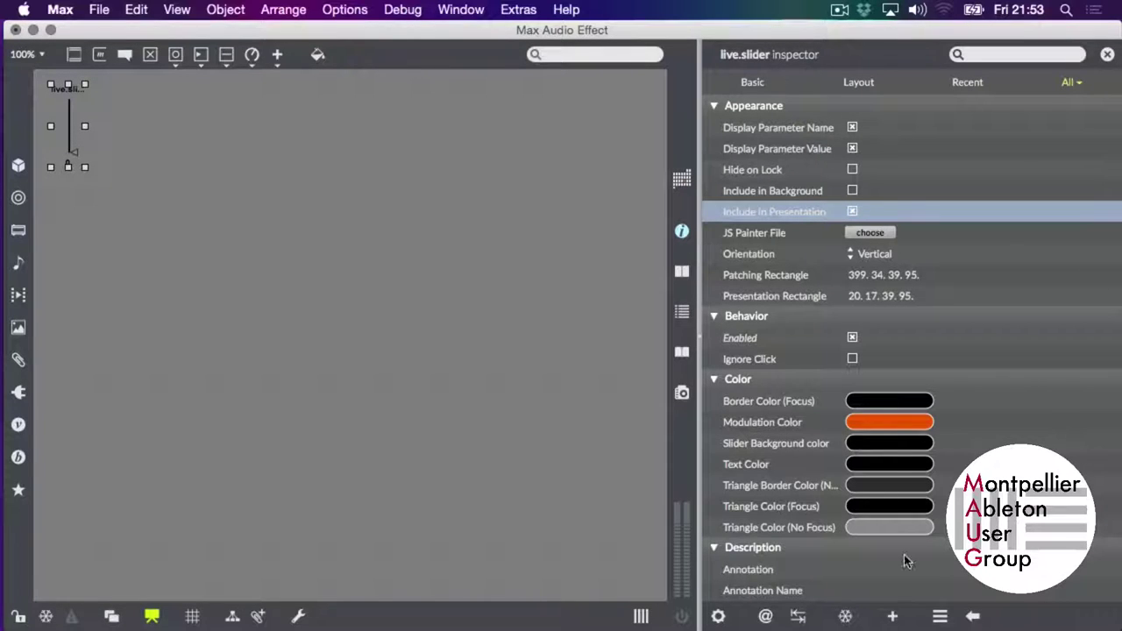
Step: Look at the slider's Modulation Color palette without choosing a color, and show the patcher's own inspector
{"action": "left_click", "coordinate": [871, 422]}
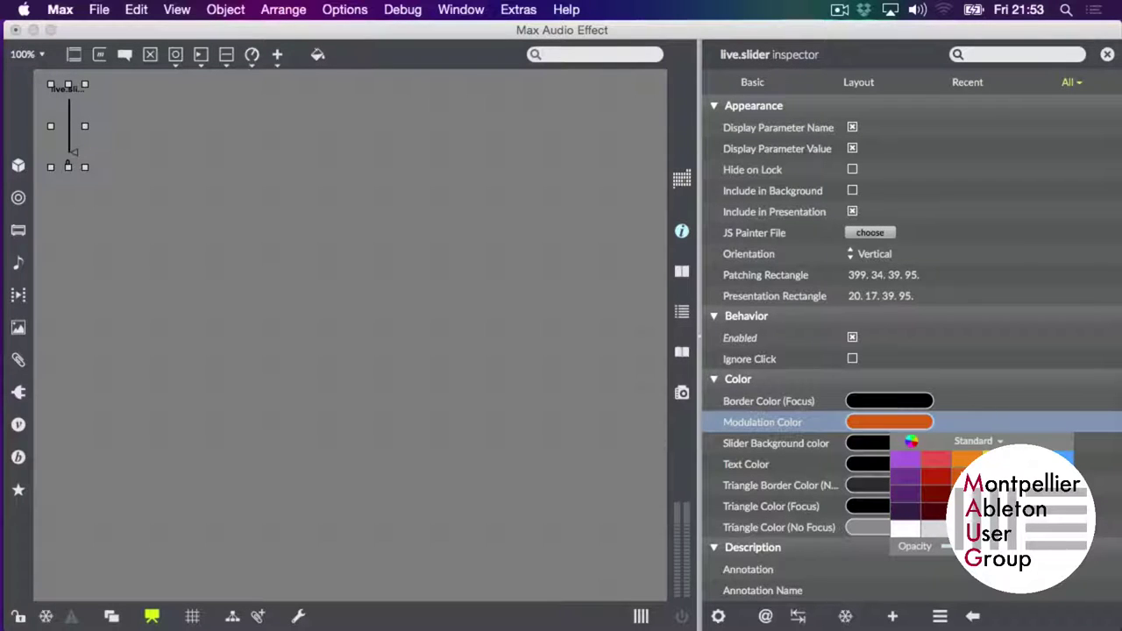
{"action": "left_click", "coordinate": [788, 378]}
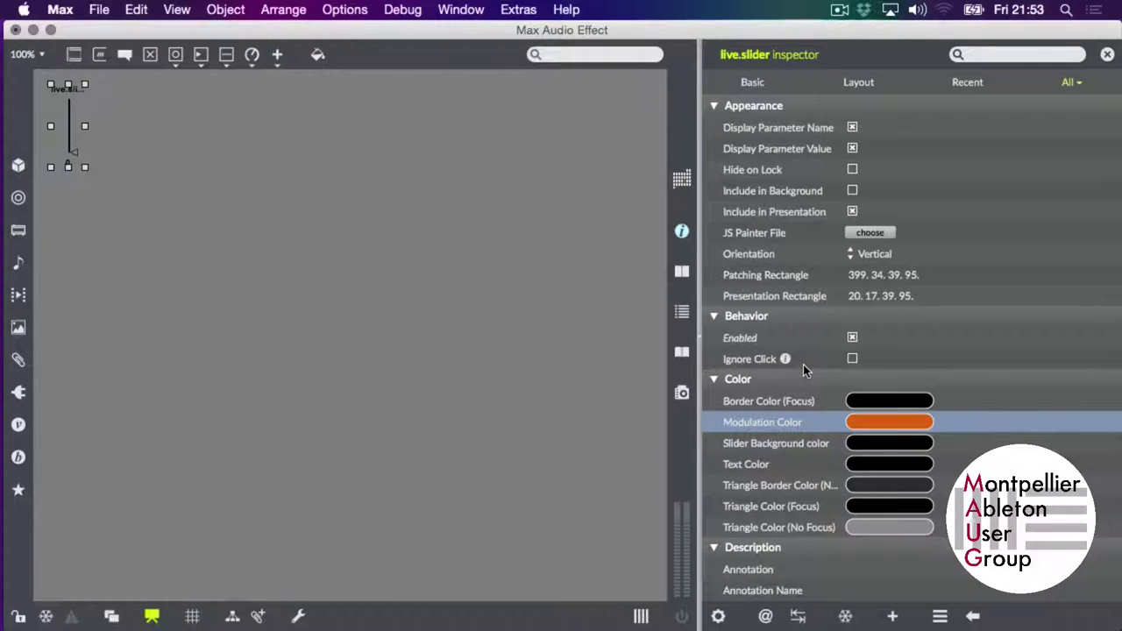
{"action": "left_click", "coordinate": [623, 257]}
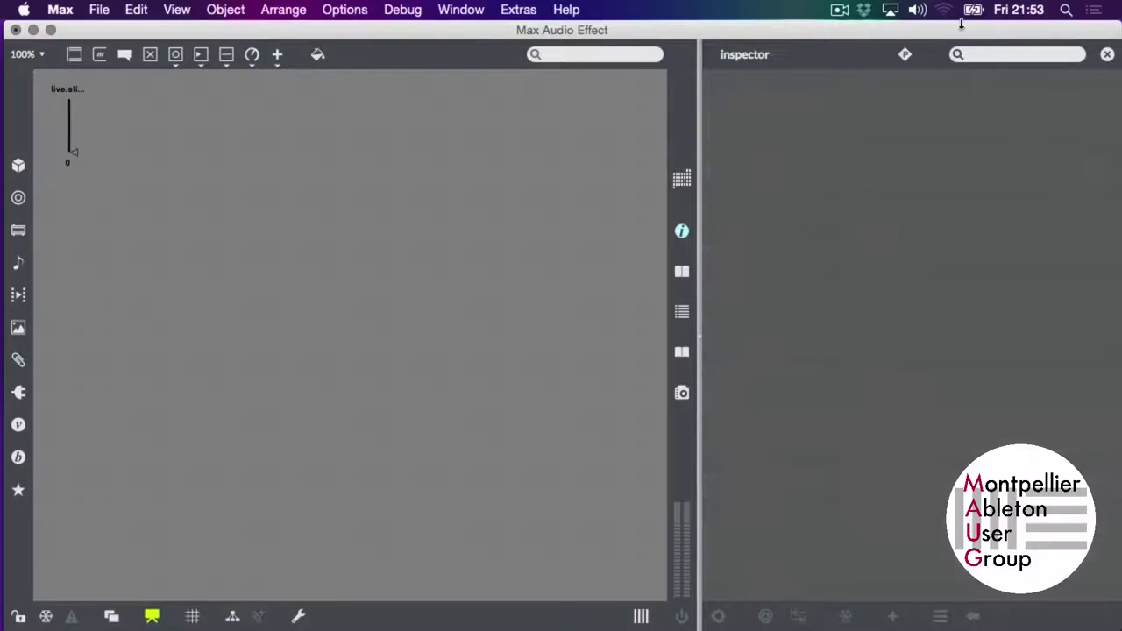
{"action": "left_click", "coordinate": [905, 55]}
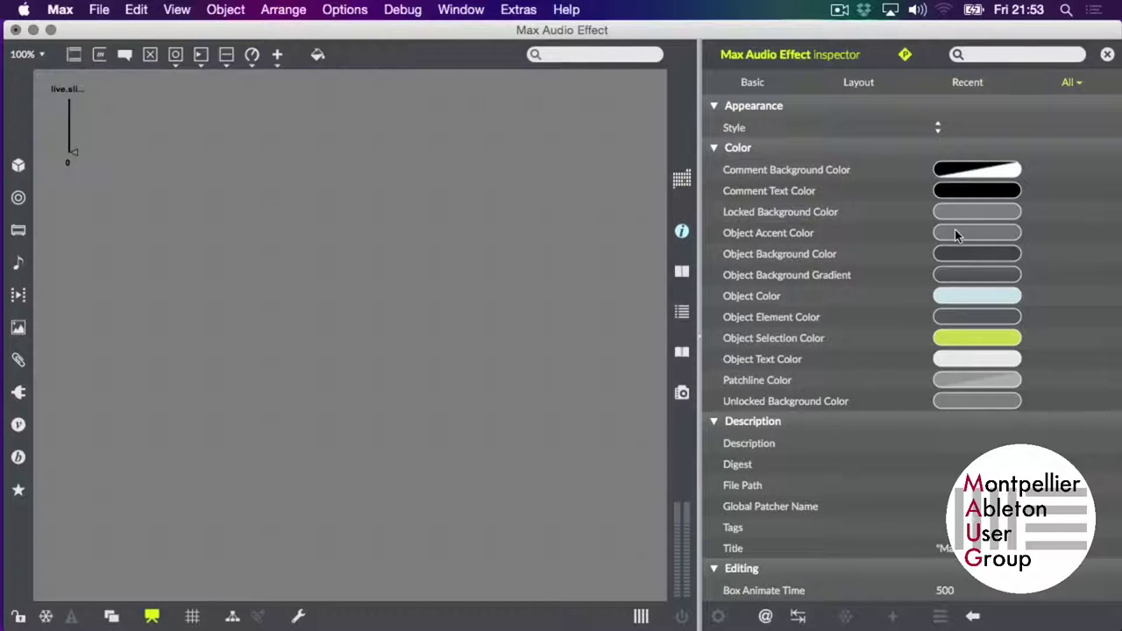
Step: Set the patcher's Locked Background Color to dark yellow from the Standard palette
{"action": "left_click", "coordinate": [754, 82]}
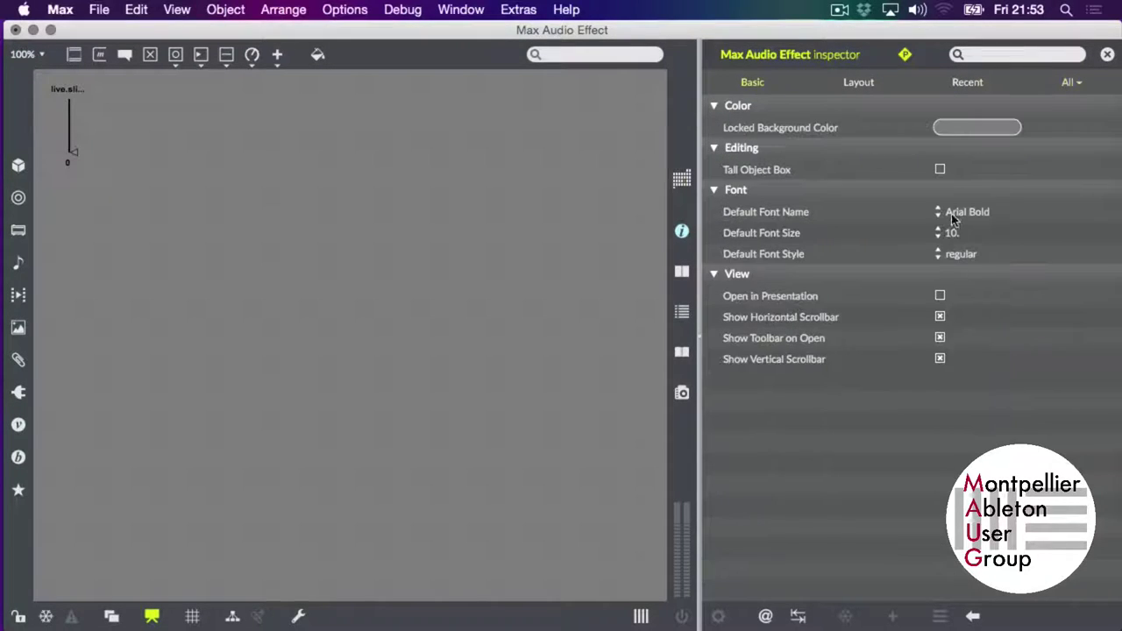
{"action": "left_click", "coordinate": [974, 130]}
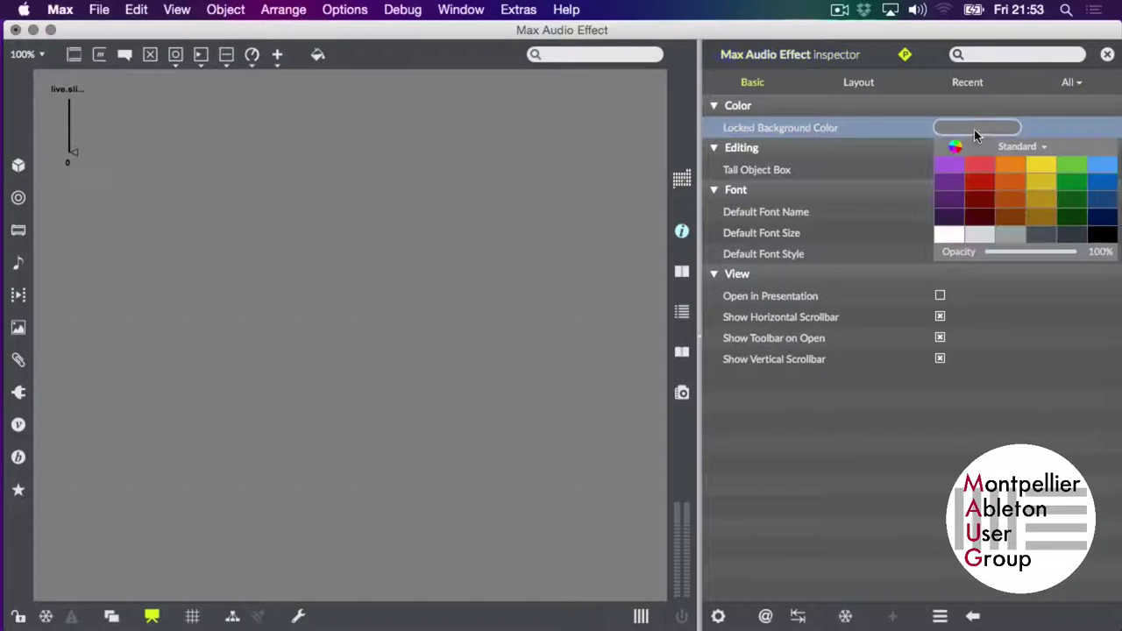
{"action": "left_click", "coordinate": [1038, 198]}
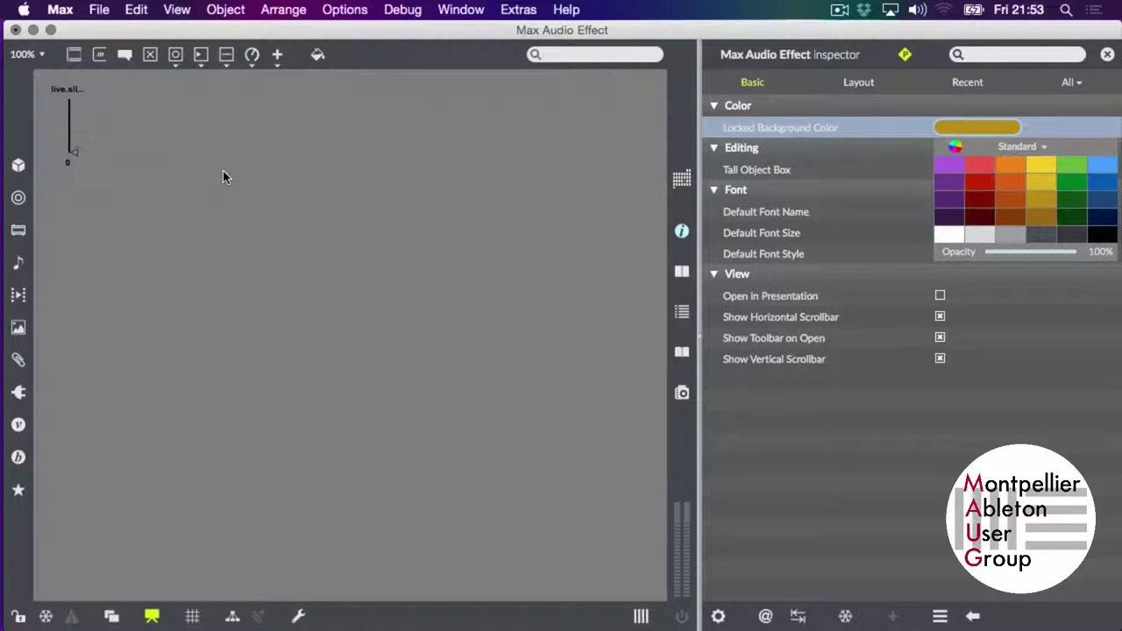
Step: Save the device as fff, close its patcher, and switch to Ableton Live to view the device
{"action": "key", "text": "super+s"}
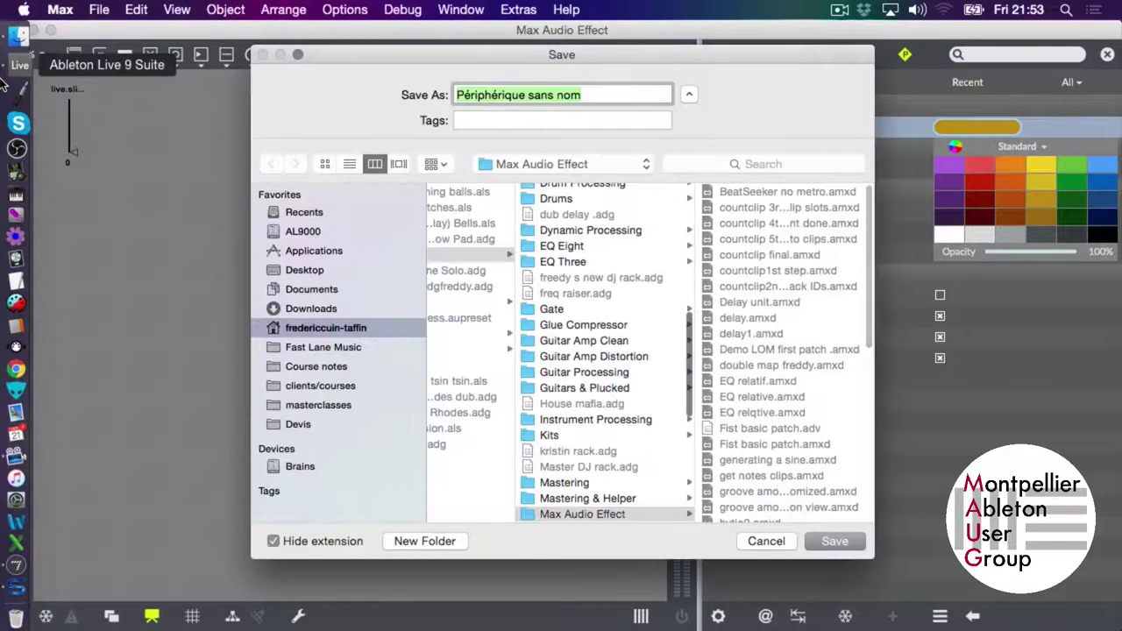
{"action": "type", "text": "fff"}
{"action": "key", "text": "Return"}
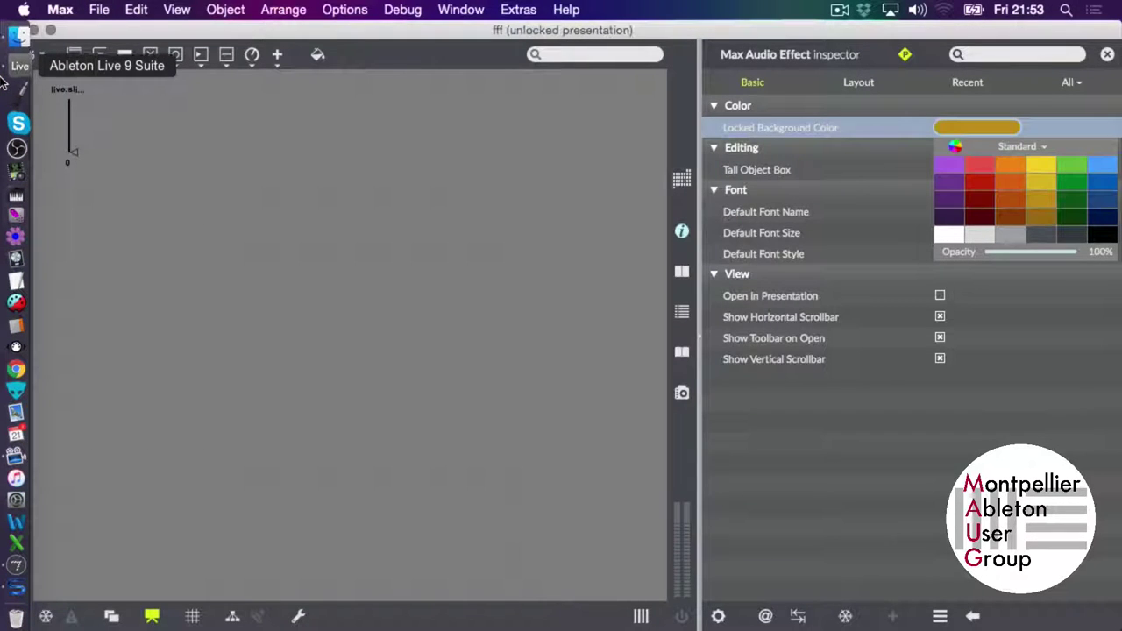
{"action": "key", "text": "super+w"}
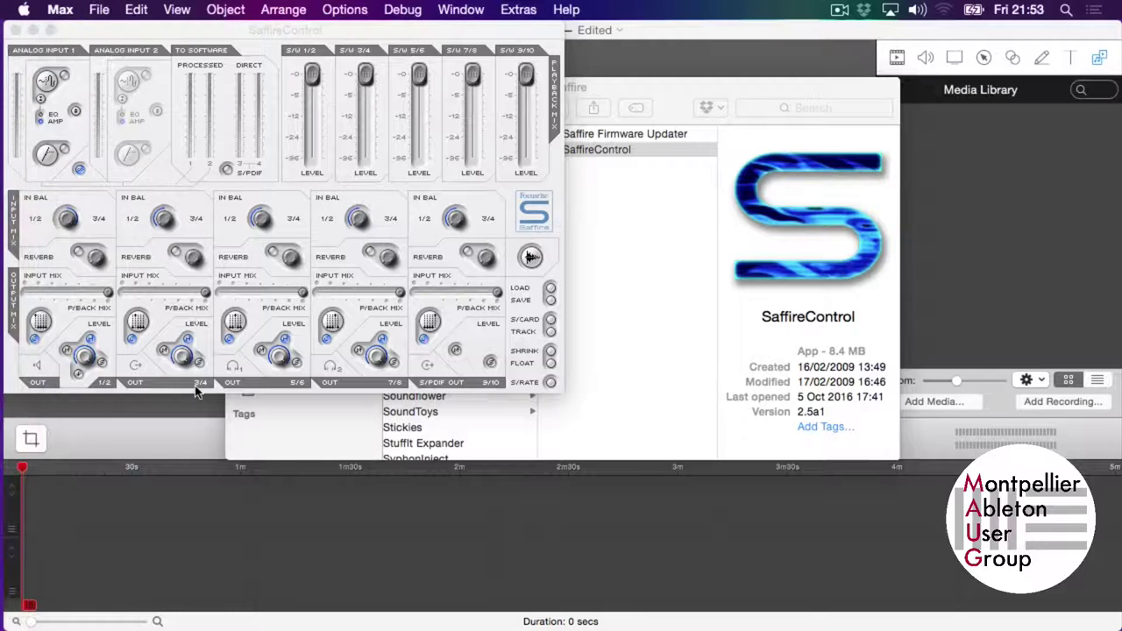
{"action": "key", "text": "super+Tab"}
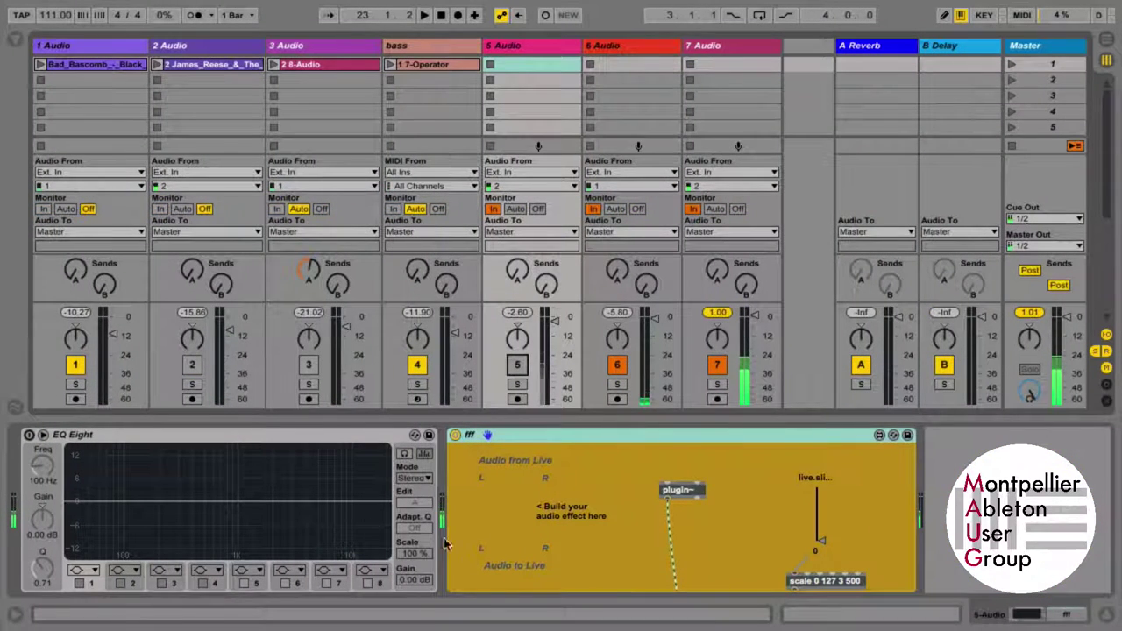
{"action": "left_click", "coordinate": [593, 547]}
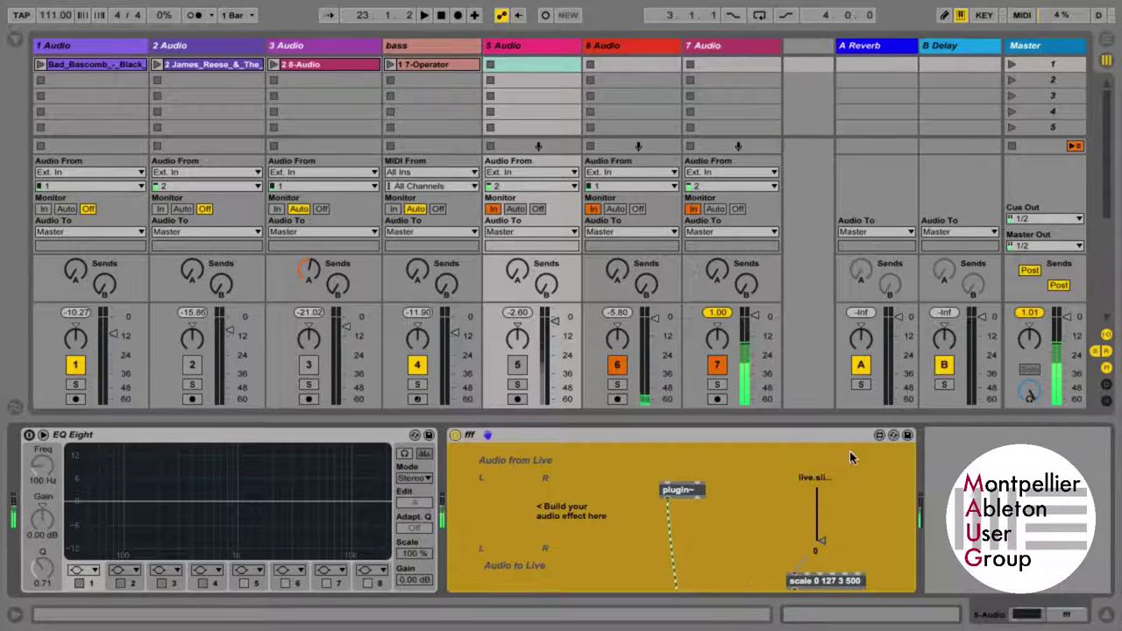
Step: Reopen the fff device in Max, enable Open in Presentation for the patcher, close it, and switch back to Live
{"action": "left_click", "coordinate": [879, 434]}
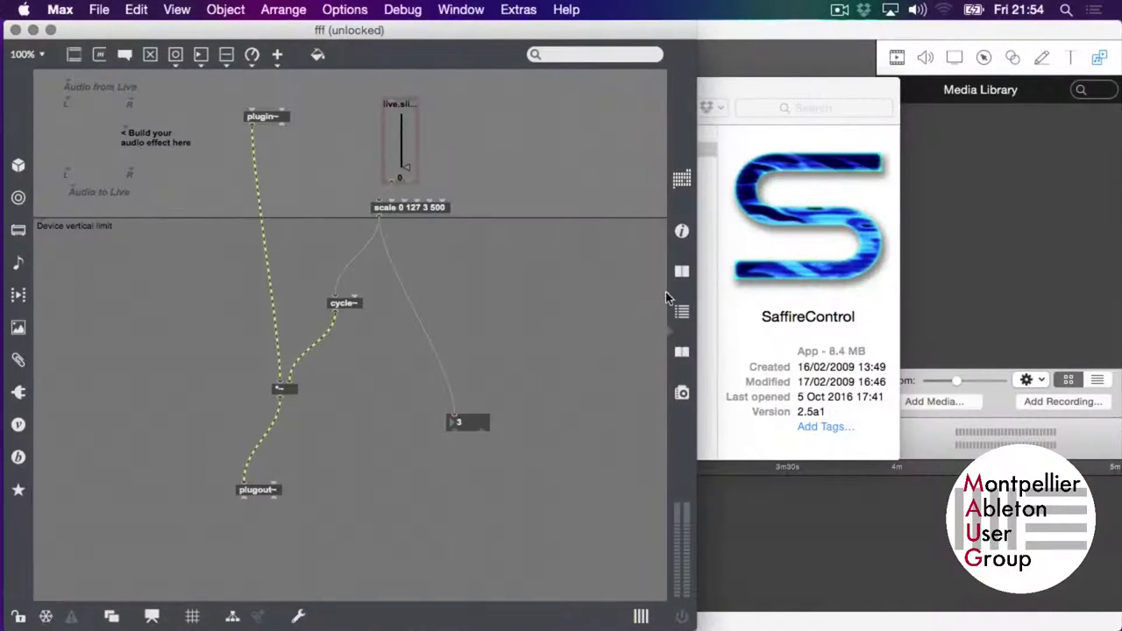
{"action": "left_click", "coordinate": [682, 230]}
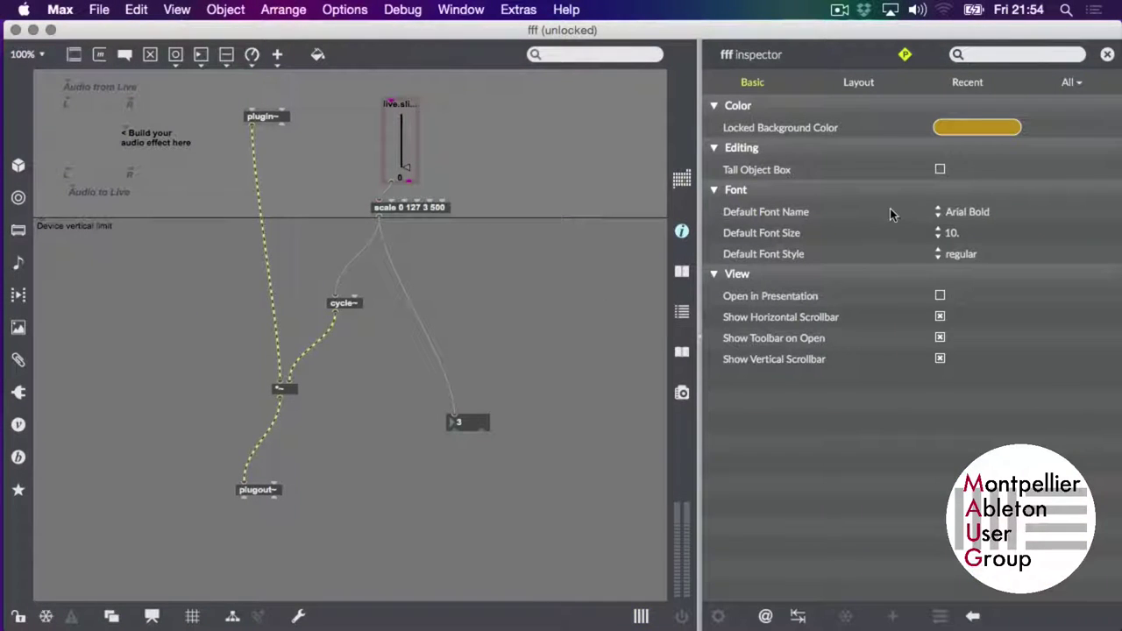
{"action": "left_click", "coordinate": [1071, 82]}
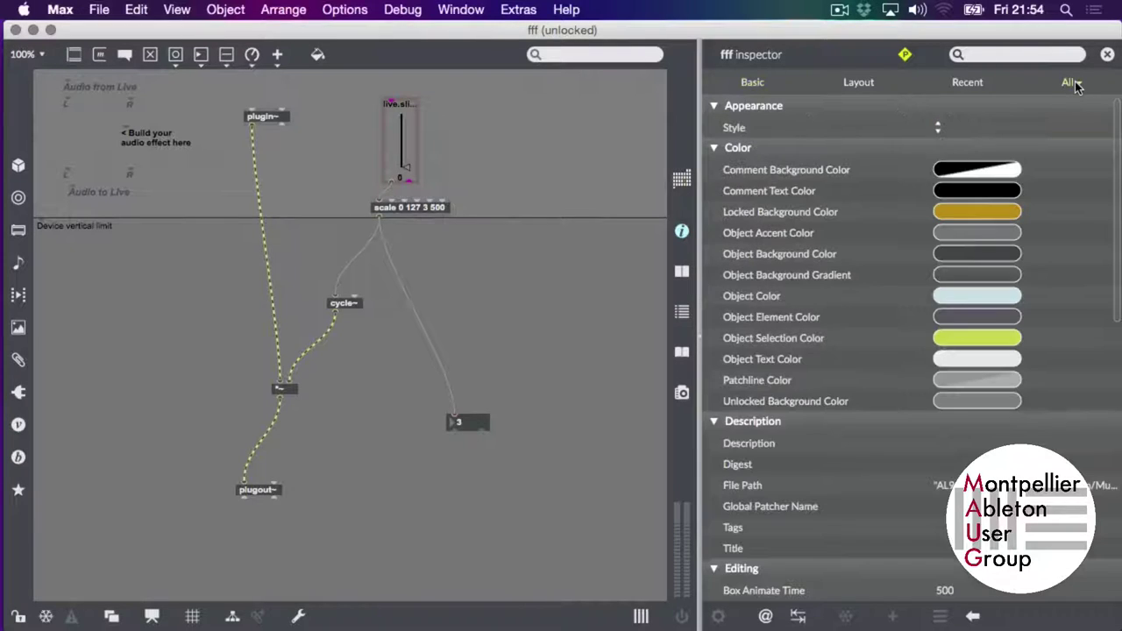
{"action": "scroll", "coordinate": [959, 254], "scroll_direction": "down", "scroll_amount": 10}
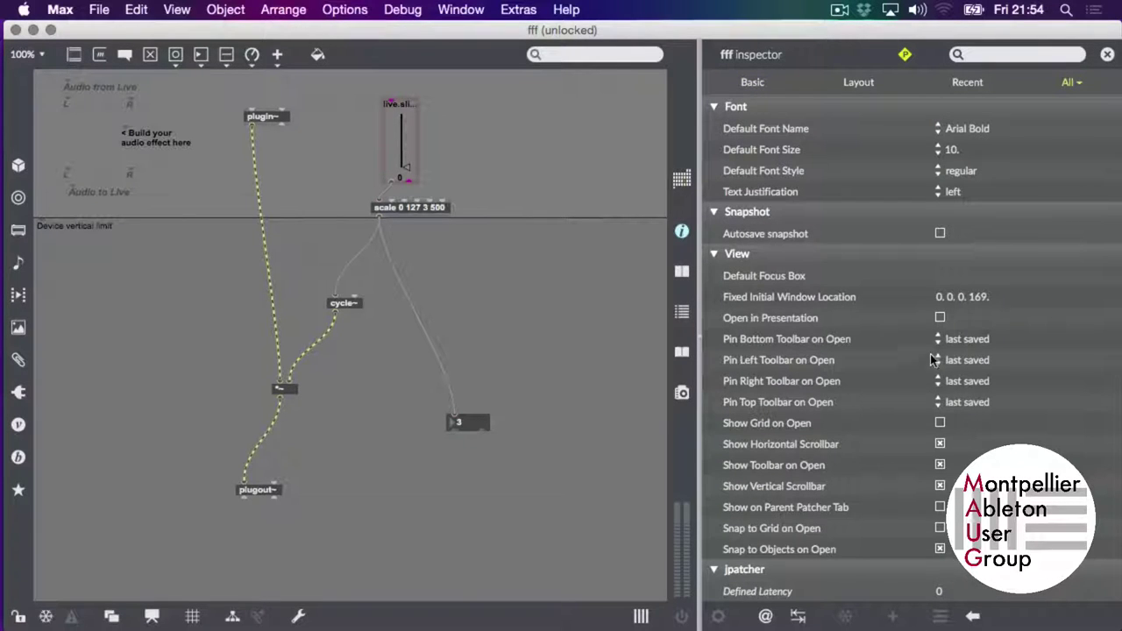
{"action": "left_click", "coordinate": [940, 319]}
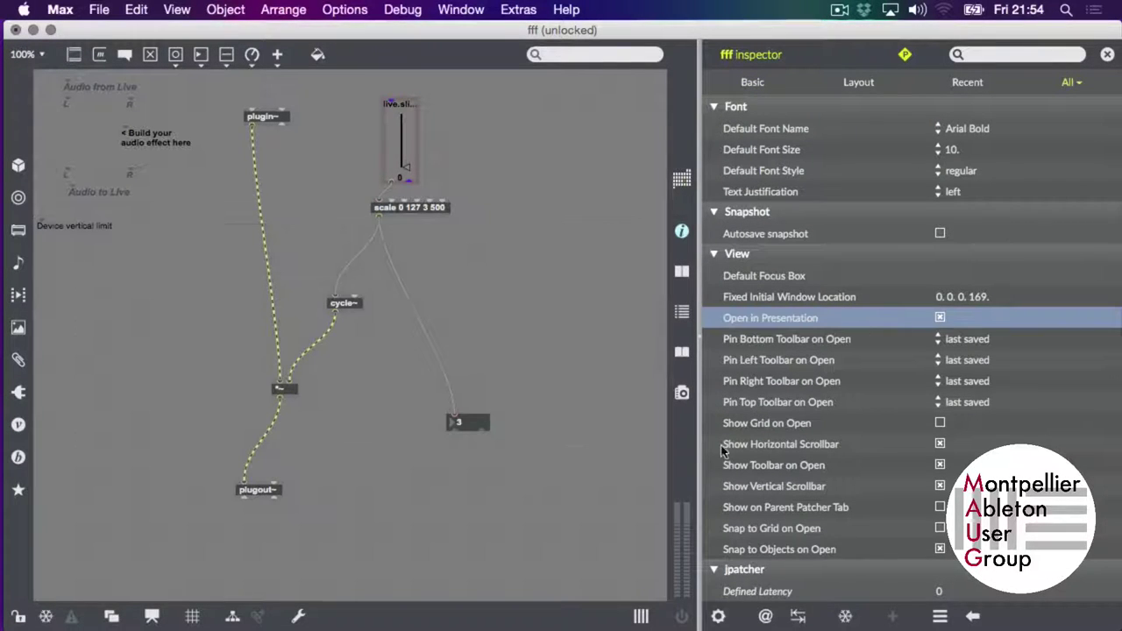
{"action": "key", "text": "super+w"}
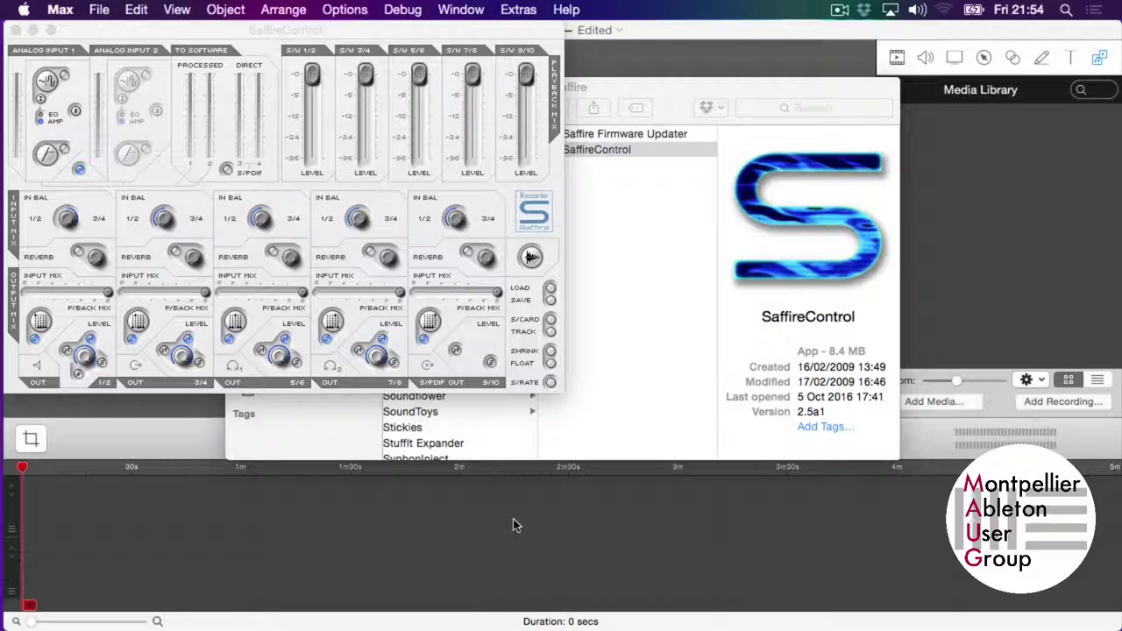
{"action": "key", "text": "super+Tab"}
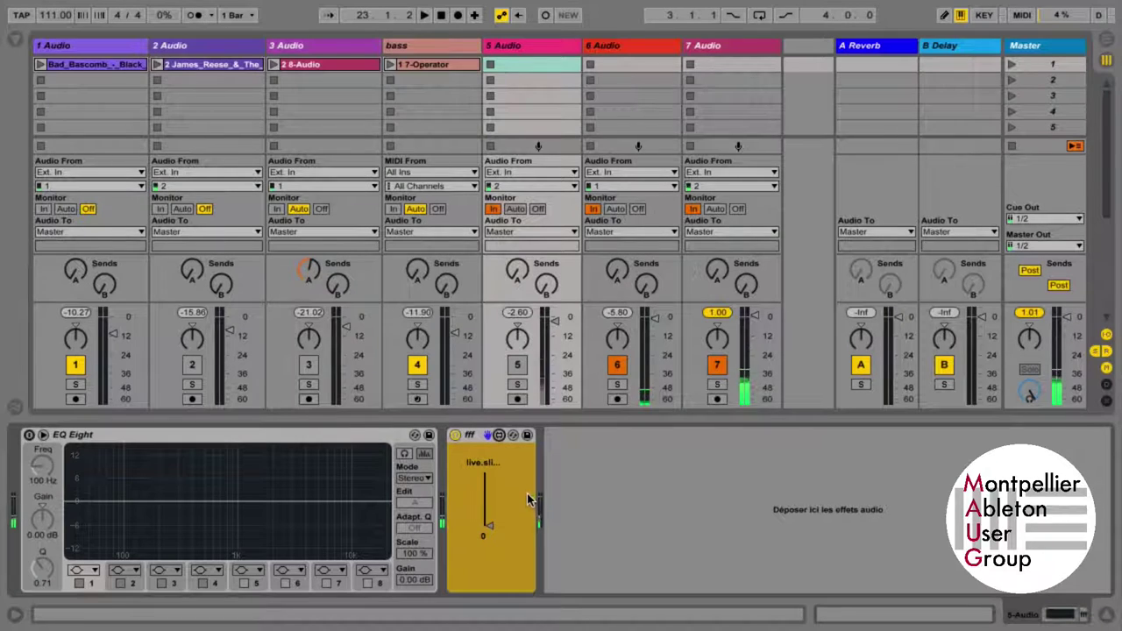
Step: Switch track 7 off and back on to compare the sound
{"action": "left_click", "coordinate": [716, 368]}
{"action": "left_click", "coordinate": [715, 366]}
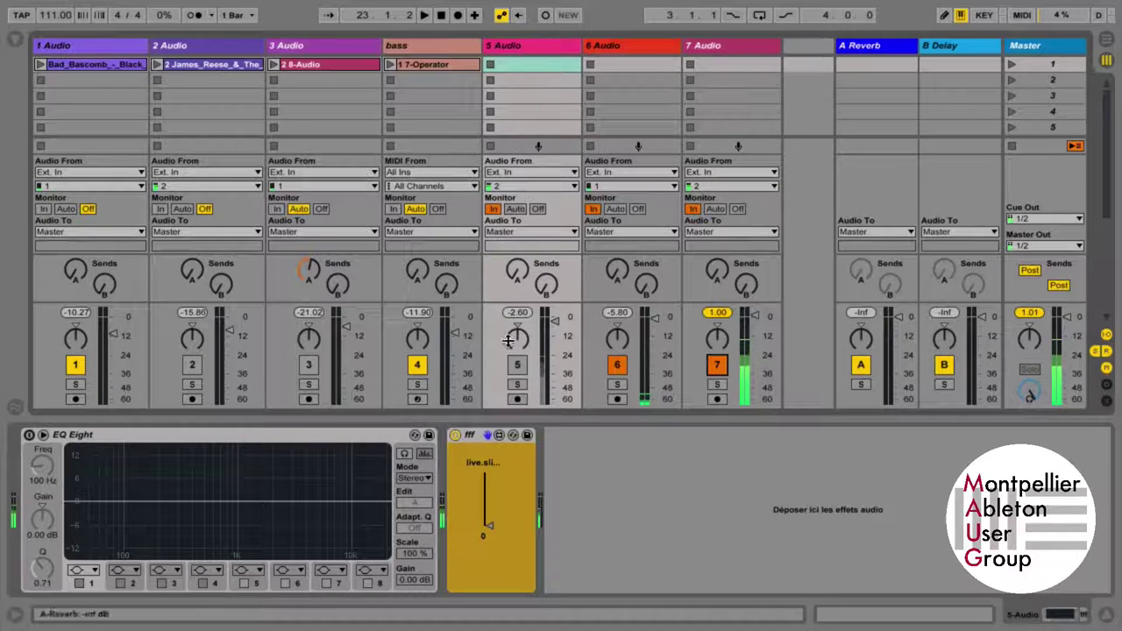
Step: Reopen fff in Max, leave presentation mode, connect the *~ output to plugout~'s second inlet, then save and close the patcher
{"action": "left_click", "coordinate": [513, 435]}
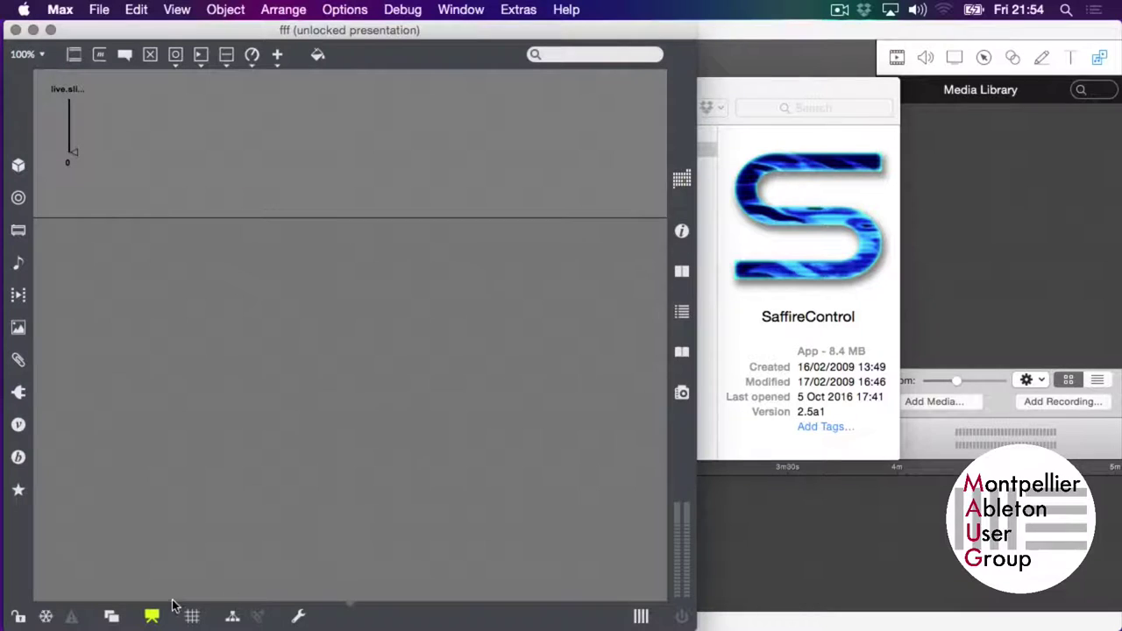
{"action": "left_click", "coordinate": [152, 616]}
{"action": "left_click_drag", "start_coordinate": [277, 396], "coordinate": [270, 485]}
{"action": "key", "text": "super+s"}
{"action": "key", "text": "super+w"}
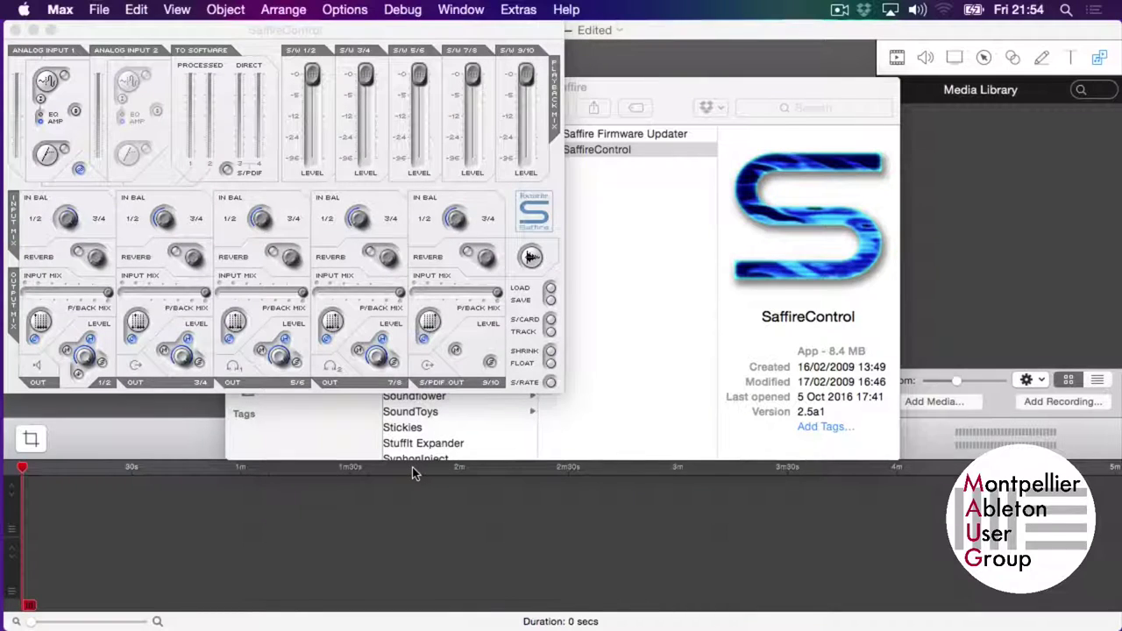
Step: Switch to Live and raise the fff device's live.slider to 7 to test the ring modulation
{"action": "key", "text": "super+Tab"}
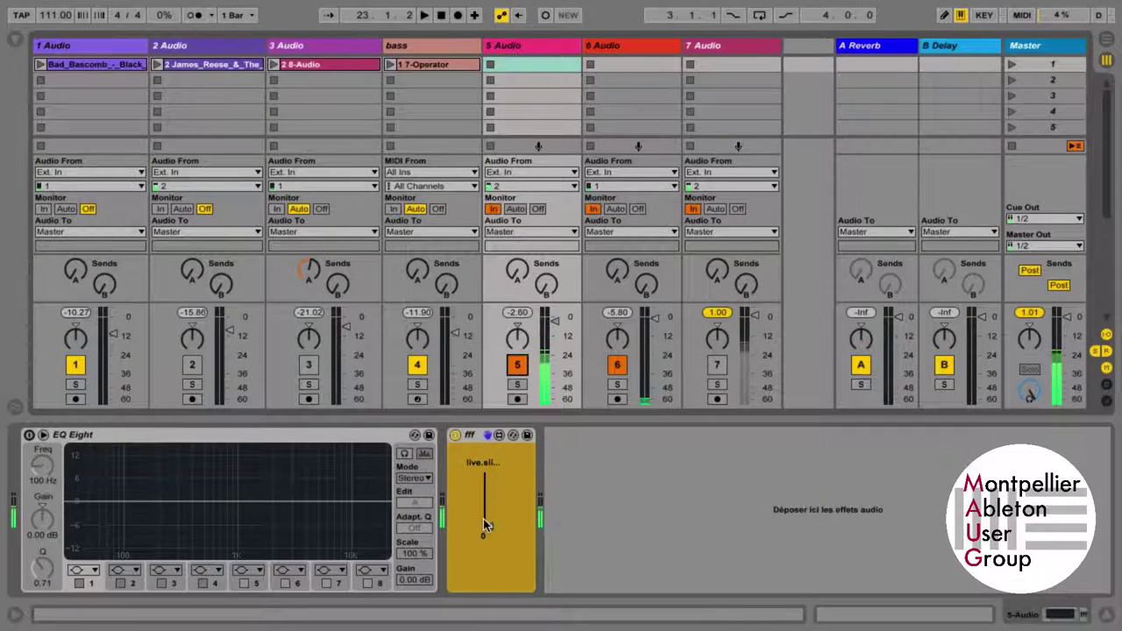
{"action": "mouse_move", "coordinate": [487, 525]}
{"action": "left_mouse_down"}
{"action": "mouse_move", "coordinate": [488, 474]}
{"action": "mouse_move", "coordinate": [488, 523]}
{"action": "left_mouse_up"}
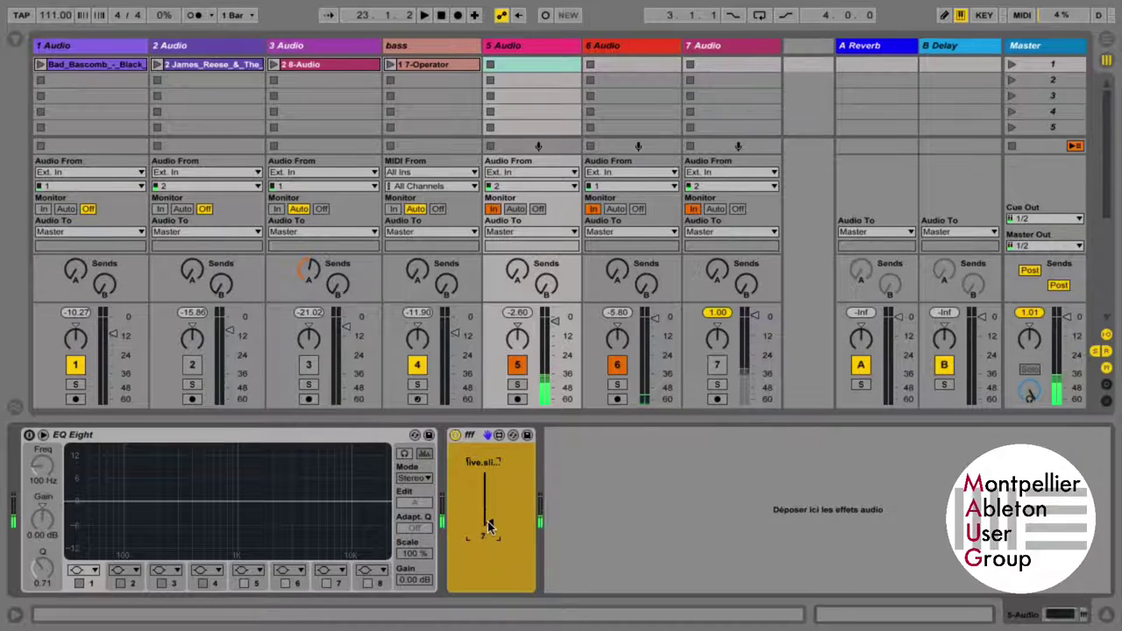